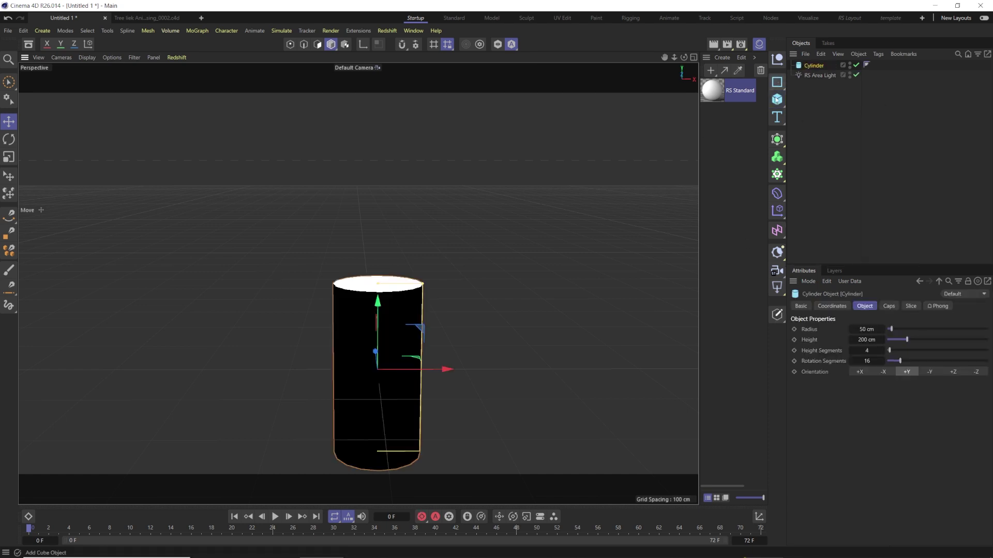
Set the cylinder's Y position to 100 cm
left_click(777, 100)
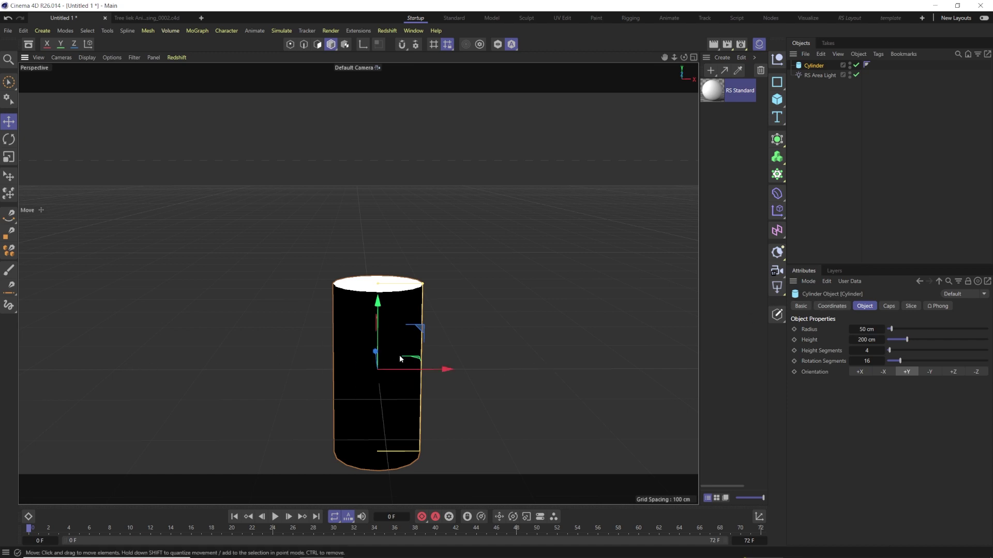
left_click(831, 307)
left_click(862, 306)
left_click(832, 307)
double_click(833, 353)
type("100")
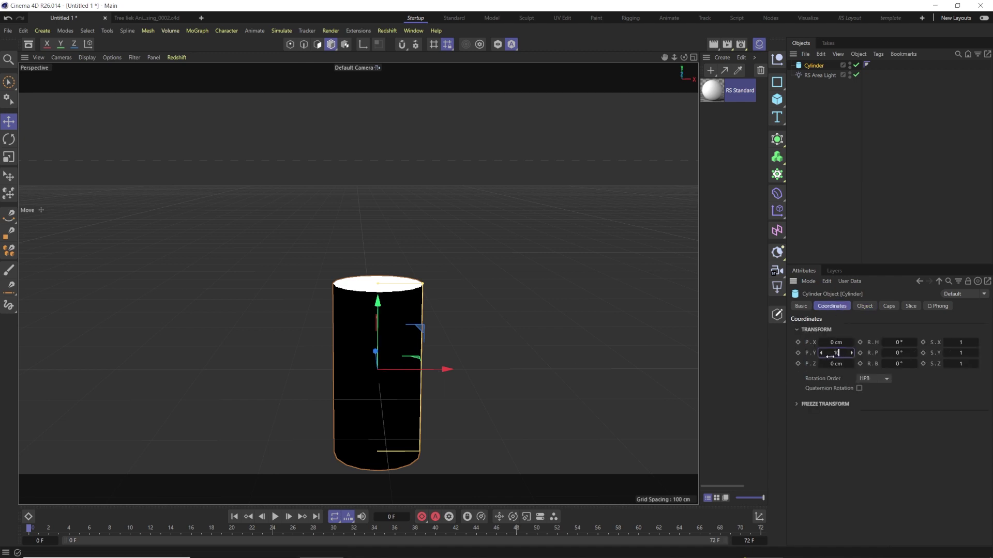
key("Return")
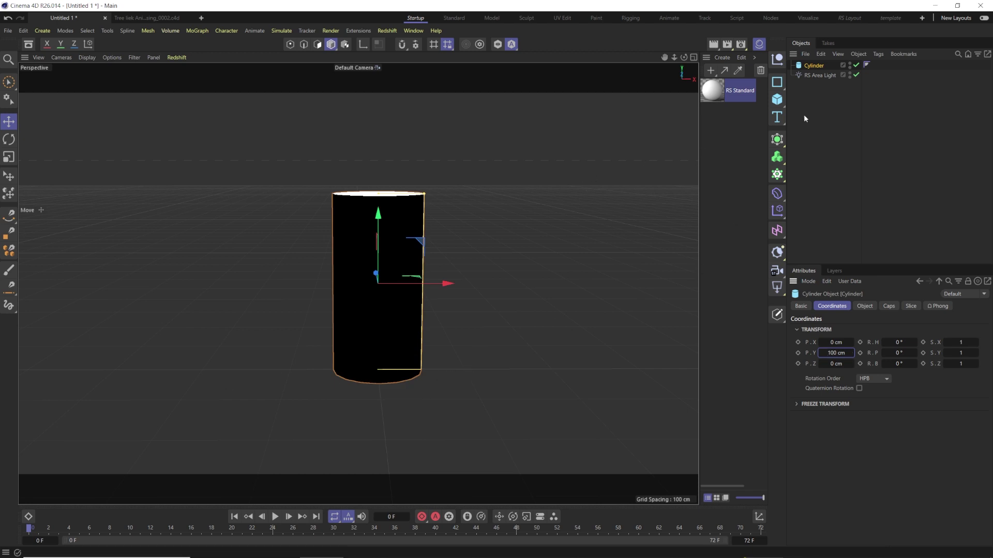
Set the viewport display to Quick Shading (Lines) with Wireframe
left_click(865, 306)
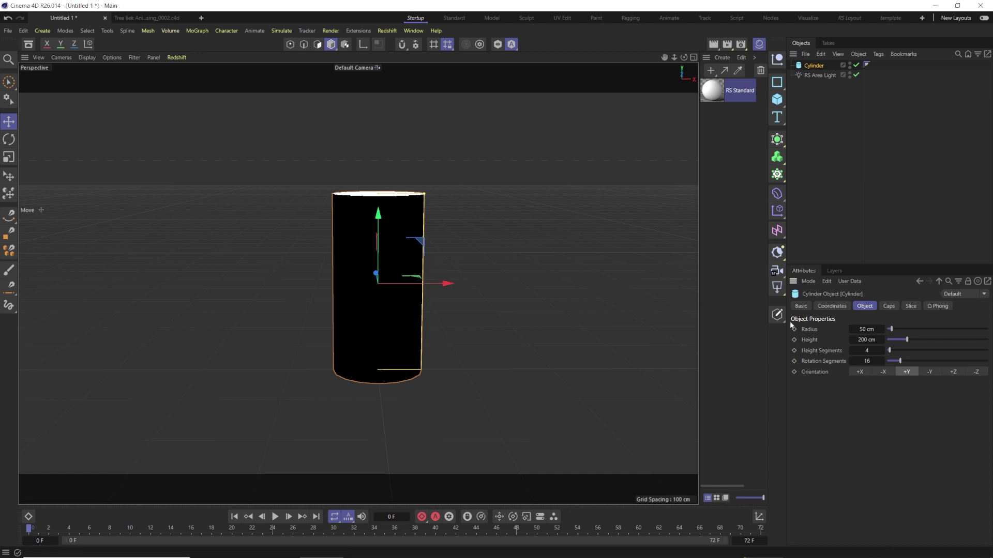
left_click(87, 57)
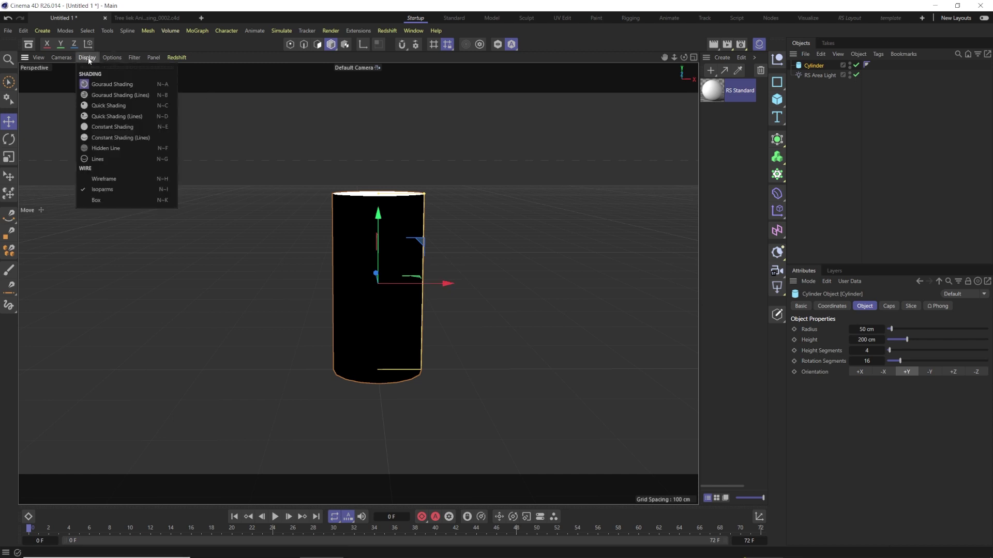
left_click(110, 117)
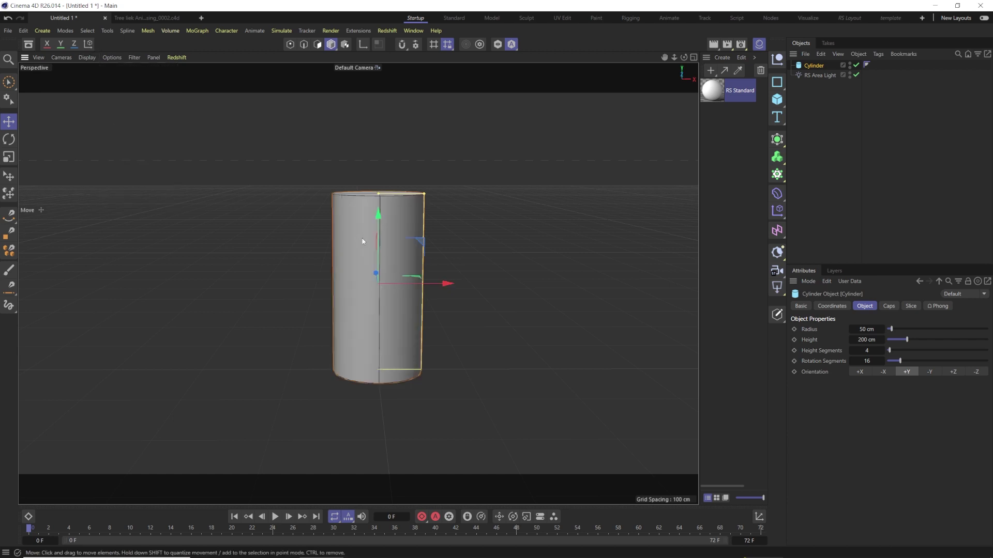
left_click(87, 58)
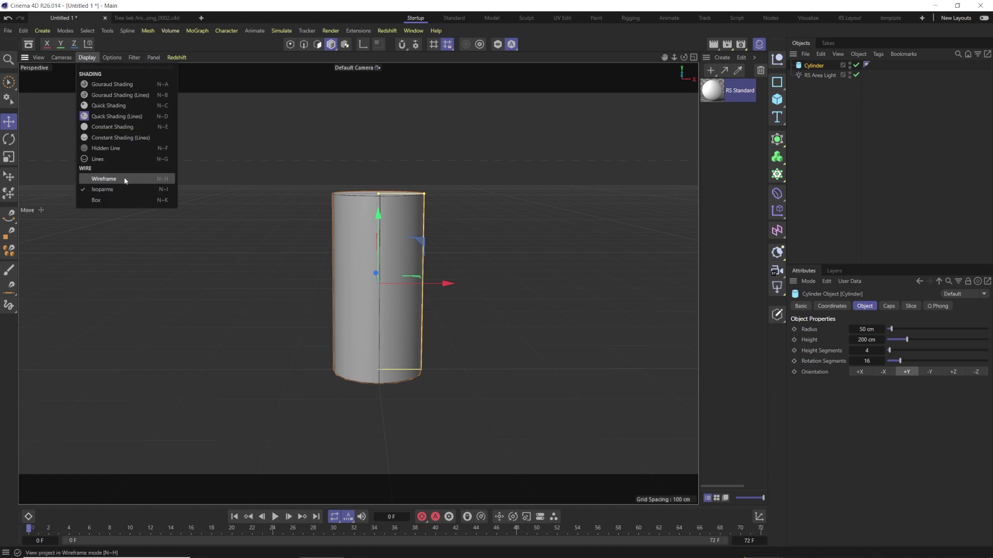
left_click(108, 181)
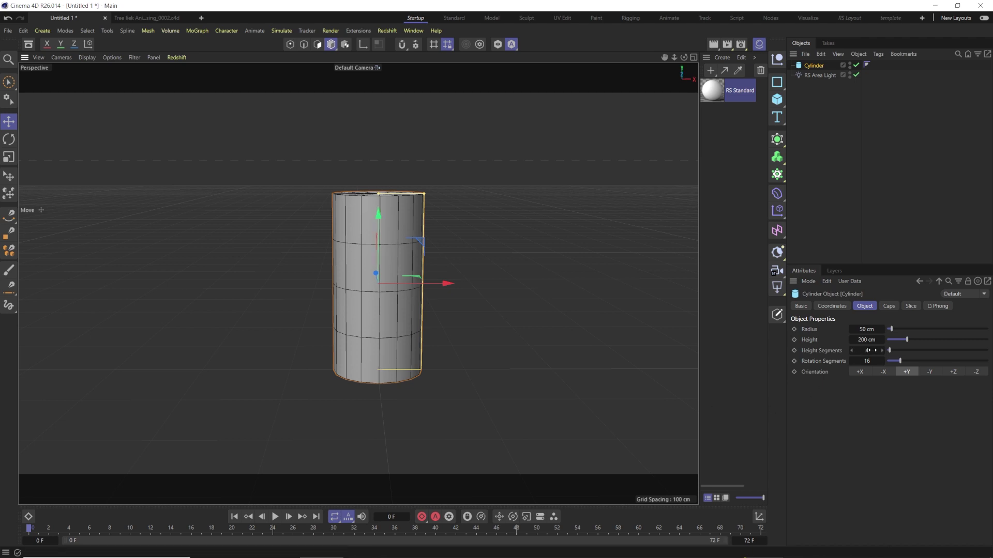
Set the cylinder's height segments to 6 and convert it to an editable polygon object
left_click(867, 351)
type("6")
key("Return")
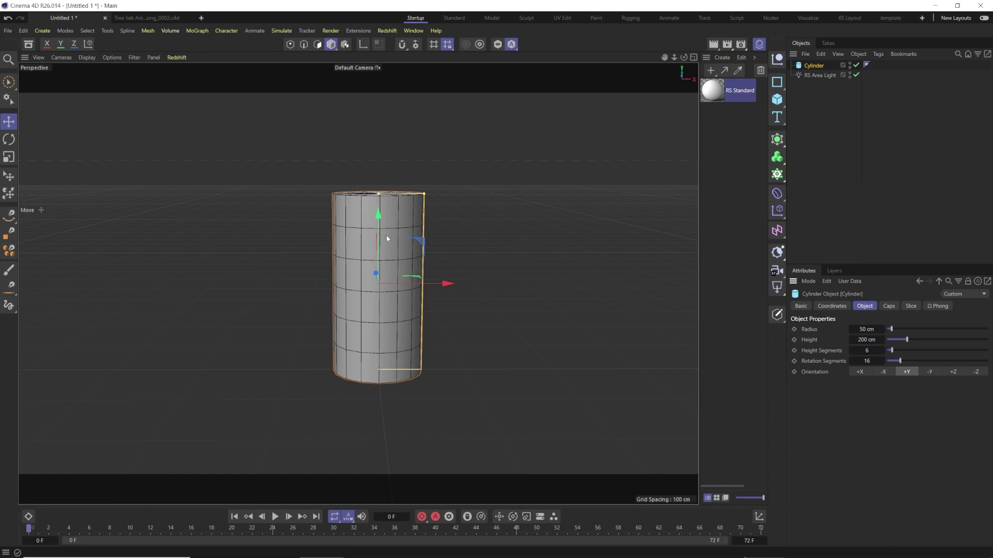
key("c")
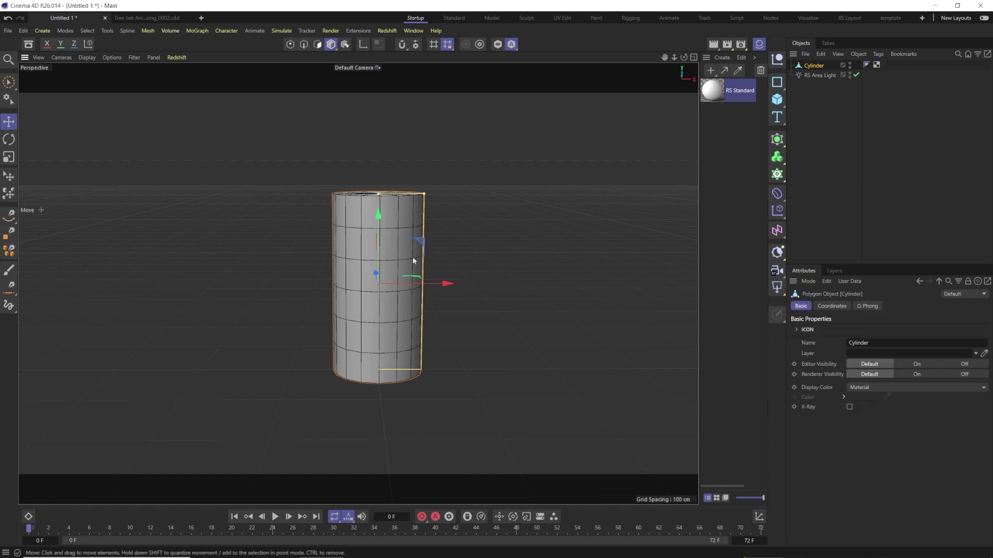
left_click(815, 67)
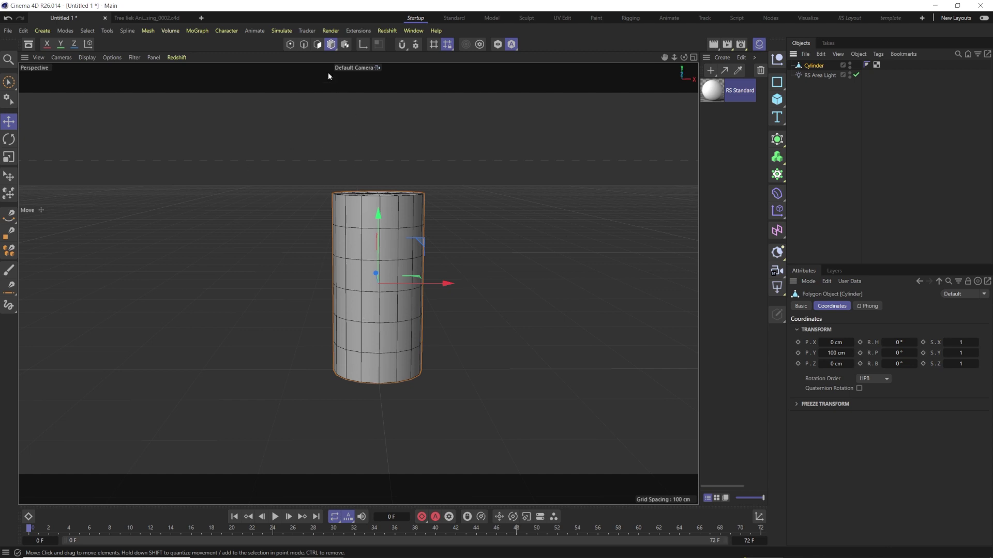
Switch to polygon mode and select two adjacent polygons in the cylinder's bottom row
left_click(317, 45)
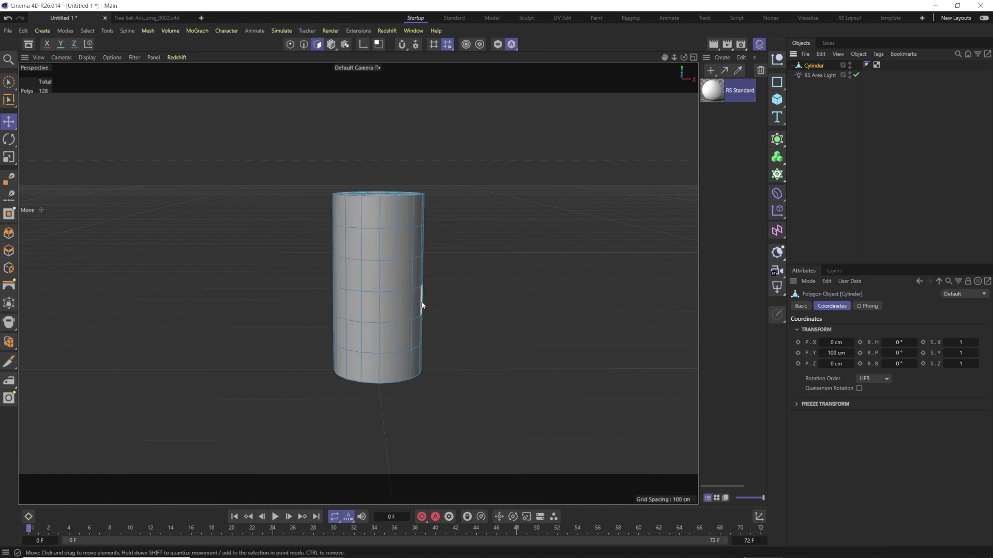
left_click(373, 371)
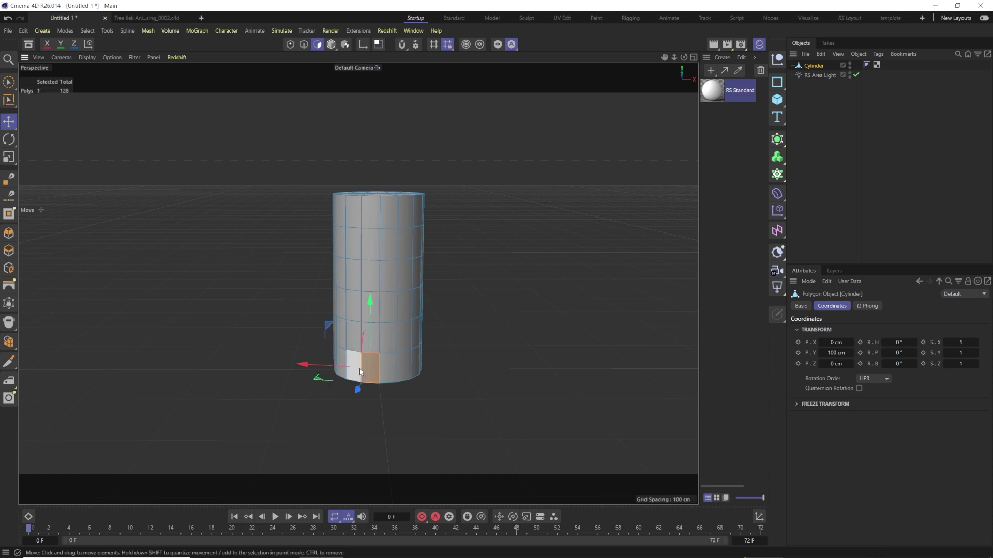
left_click(390, 371, "shift")
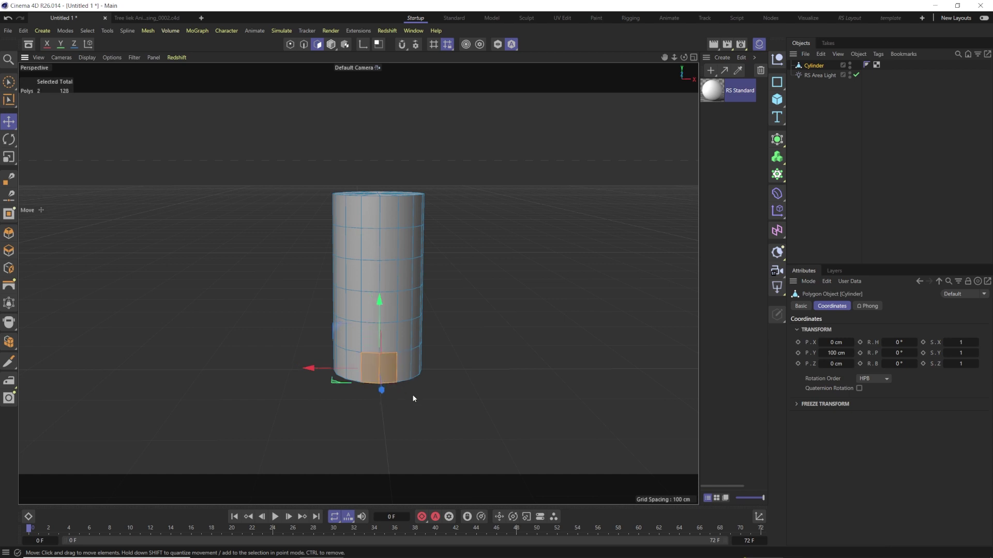
Add four more adjacent polygon pairs around the cylinder's bottom row to the selection, leaving unselected gaps between the pairs
left_click_drag(449, 383, 383, 380, "alt")
mouse_move(255, 316)
left_mouse_down("alt")
mouse_move(175, 302)
mouse_move(265, 304)
mouse_move(239, 306)
left_mouse_up("alt")
left_click_drag(542, 250, 649, 227, "alt")
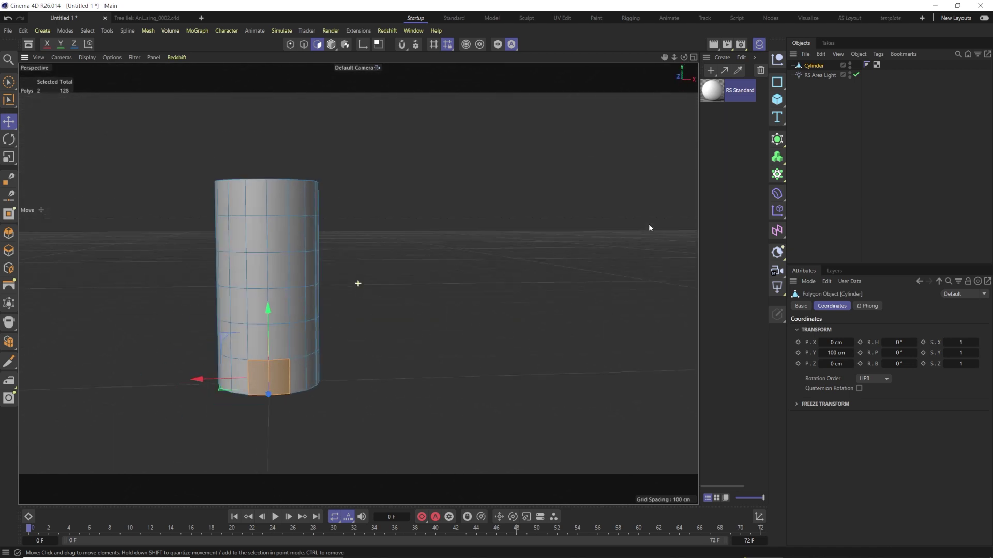
left_click_drag(362, 310, 328, 348, "alt")
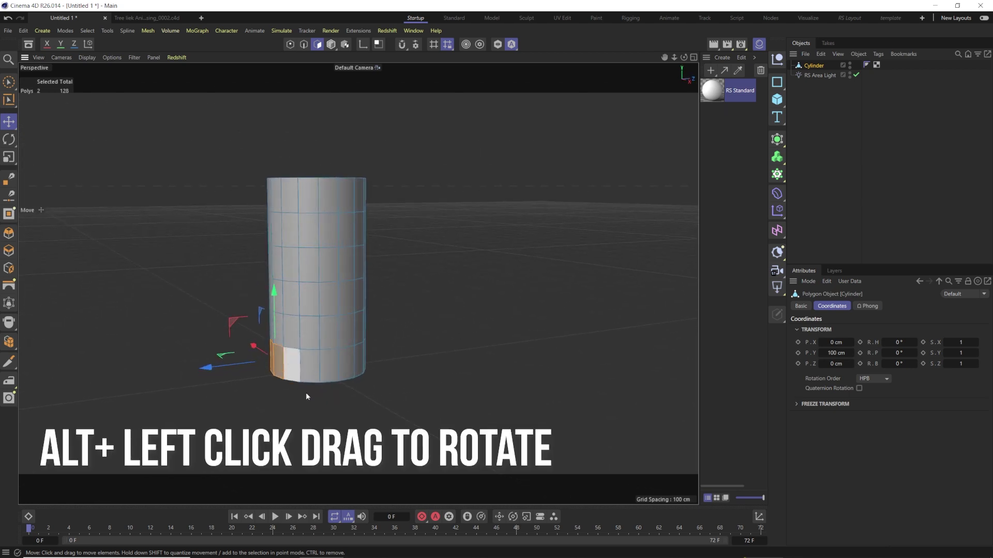
left_click(312, 370, "shift")
left_click(329, 371, "shift")
left_click_drag(358, 335, 228, 336, "alt")
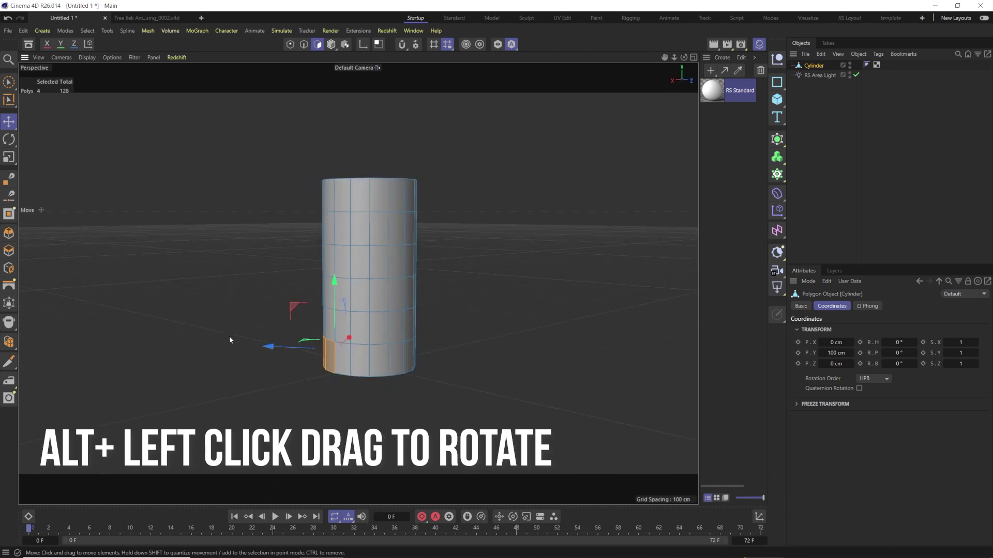
left_click(356, 370, "shift")
left_click(395, 364, "shift")
left_click_drag(395, 364, 306, 329, "alt")
left_click(402, 358, "shift")
left_click(422, 357, "shift")
left_click_drag(443, 317, 316, 319, "alt")
left_click(445, 356, "shift")
left_click(461, 357, "shift")
left_click_drag(480, 321, 190, 316, "alt")
left_click_drag(209, 350, 360, 318, "alt")
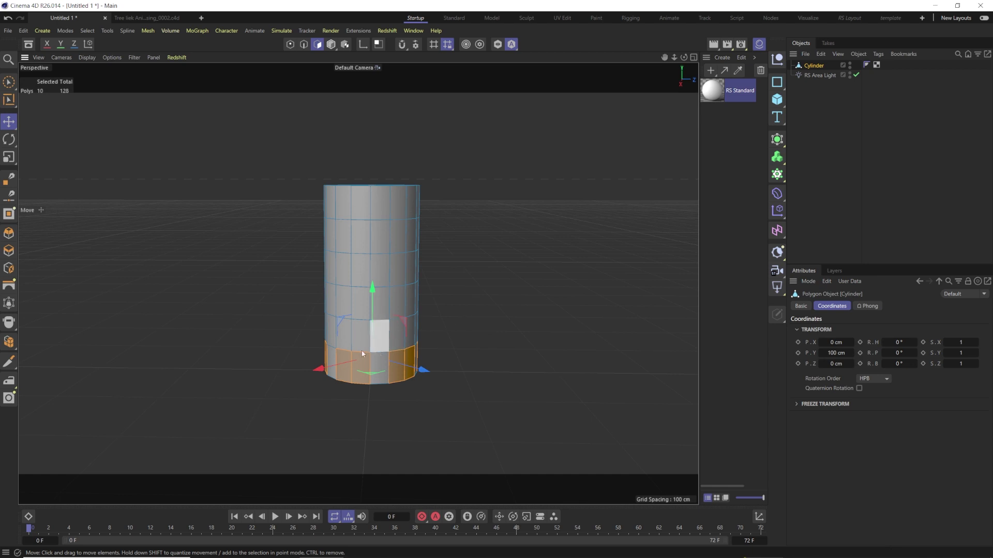
Try extruding the selected bottom-row polygons with an offset of 54.5 cm, and undo it
right_click(410, 294)
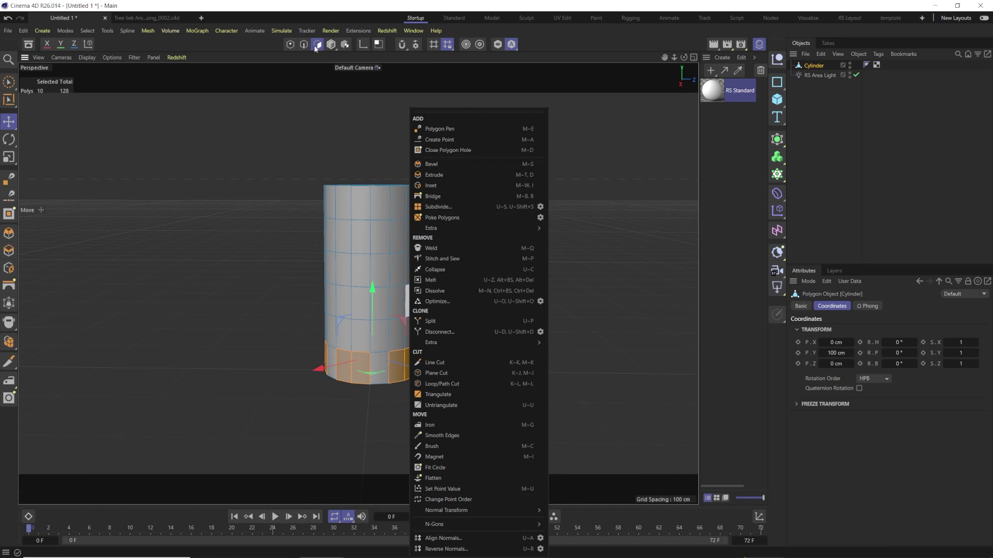
left_click(433, 175)
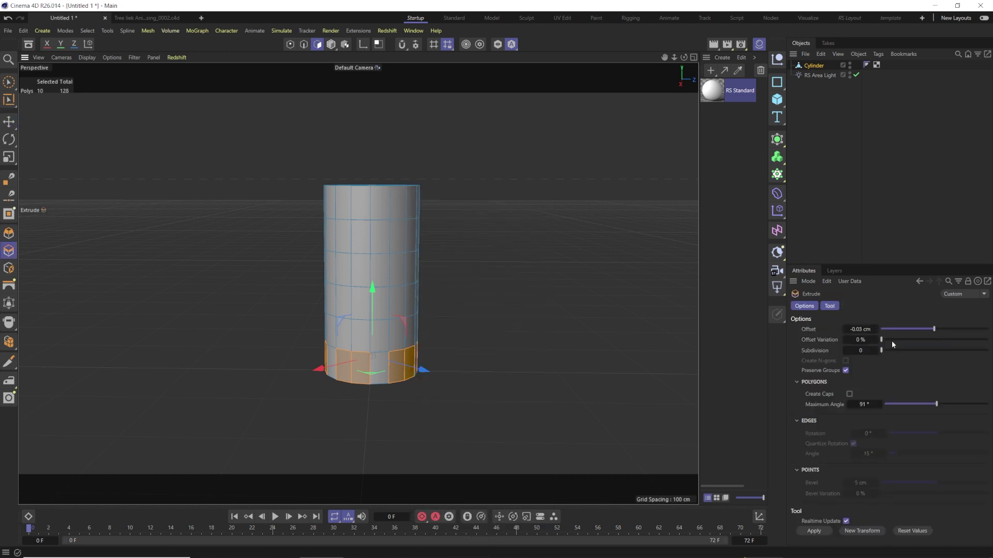
left_click_drag(933, 330, 963, 329)
left_click(813, 531)
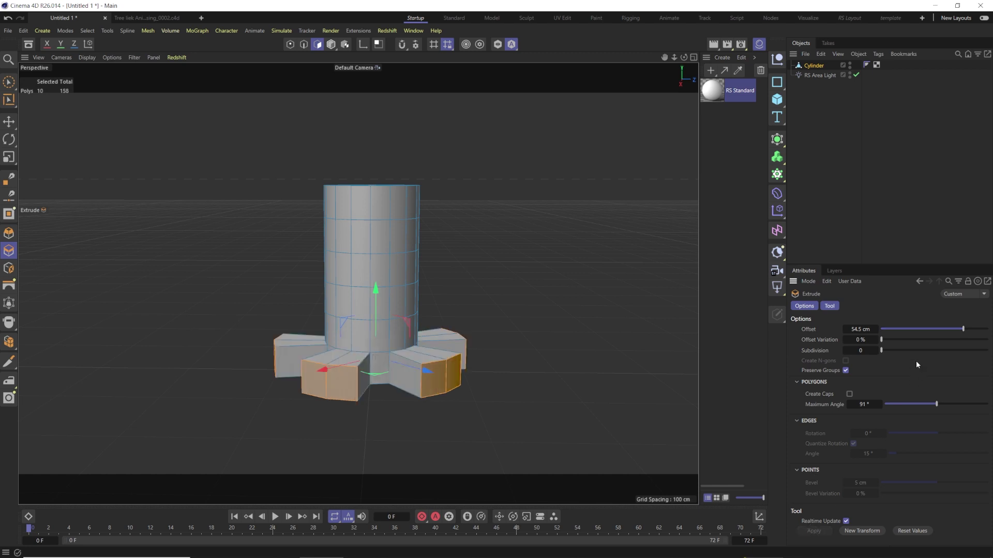
key("ctrl+z")
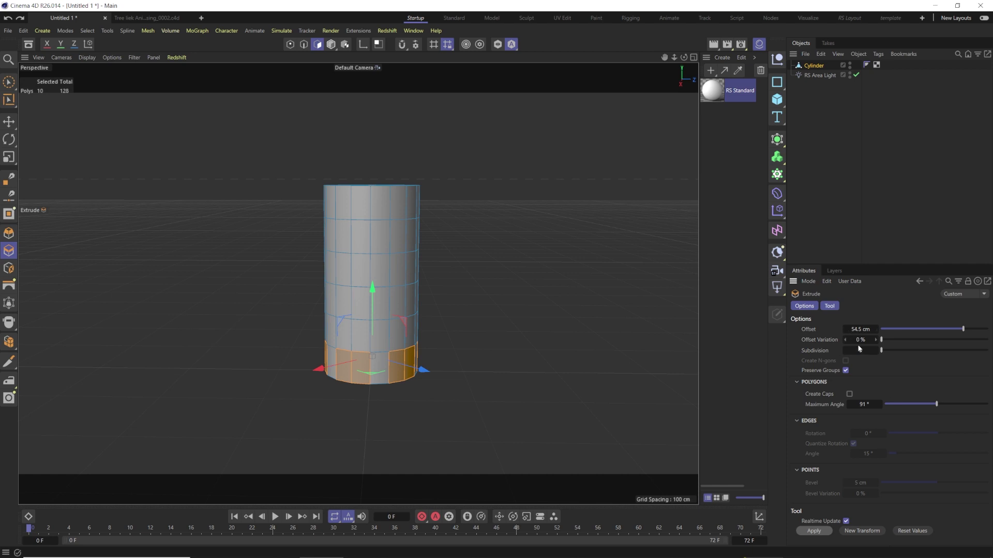
Try extruding the selected polygon pairs with a 50 cm offset and 50% offset variation, and undo it
left_click(864, 329)
type("50")
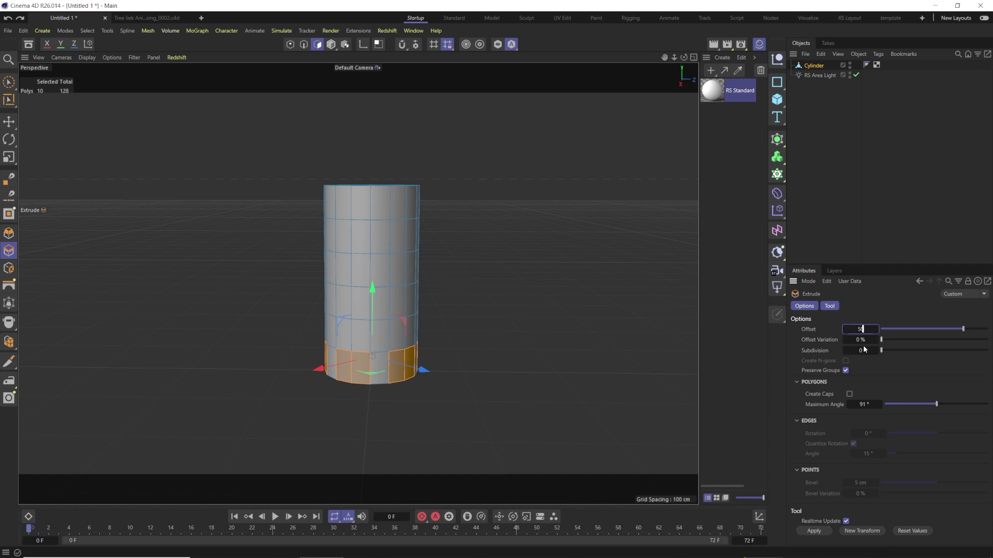
left_click(859, 339)
type("50")
key("Return")
left_click(813, 531)
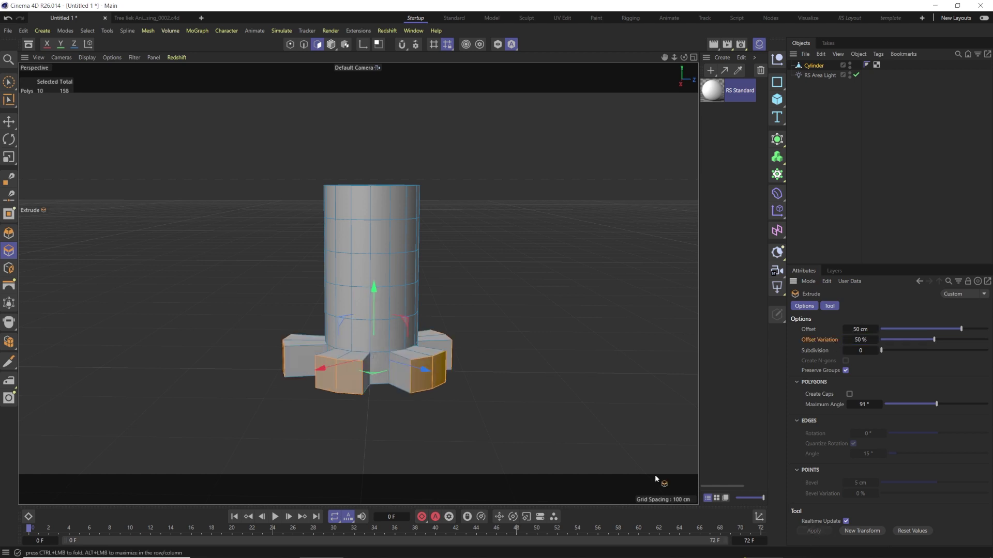
left_click_drag(441, 377, 504, 460, "alt")
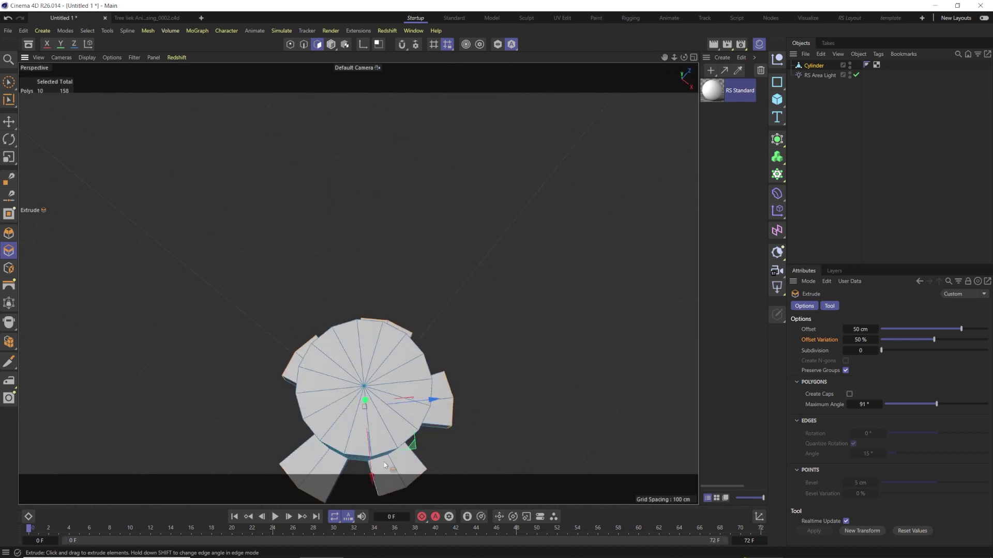
key("ctrl+z")
Extrude the selected bottom-row polygon pairs outward by about 61 cm with the offset variation at 0%
left_click_drag(542, 393, 390, 212, "alt")
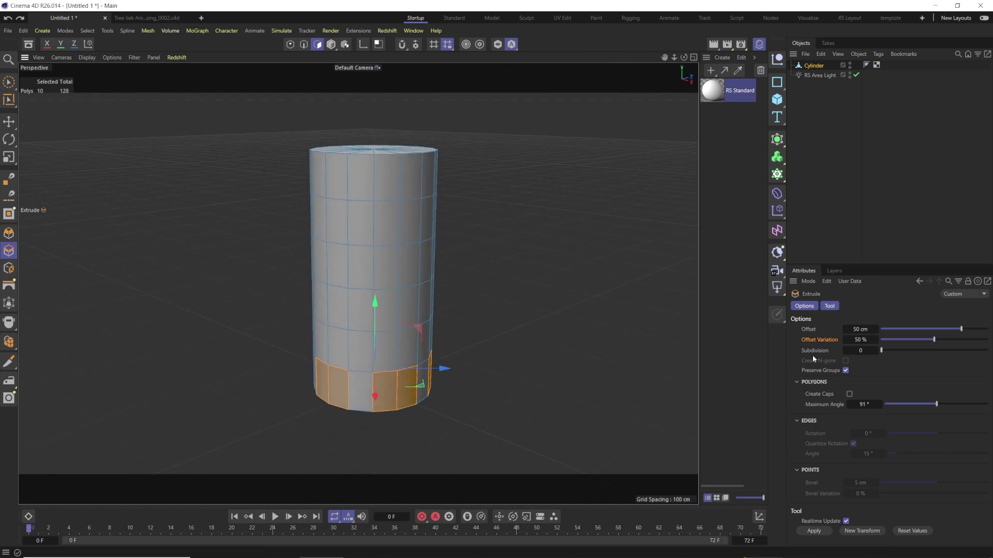
left_click_drag(894, 339, 819, 341)
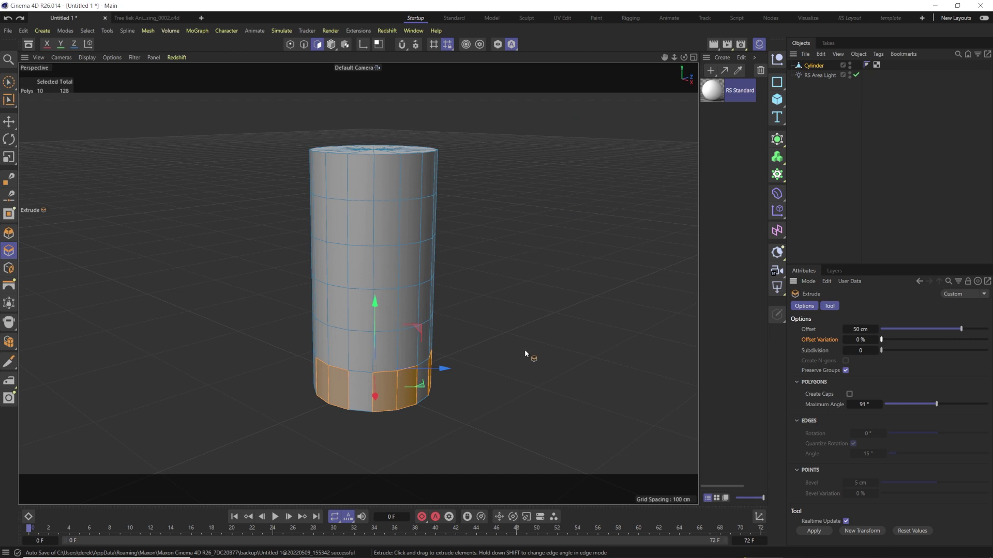
left_click_drag(514, 370, 597, 371)
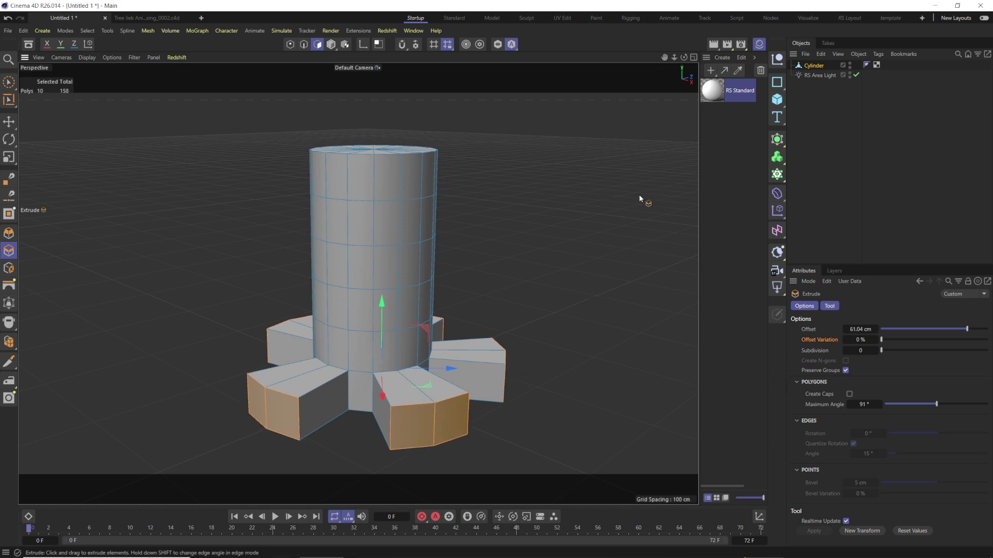
Select the two end polygons of the front extruded block
left_click(8, 122)
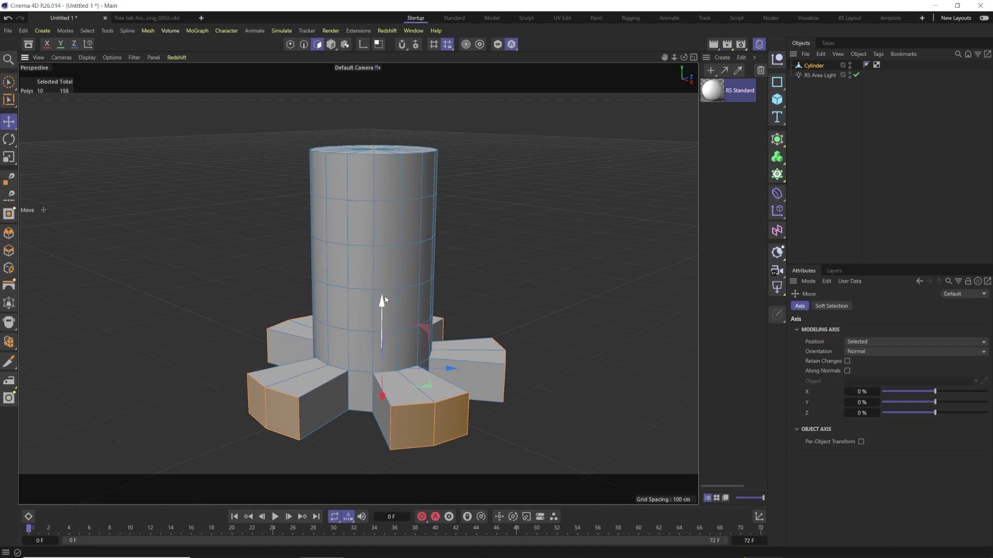
left_click(412, 425)
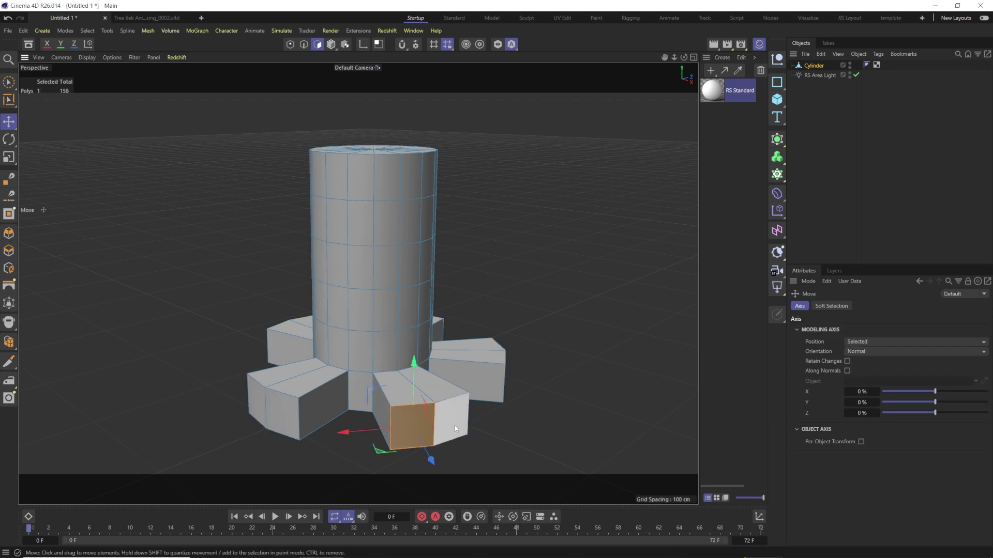
left_click(438, 418, "shift")
Select the neighbouring extruded block's two end polygons with Live Selection and scale them down in width and height to taper the block
left_click(8, 83)
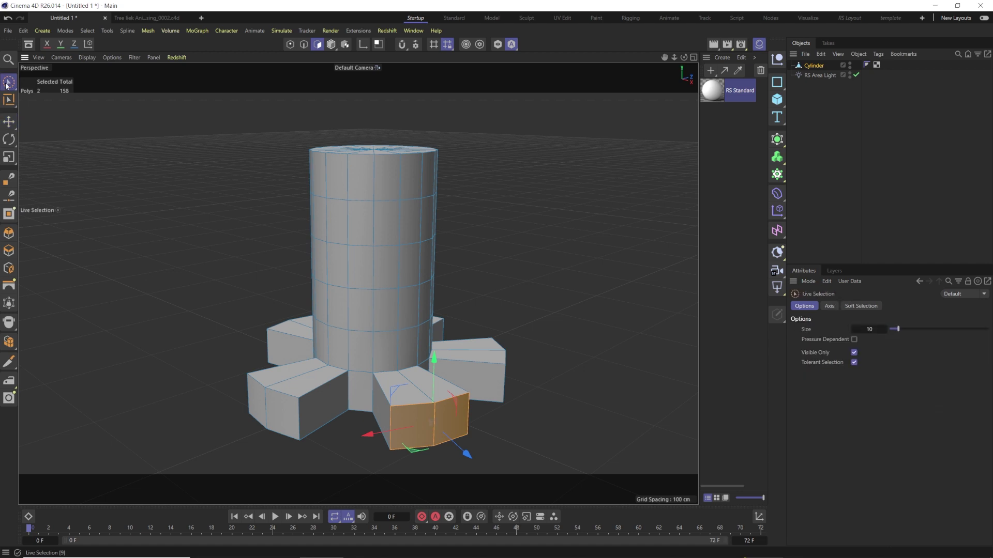
left_click_drag(280, 417, 251, 408)
left_click_drag(190, 412, 310, 393, "alt")
left_click(9, 158)
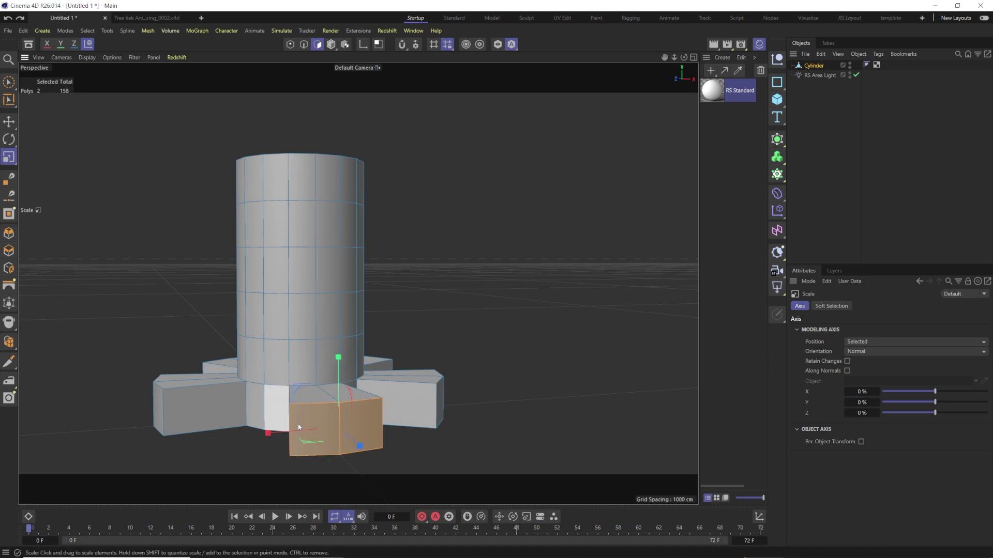
left_click_drag(268, 433, 323, 434)
left_click_drag(338, 358, 336, 418)
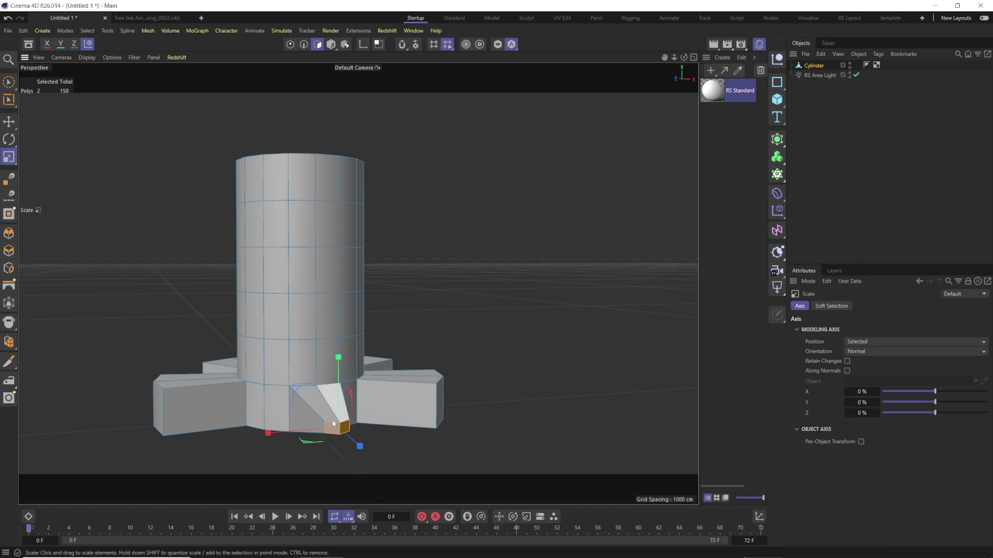
Move the tapered block's two end polygons down so the root tip slopes to the ground
left_click_drag(318, 455, 340, 411, "alt")
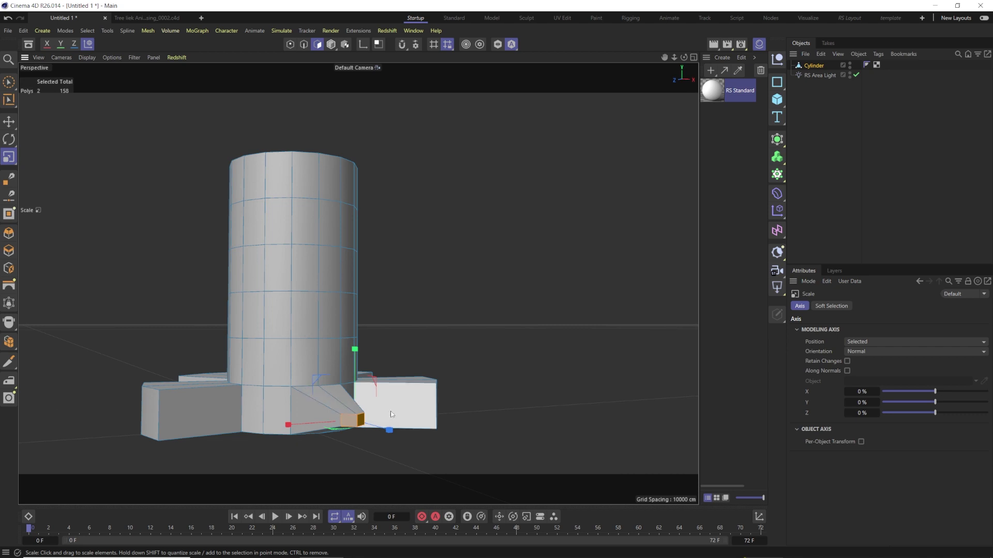
key("e")
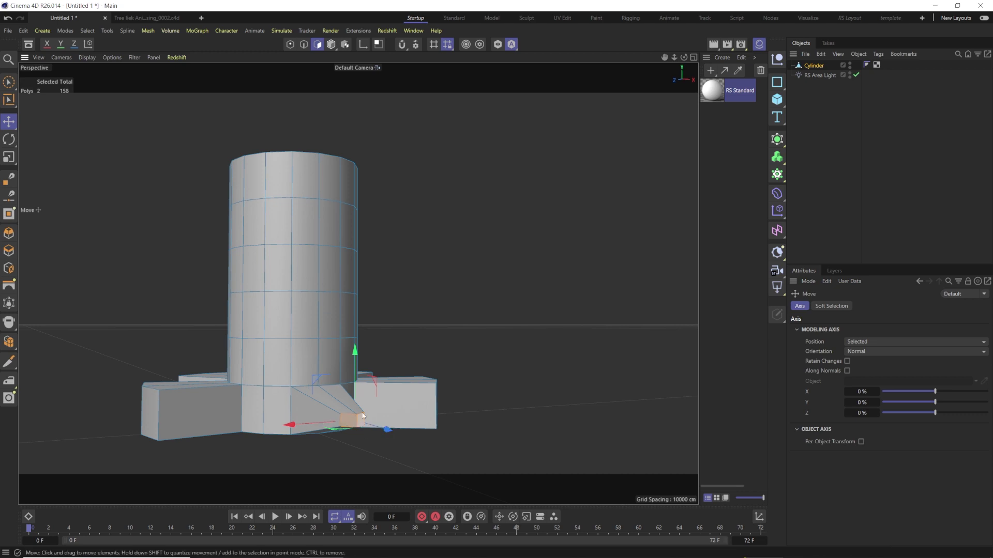
left_click_drag(357, 355, 354, 377)
left_click_drag(375, 427, 325, 436, "alt")
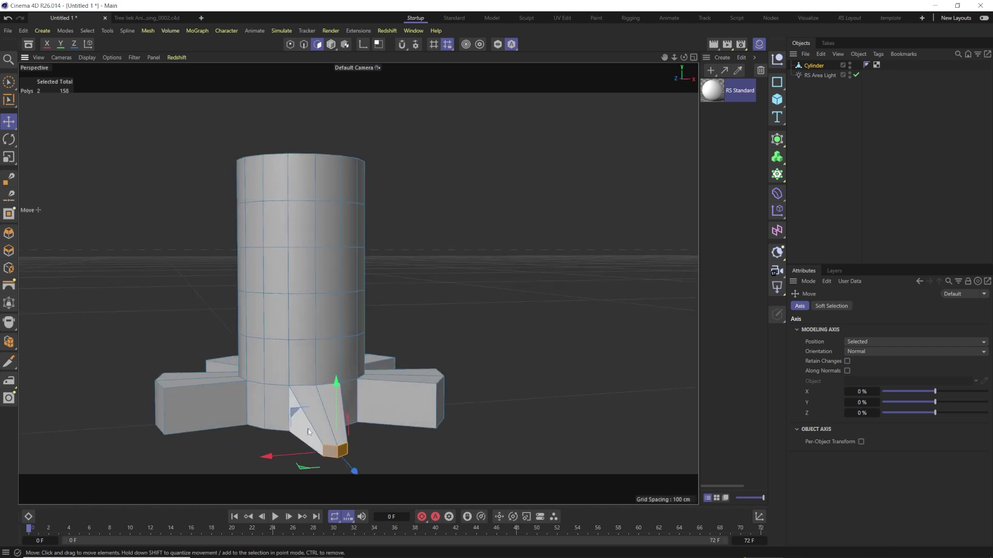
Select the second extruded block's two end polygons, scale them down, and move them down and outward to form a tapered root
left_click_drag(414, 427, 264, 422, "alt")
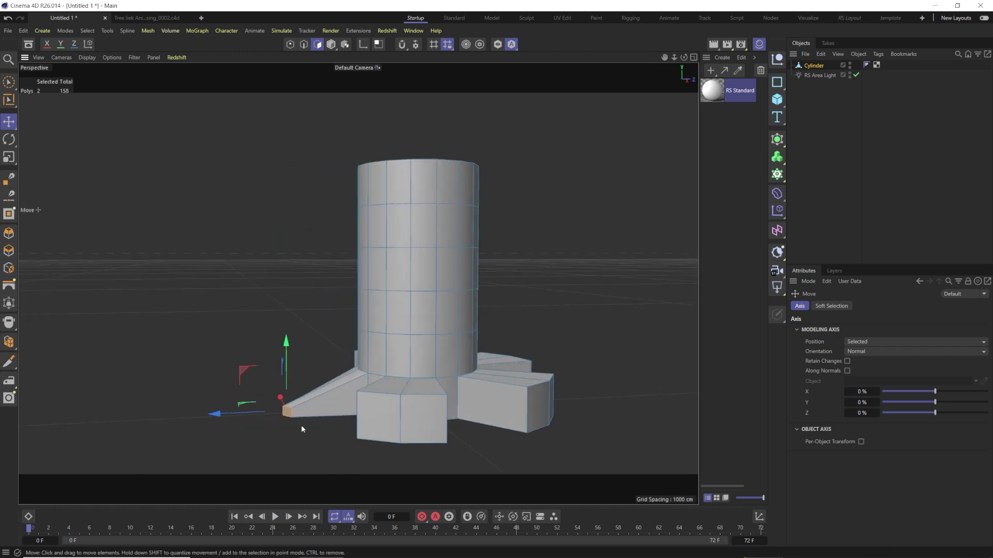
left_click(389, 425)
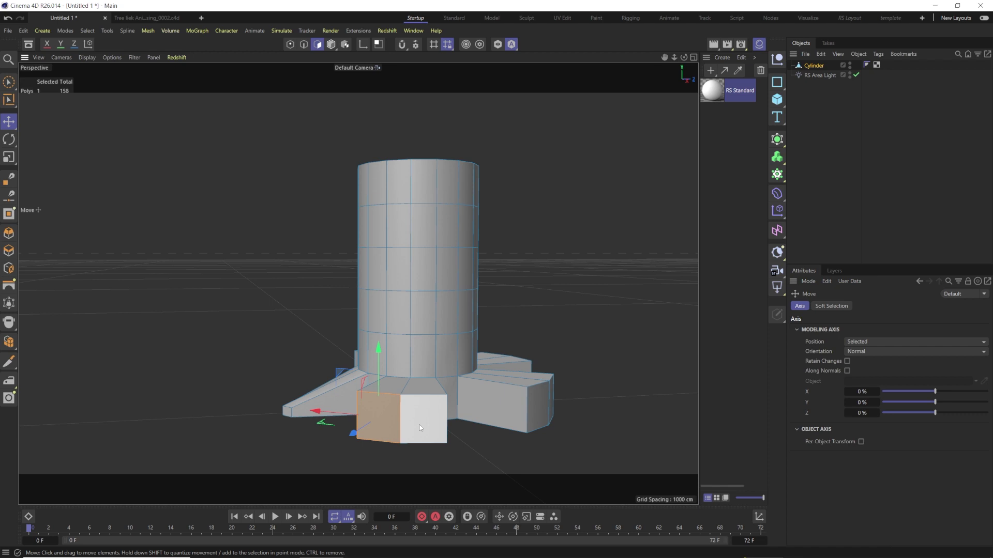
left_click(281, 445)
left_click(384, 424)
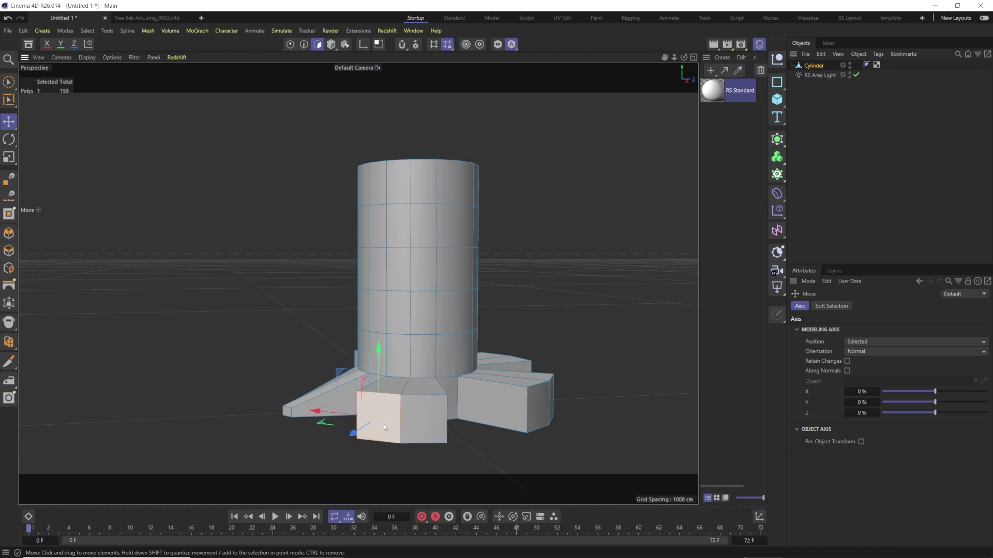
left_click(420, 435, "shift")
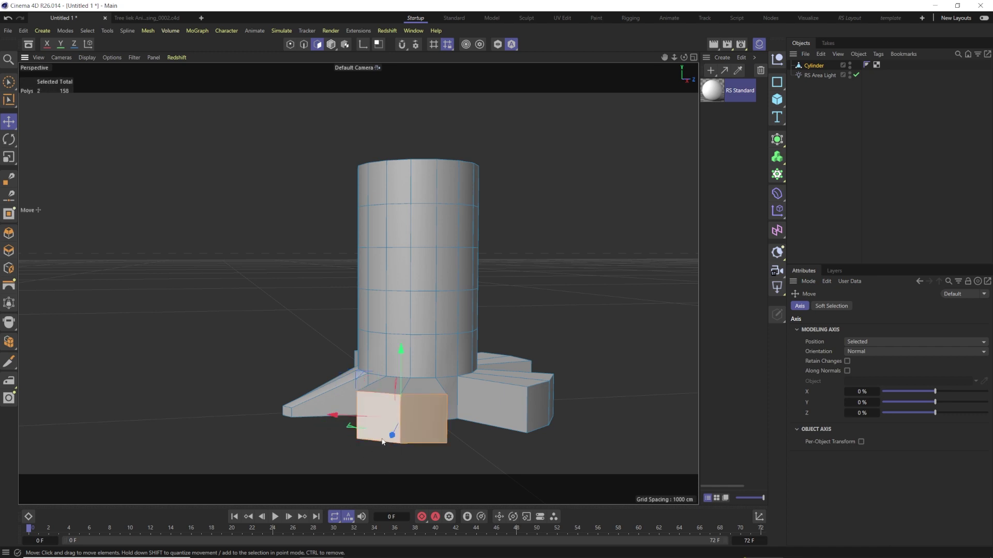
key("t")
left_click_drag(335, 418, 269, 452)
key("e")
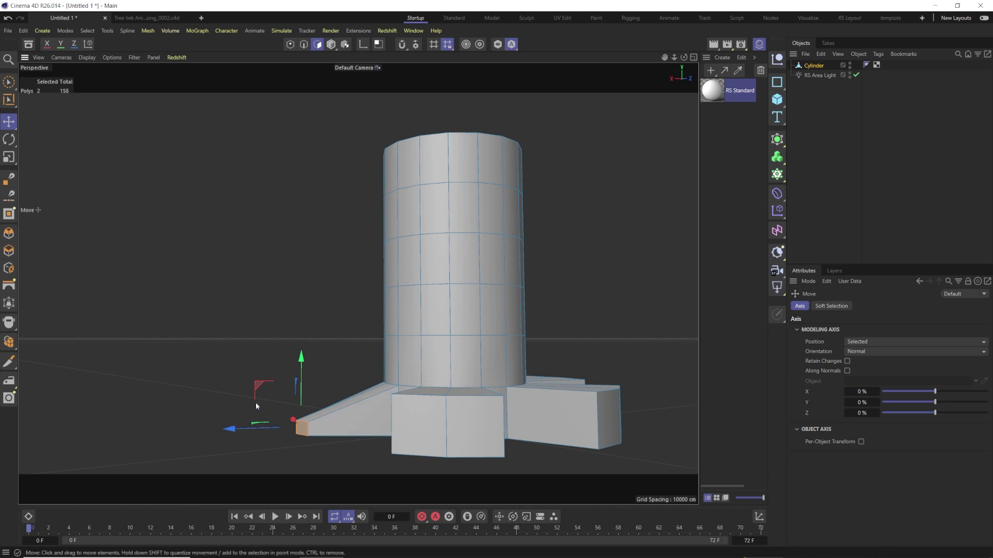
left_click_drag(257, 390, 351, 420)
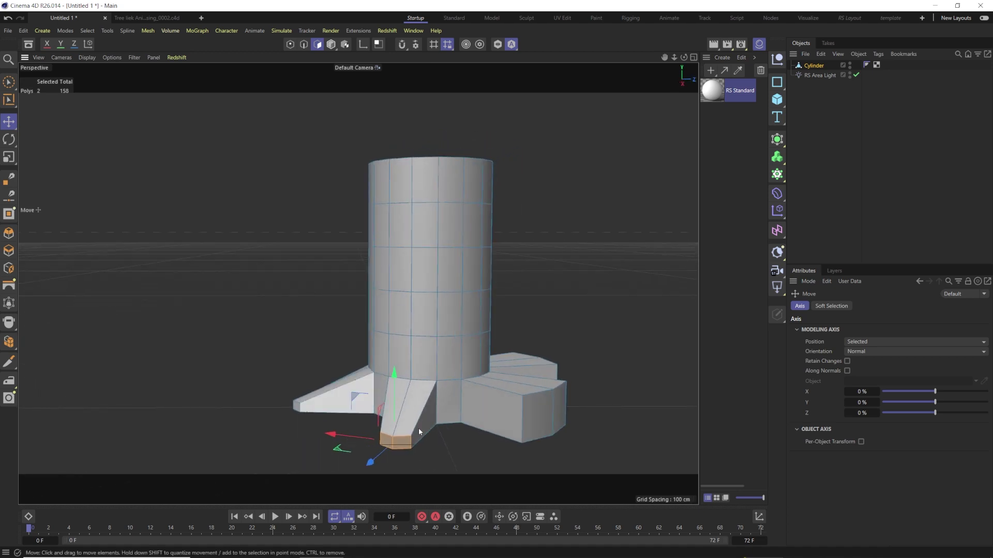
Scale down the third block's two end polygons and move them down and outward into a root tip
left_click_drag(477, 436, 362, 388, "alt")
left_click(340, 378)
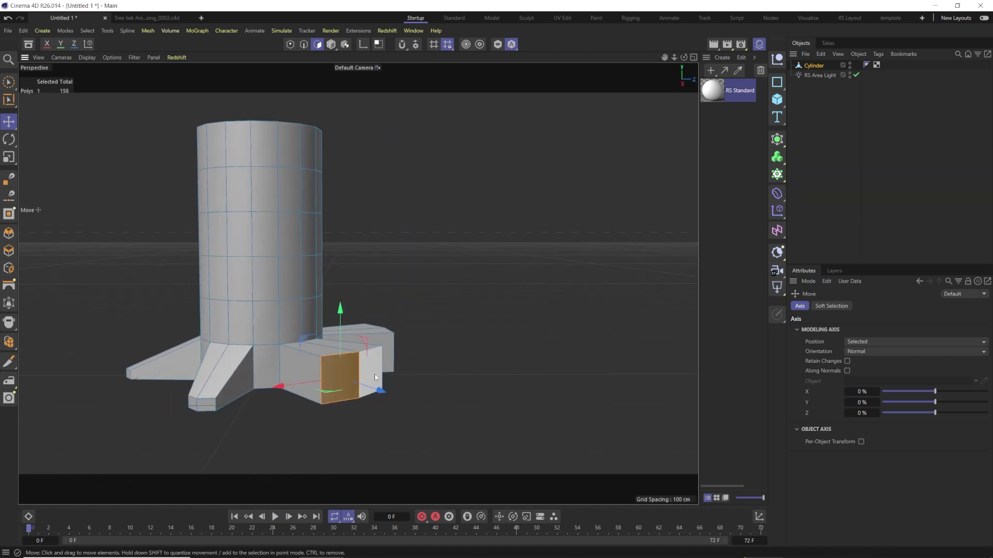
left_click(375, 373, "shift")
key("t")
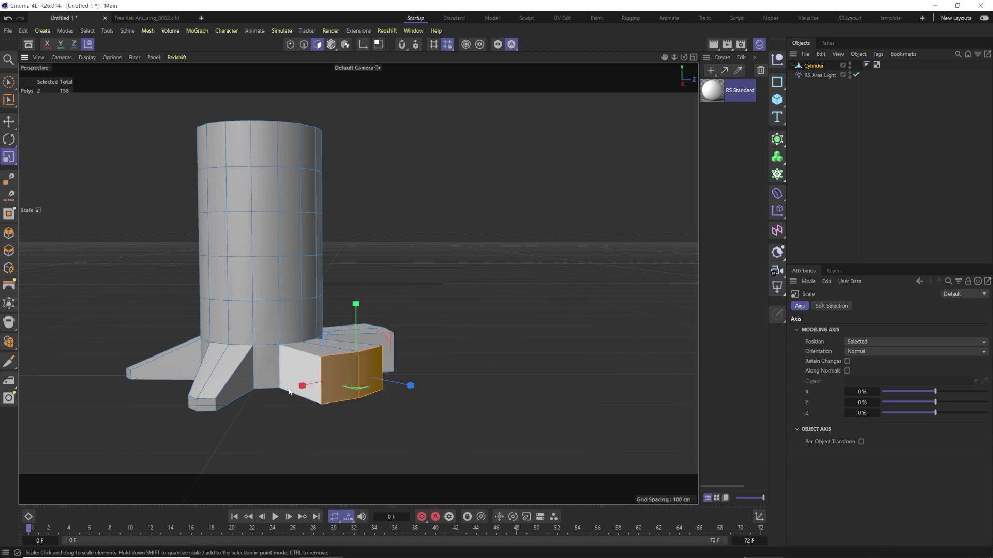
left_click_drag(356, 307, 361, 374)
key("e")
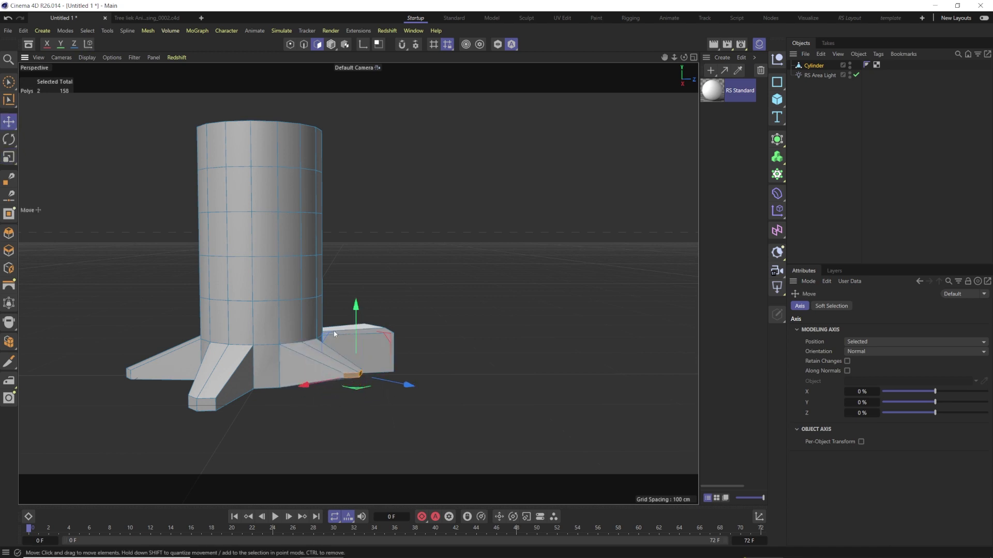
left_click_drag(390, 339, 410, 368)
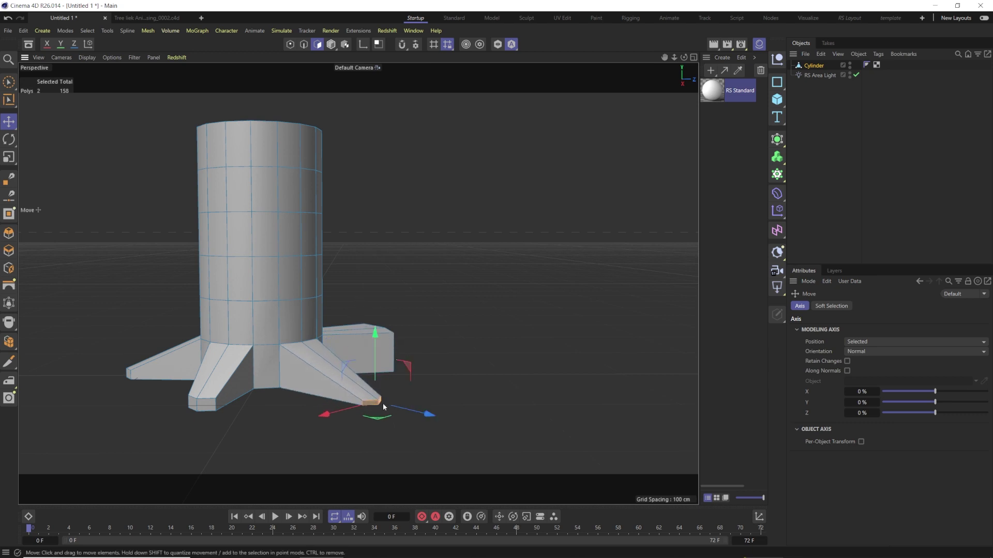
Select the fourth block's two end polygons, scale them down, and move them outward to shape the root
left_click_drag(348, 398, 422, 417, "alt")
left_click(478, 421)
left_click(526, 411, "shift")
key("t")
mouse_move(497, 410)
left_mouse_down()
mouse_move(438, 411)
mouse_move(502, 358)
mouse_move(499, 396)
left_mouse_up()
key("e")
Scale down the last untapered block's two end polygons and lower them by about 12 cm
left_click_drag(589, 408, 377, 402, "alt")
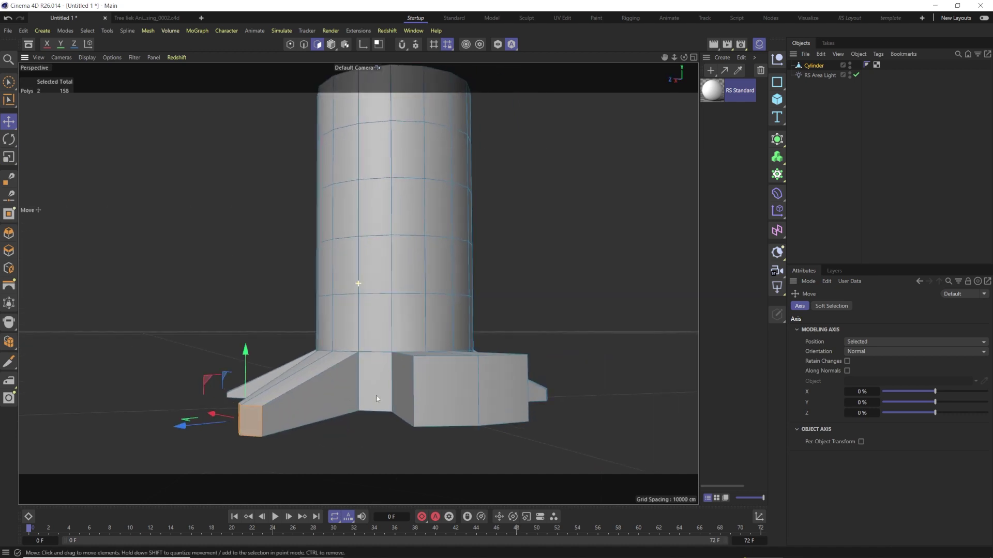
left_click(446, 393)
left_click(488, 401, "shift")
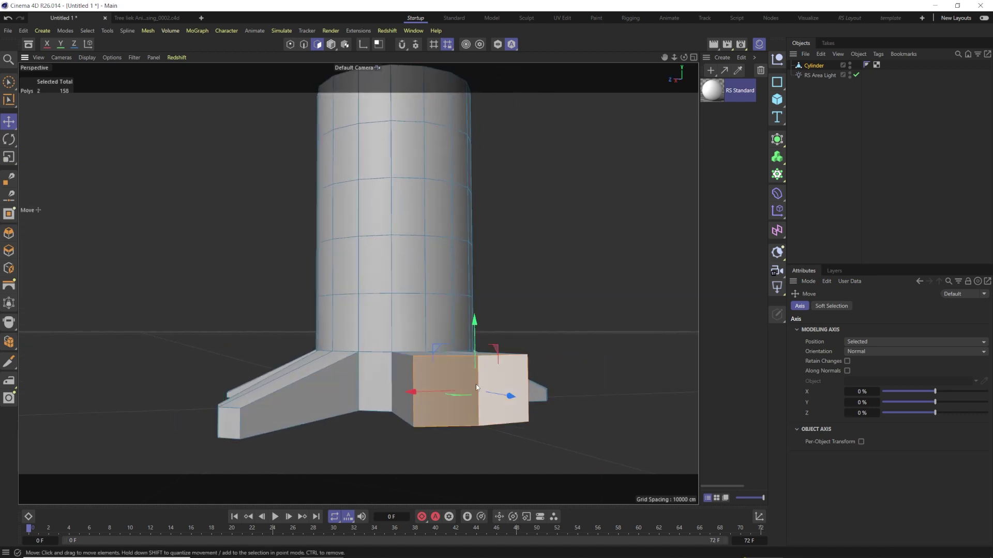
key("t")
left_click_drag(479, 329, 406, 381)
key("e")
left_click_drag(479, 349, 479, 377)
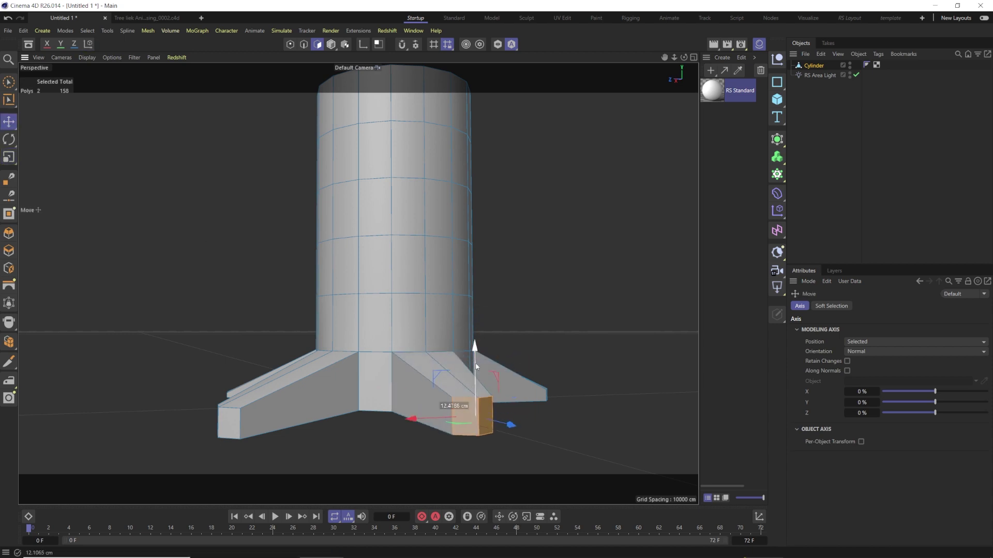
Extrude a single polygon in the trunk's second row from the top outward by about 11.76 cm to start a branch stub
scroll(291, 385, "down", 3)
left_click_drag(269, 365, 350, 437, "alt")
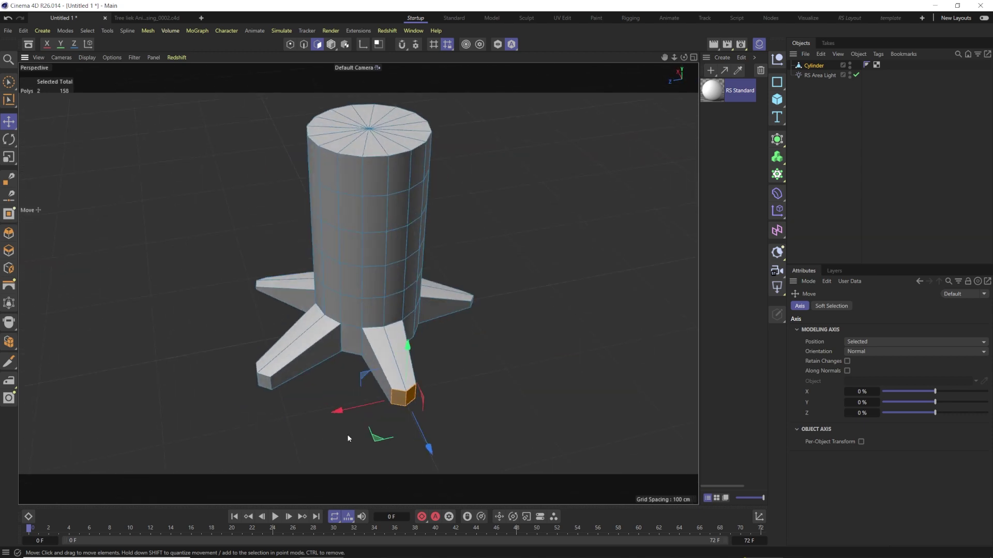
left_click_drag(420, 411, 454, 342, "alt")
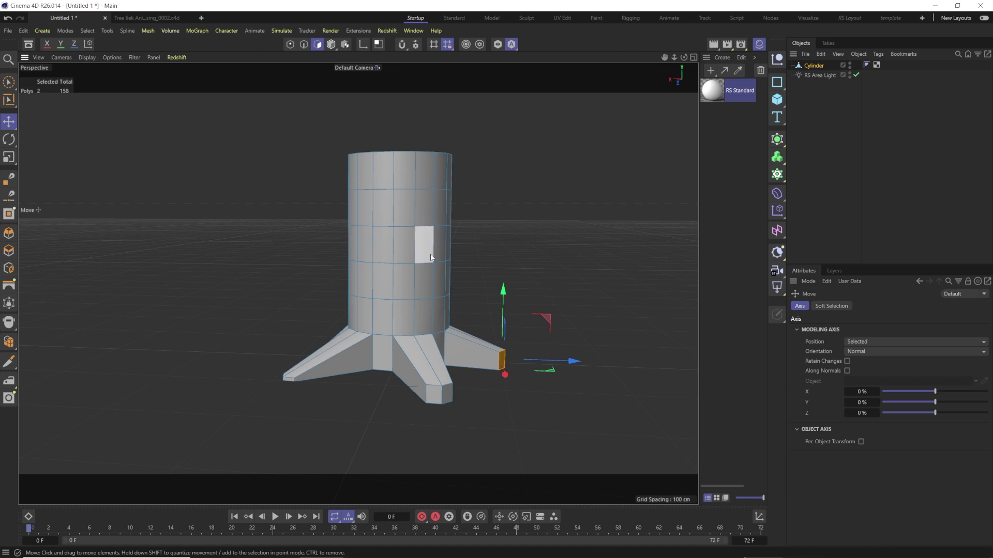
left_click_drag(420, 280, 493, 258, "alt")
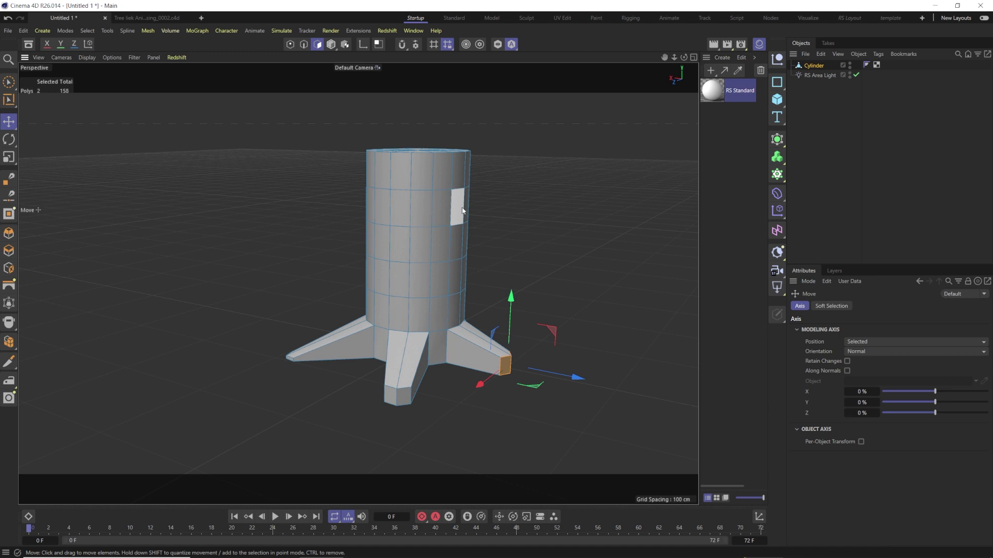
left_click(444, 211)
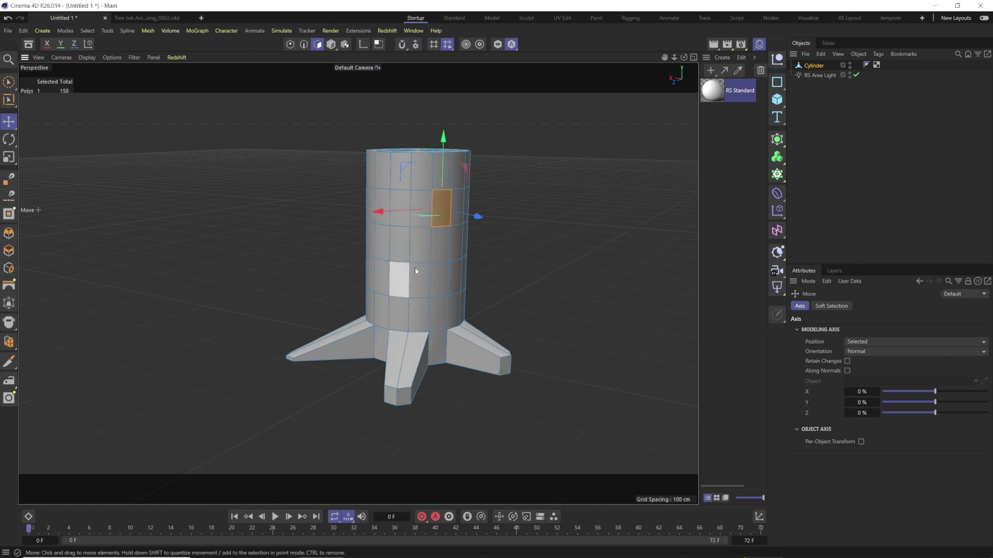
right_click(529, 228)
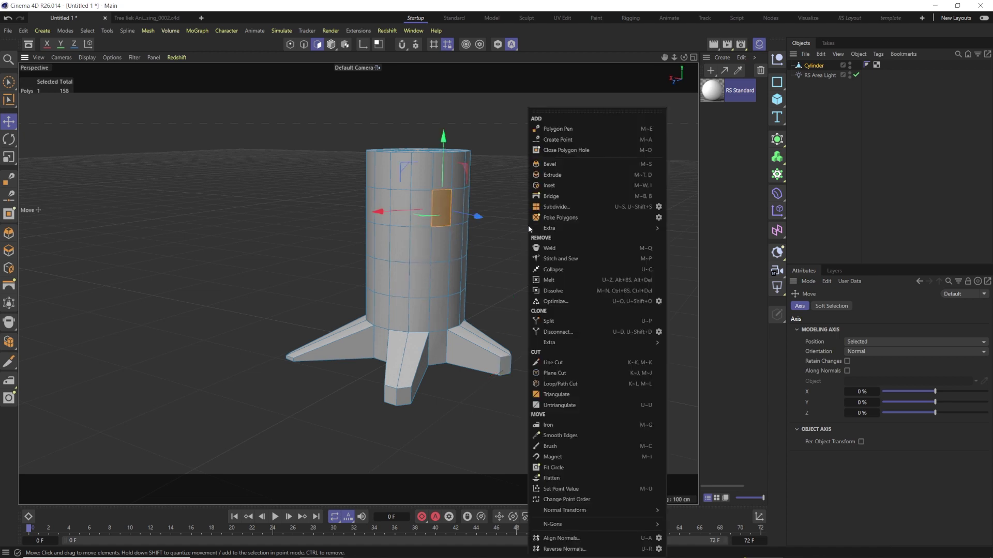
left_click(548, 175)
left_click_drag(549, 176, 568, 177)
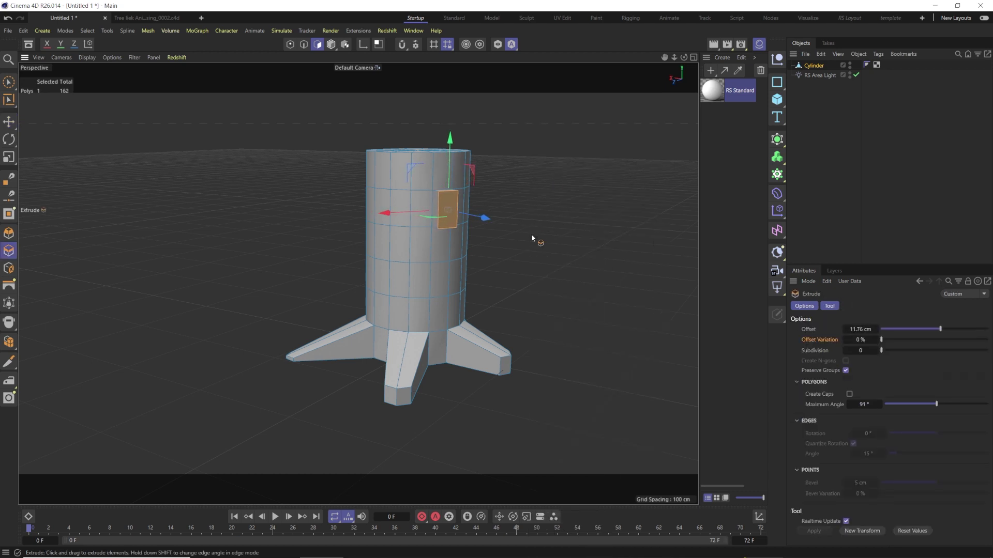
Try extruding the upper stub's end polygon further outward, and undo the extra segments
mouse_move(516, 280)
left_mouse_down("alt")
mouse_move(505, 265)
mouse_move(516, 268)
left_mouse_up("alt")
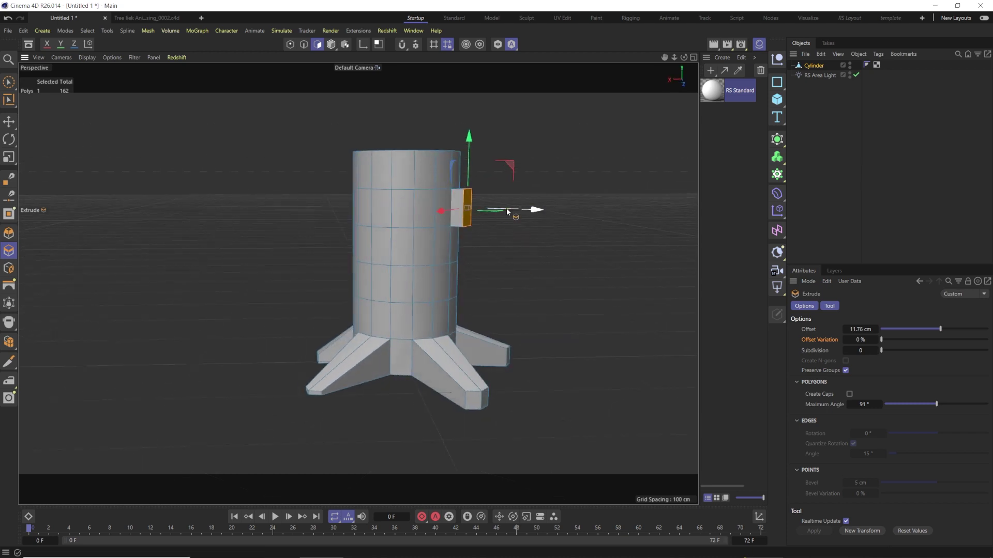
left_click_drag(515, 212, 560, 213)
key("ctrl+z")
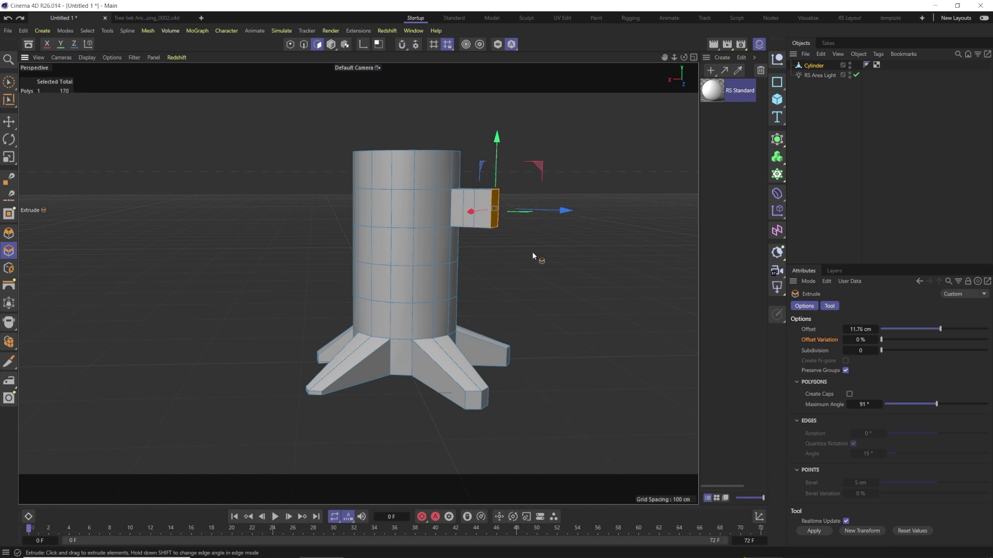
key("ctrl+z")
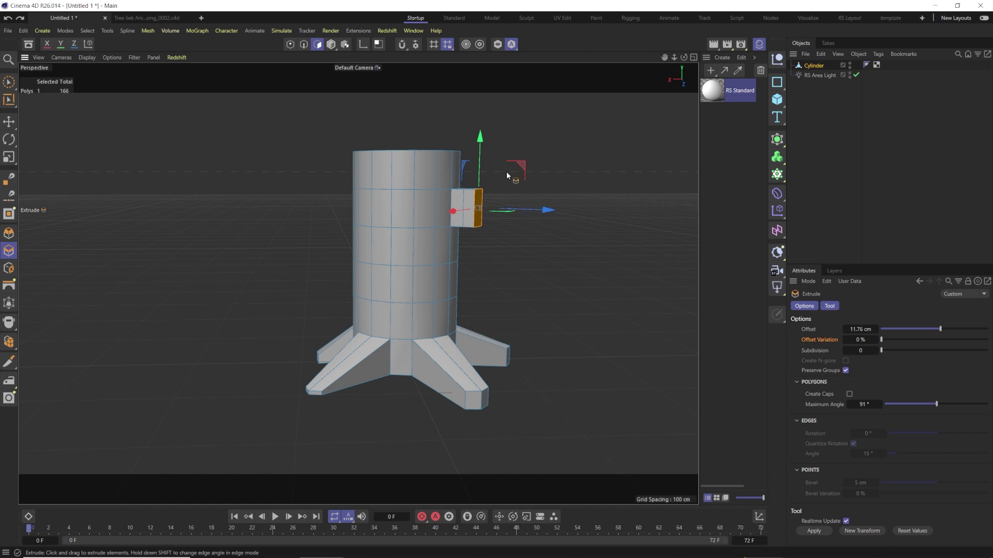
Extend the upper stub with one more short extrusion of its end polygon, undoing any surplus segment
left_click_drag(529, 216, 522, 210)
mouse_move(536, 218)
left_mouse_down()
mouse_move(514, 217)
mouse_move(575, 220)
mouse_move(537, 217)
left_mouse_up()
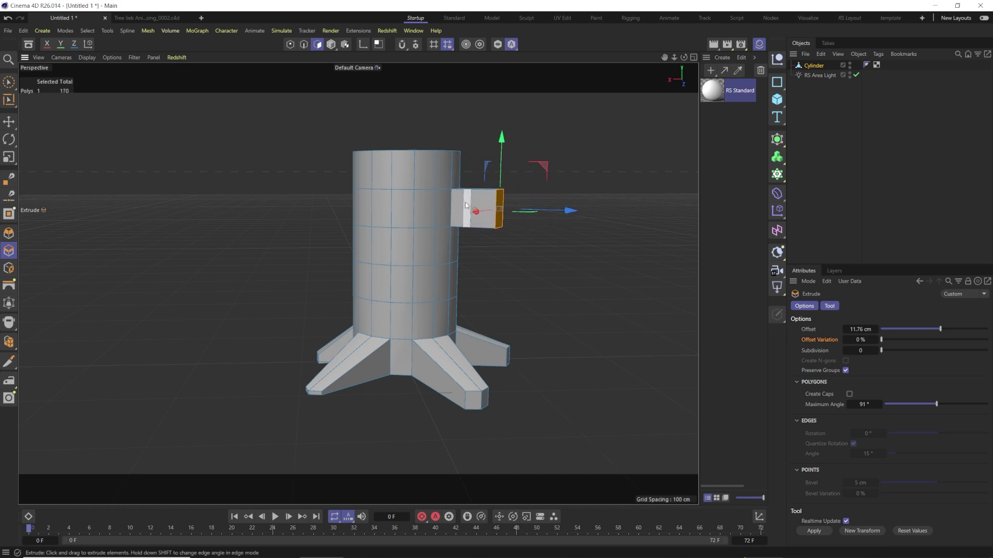
key("ctrl+z")
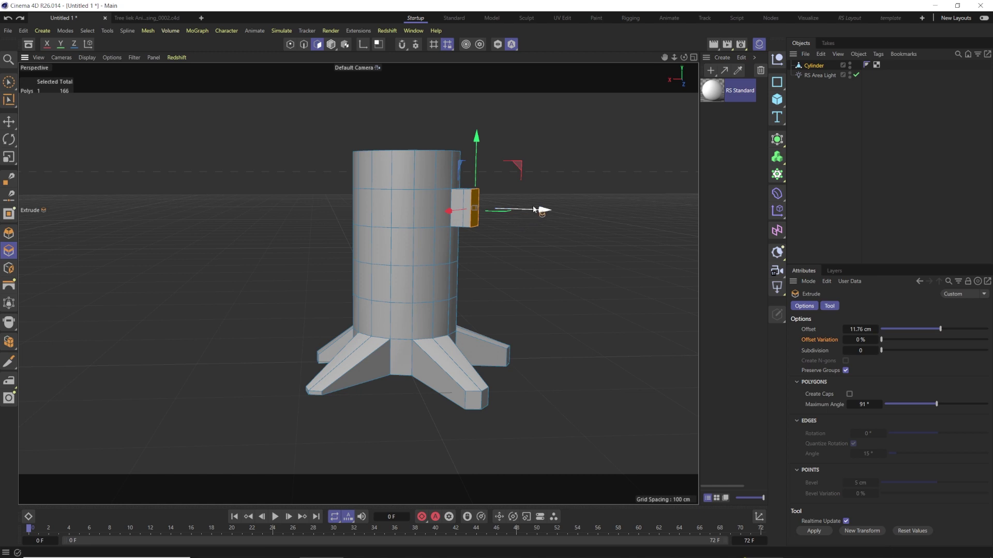
left_click_drag(535, 212, 536, 213)
Extrude a lower polygon on the opposite side of the trunk outward into a second short stub with the Move tool
left_click(363, 282)
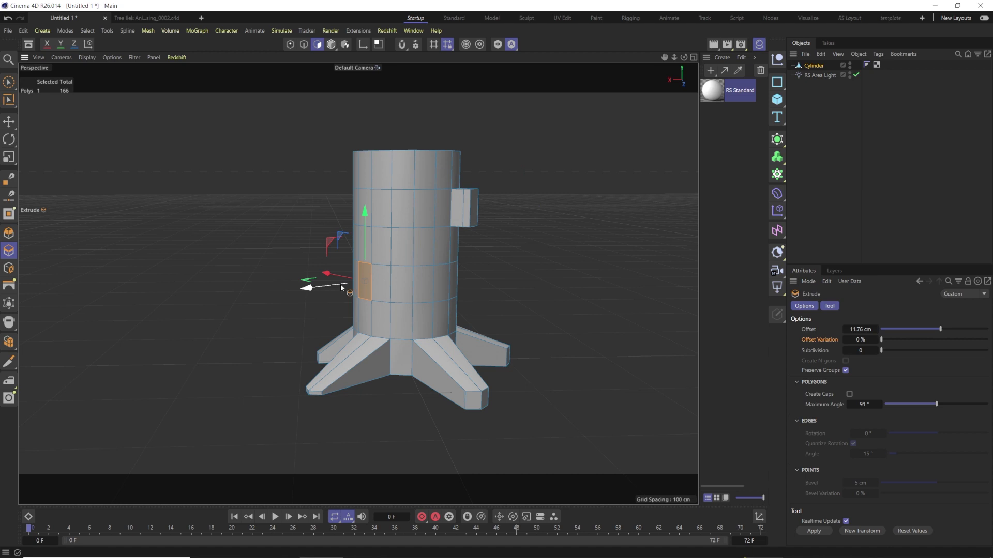
left_click_drag(341, 288, 256, 298)
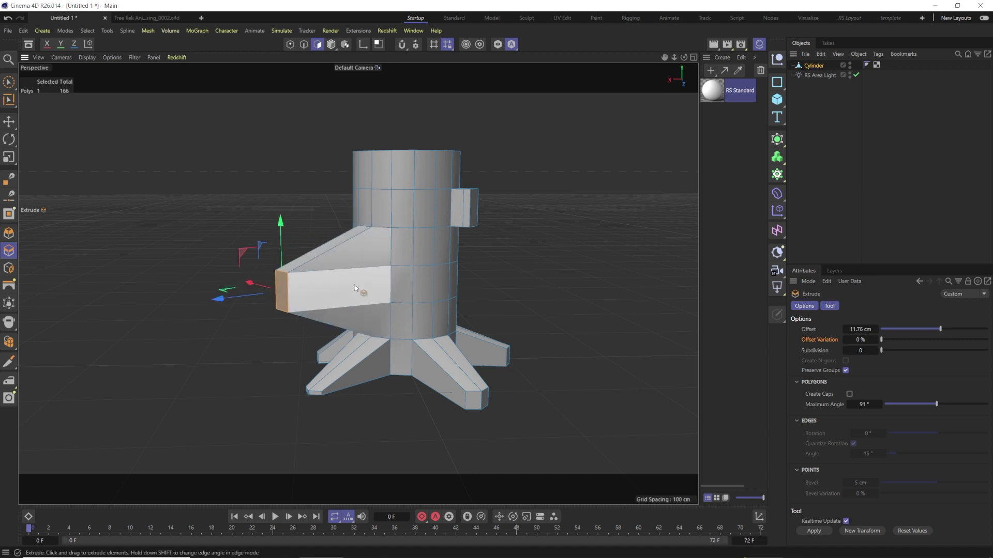
key("ctrl+z")
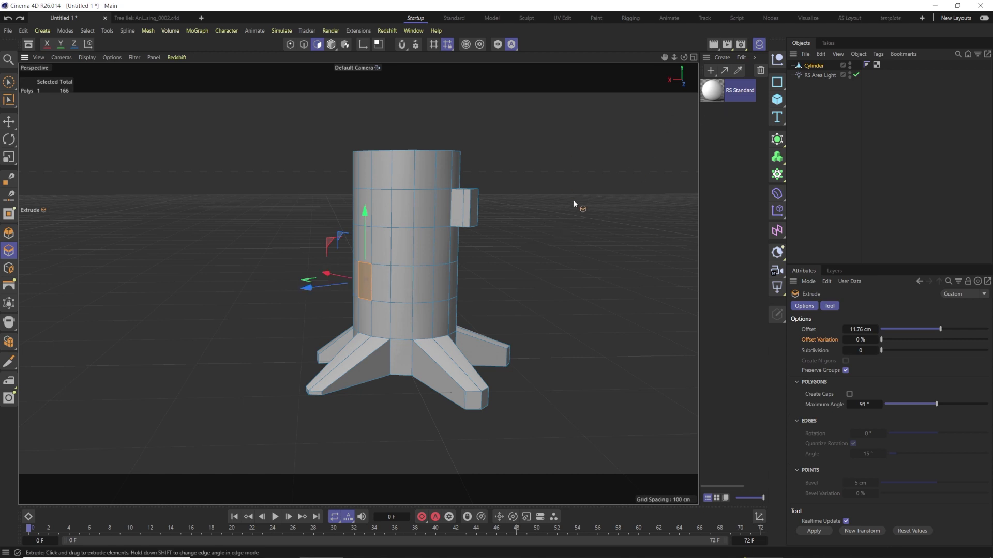
left_click(9, 121)
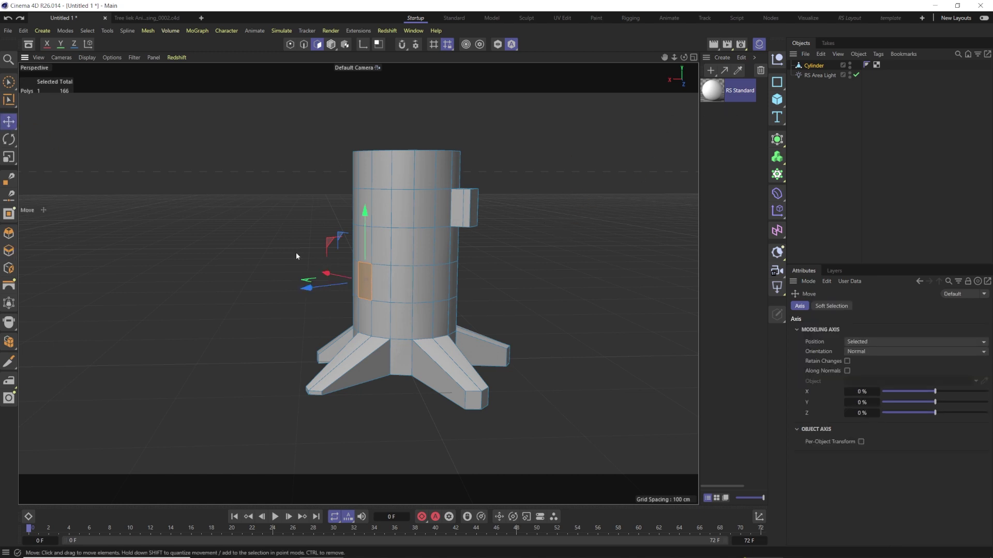
left_click_drag(333, 291, 313, 294, "ctrl")
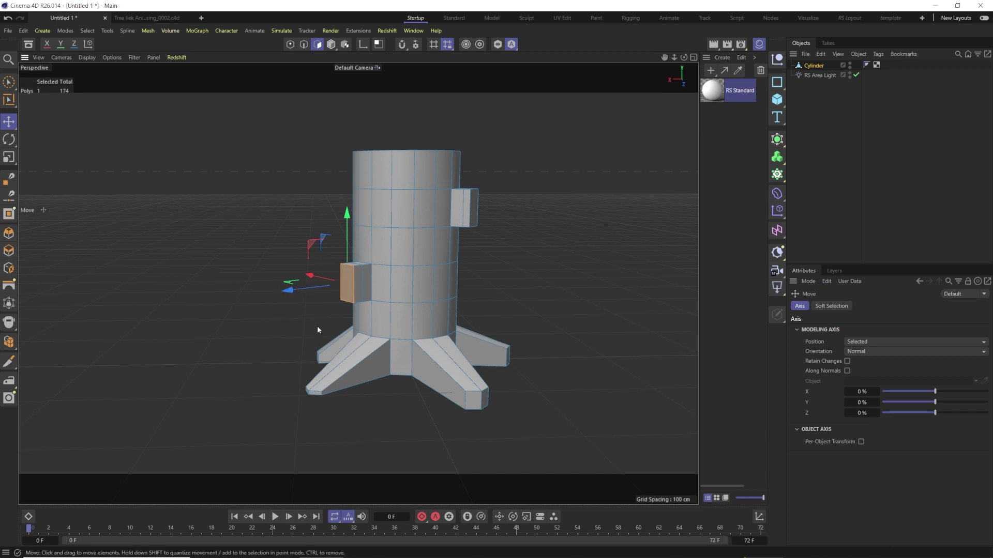
Switch to Model mode and add a Subdivision Surface as the parent of the Cylinder to smooth the trunk
left_click(332, 46)
left_click(355, 60)
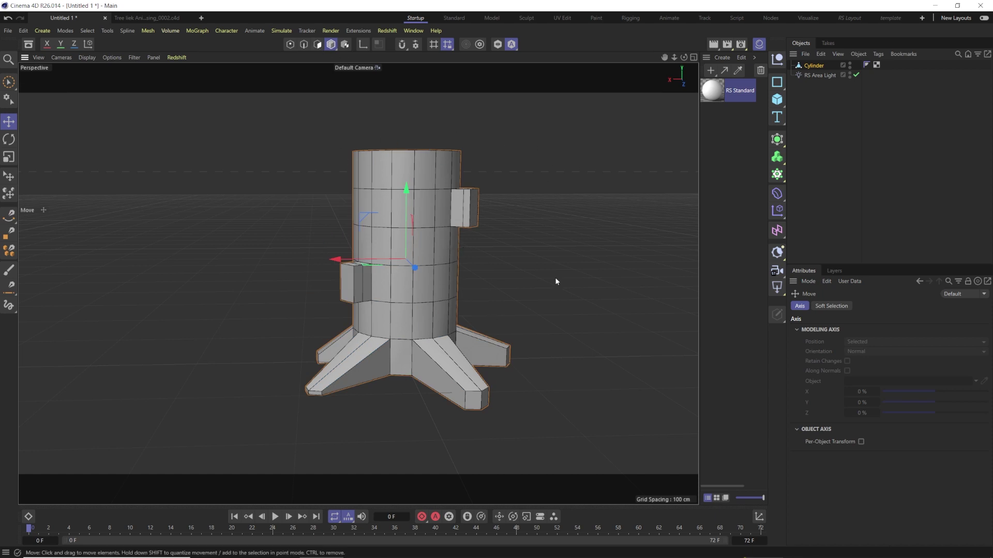
left_click(815, 67)
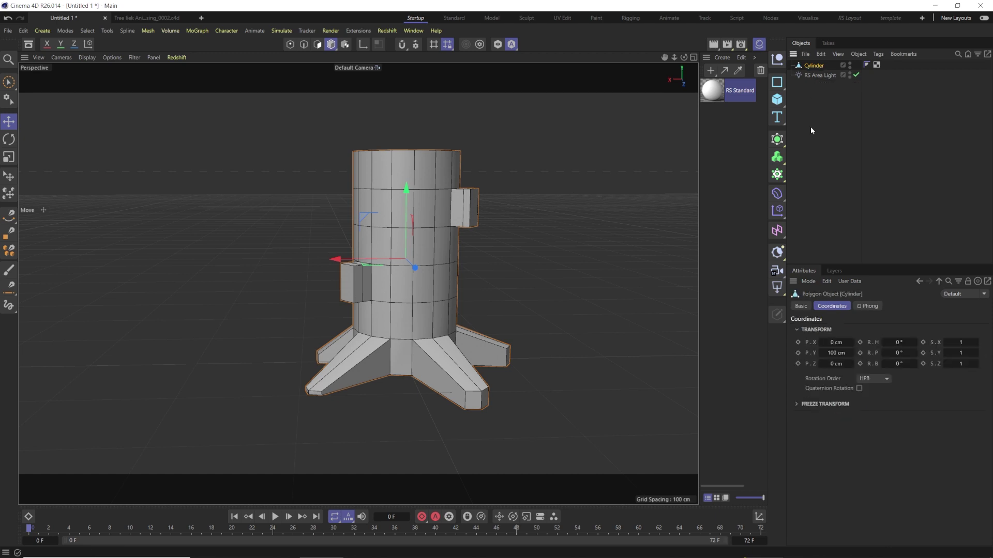
left_click(776, 140)
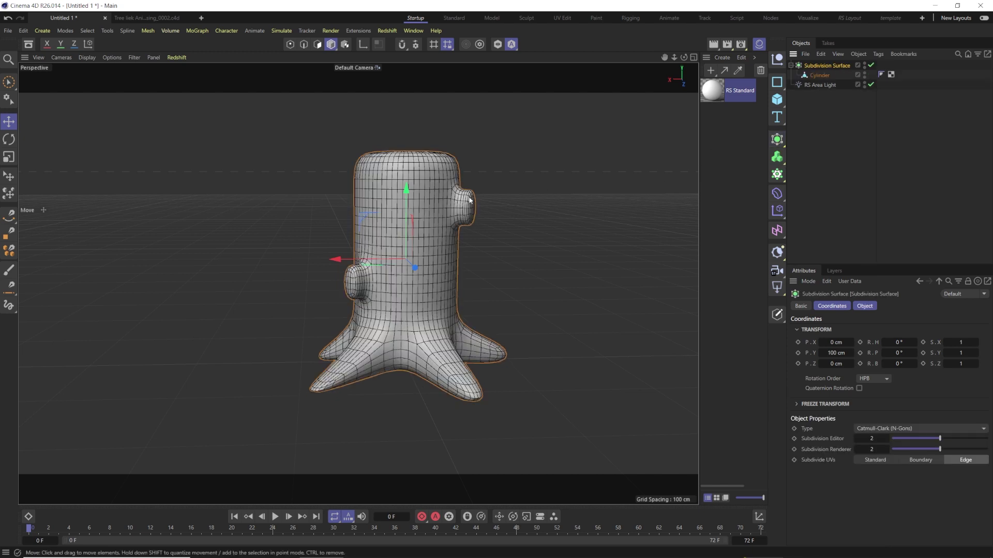
Rename the Subdivision Surface object as "Trunk"
left_click_drag(287, 216, 518, 230, "alt")
double_click(827, 65)
key("BackSpace")
type("Trunk")
key("Return")
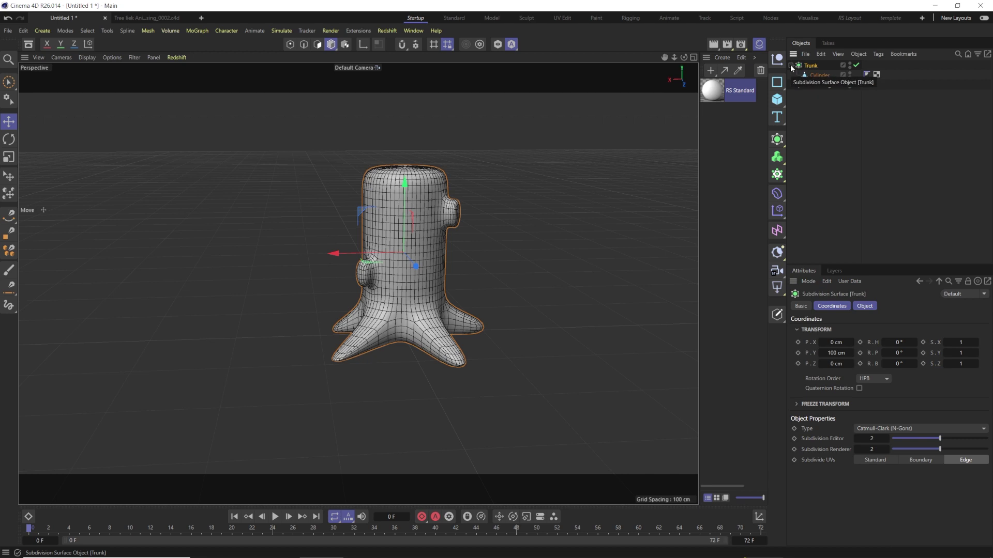
Select the Cylinder's polygon mode and scale down the end polygon of the lower stub to taper it
left_click(819, 75)
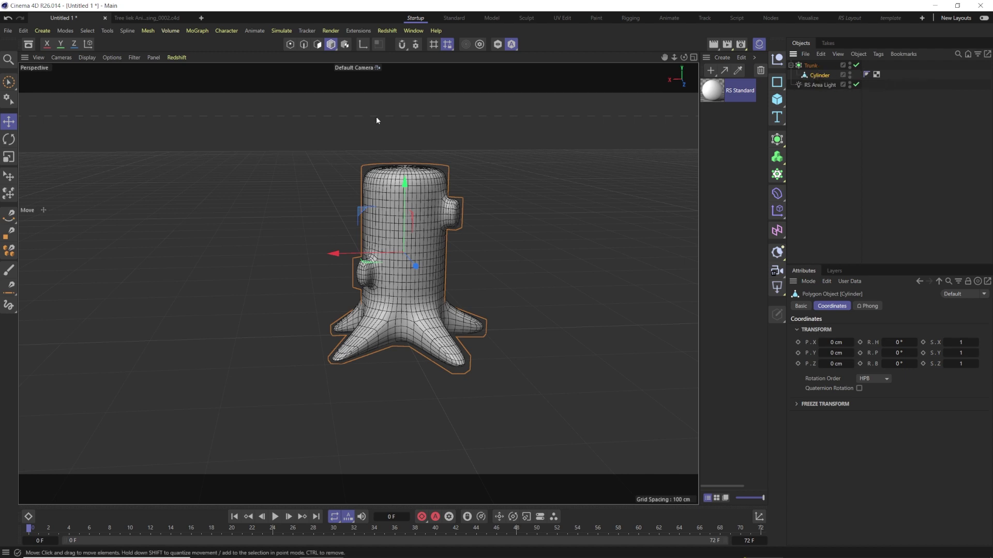
left_click(317, 45)
left_click(410, 233)
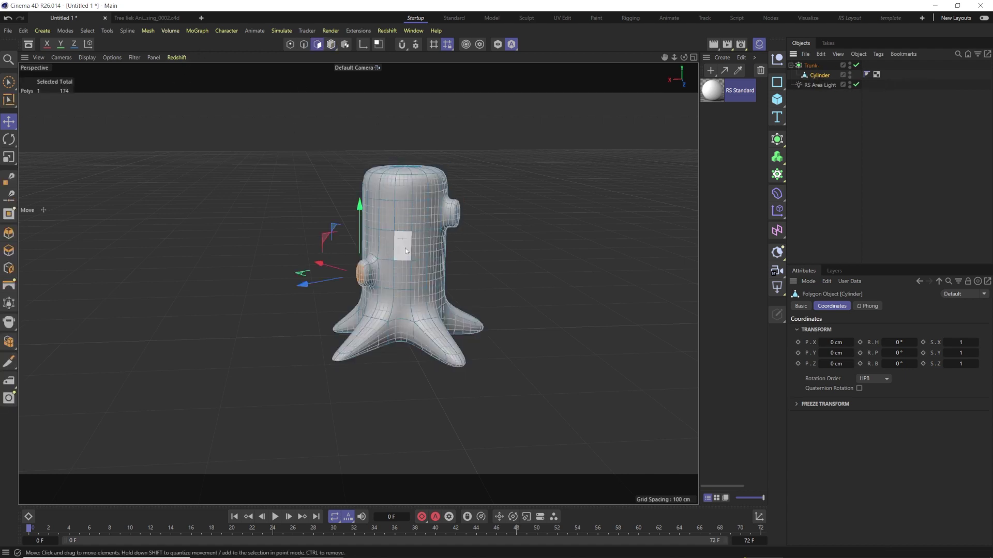
scroll(396, 252, "up", 6)
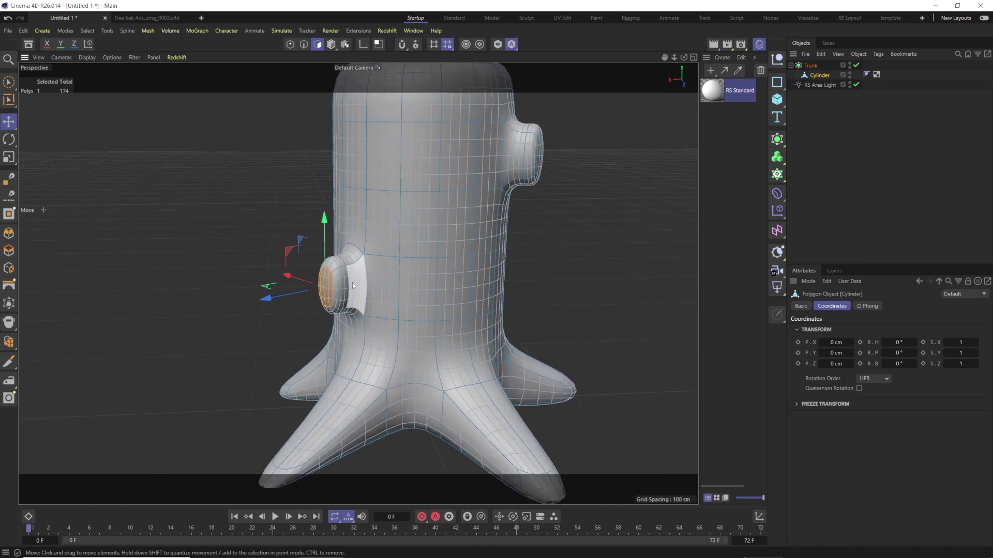
key("t")
left_click_drag(324, 219, 327, 260)
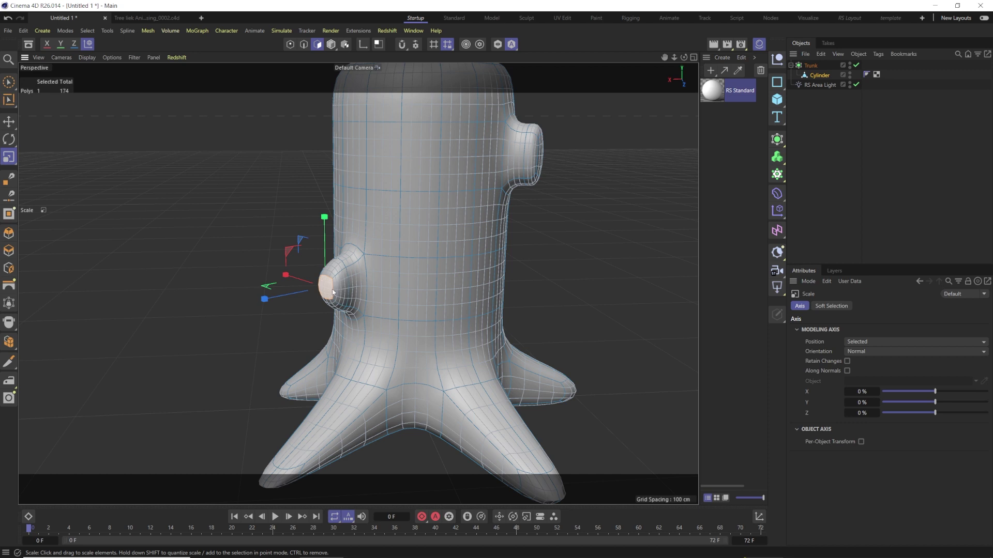
Try extruding the lower stub's end polygon inward into a hollow and scaling it, and undo the extrusion
key("e")
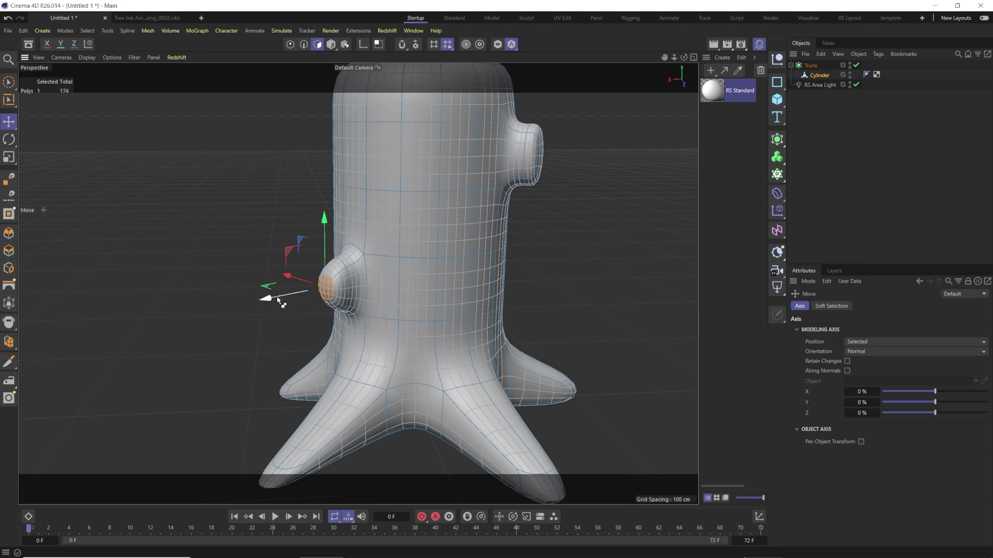
left_click_drag(274, 300, 406, 282, "ctrl")
left_click_drag(305, 286, 270, 297, "alt")
key("t")
left_click_drag(424, 252, 355, 260)
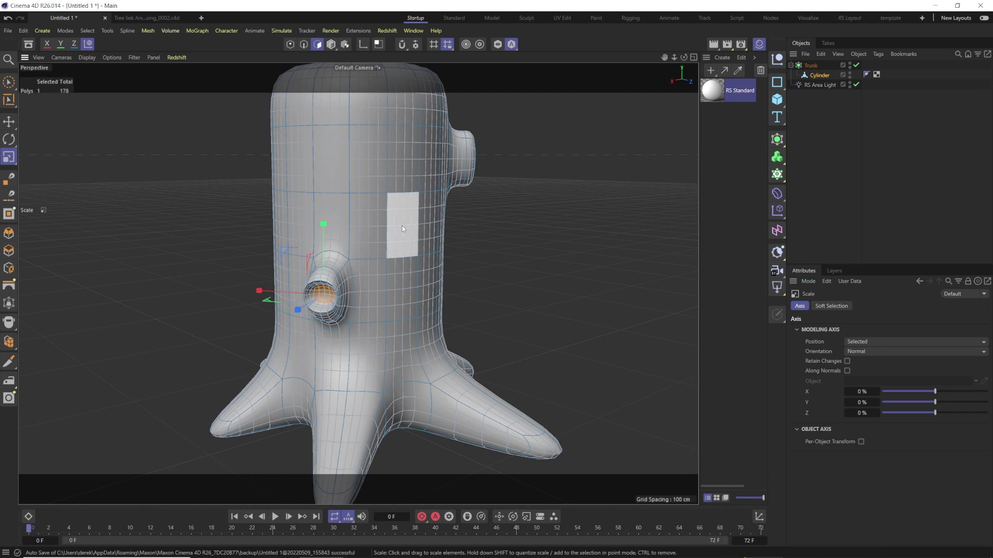
mouse_move(542, 192)
left_mouse_down()
mouse_move(518, 224)
mouse_move(538, 169)
mouse_move(528, 182)
left_mouse_up()
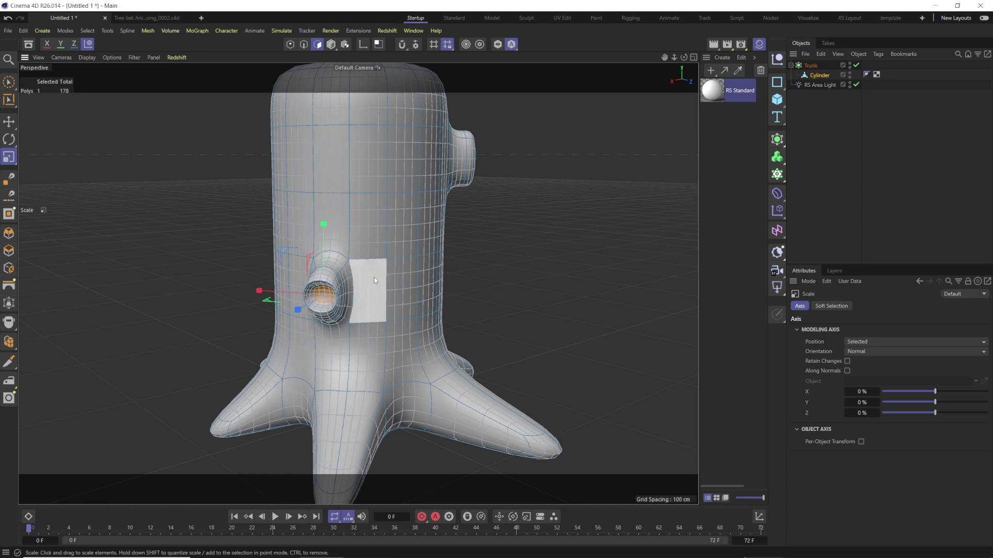
key("ctrl+z")
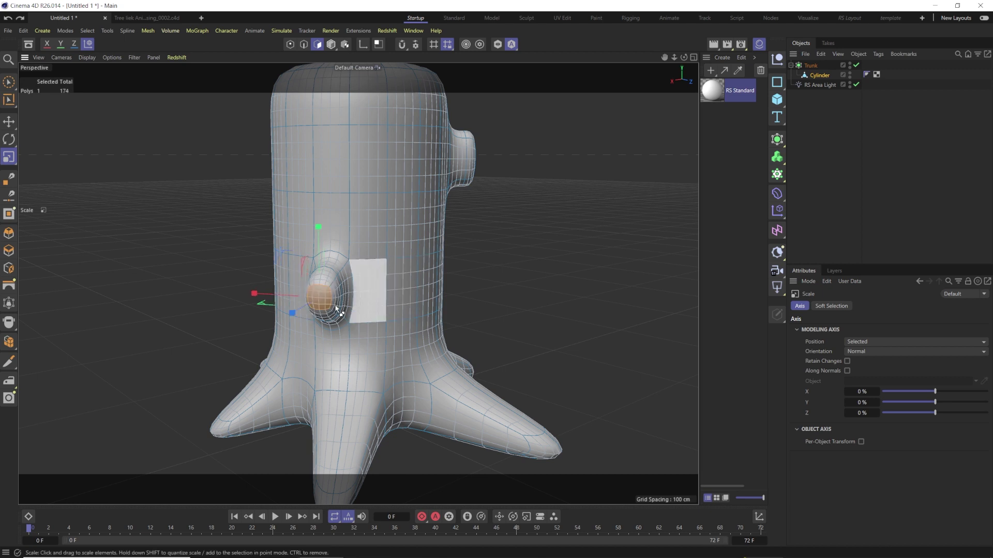
Push the lower stub's end polygon about 13 cm back toward the trunk along its normal with the Move tool
left_click_drag(224, 328, 240, 346, "alt")
key("e")
mouse_move(261, 310)
left_mouse_down()
mouse_move(290, 300)
mouse_move(274, 306)
left_mouse_up()
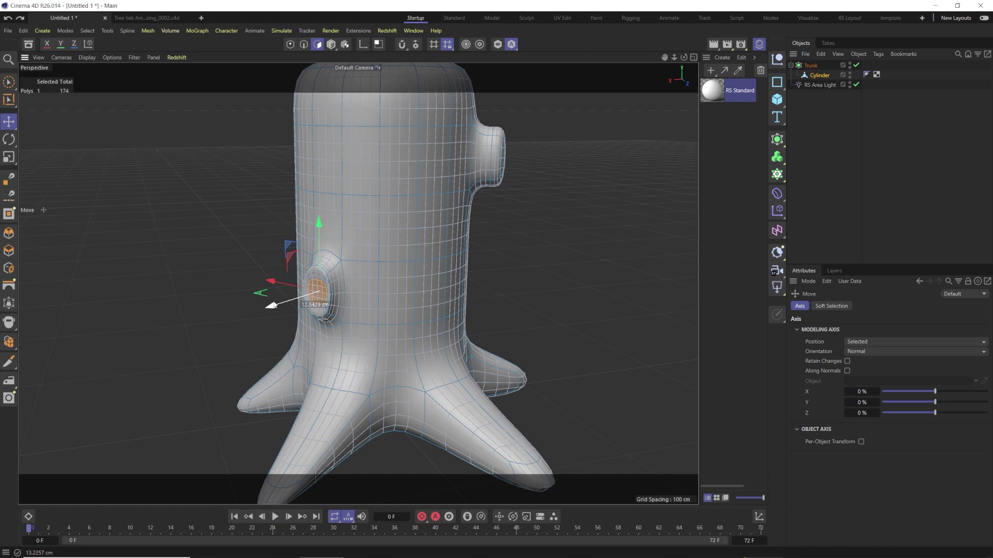
left_click_drag(294, 344, 276, 324, "alt")
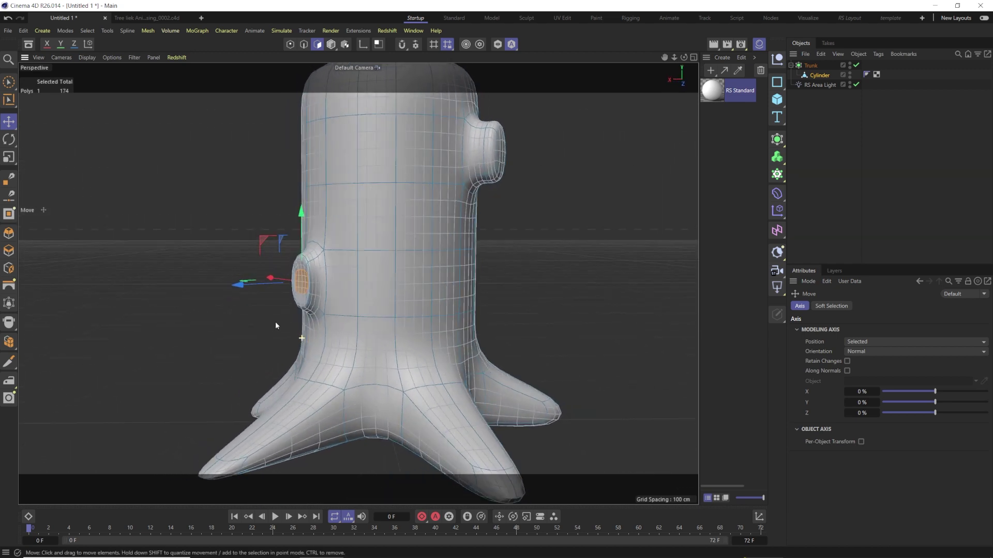
Extrude the lower stub's end polygon into the trunk and scale it to form a hollow knot
left_click_drag(245, 288, 424, 303)
key("t")
left_click_drag(502, 261, 415, 316)
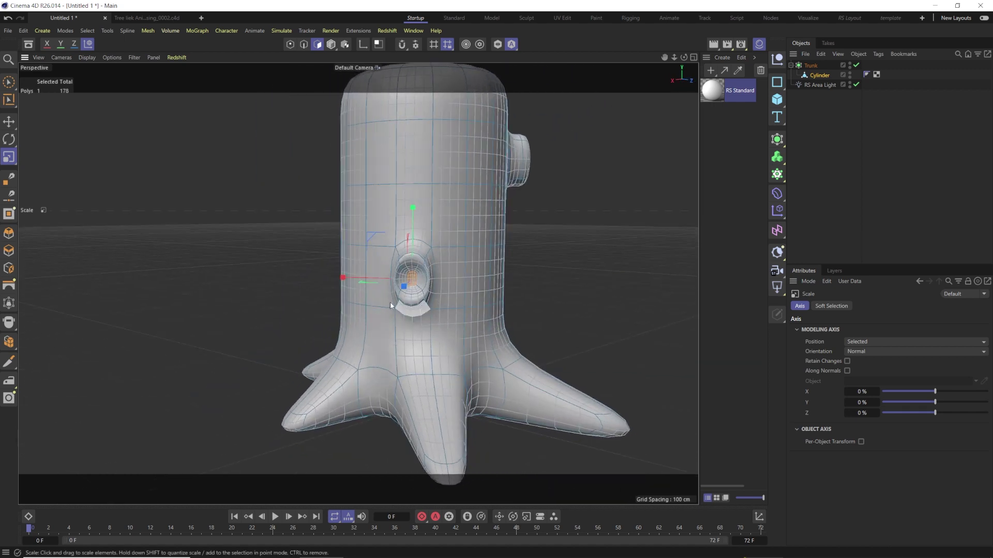
left_click_drag(378, 288, 419, 289, "alt")
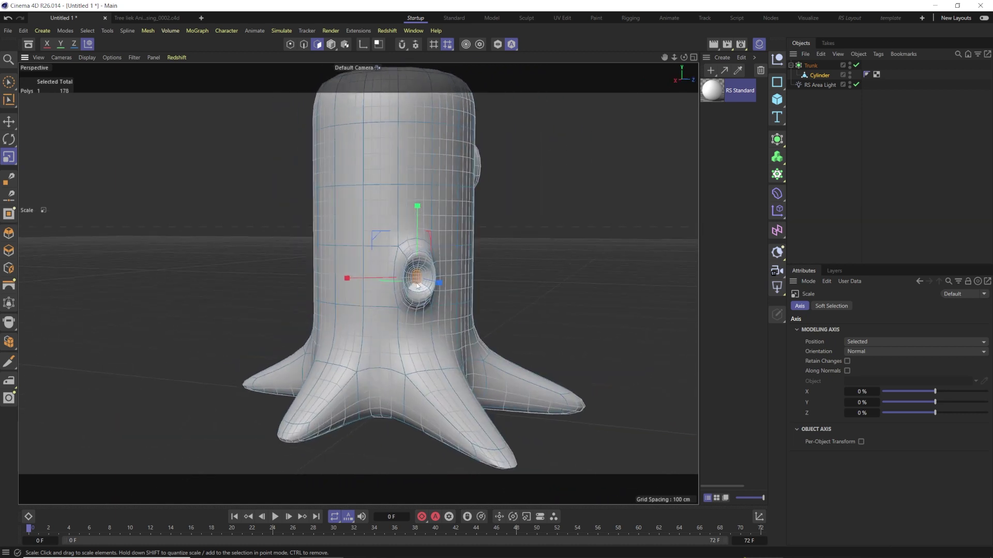
left_click_drag(475, 304, 368, 319, "alt")
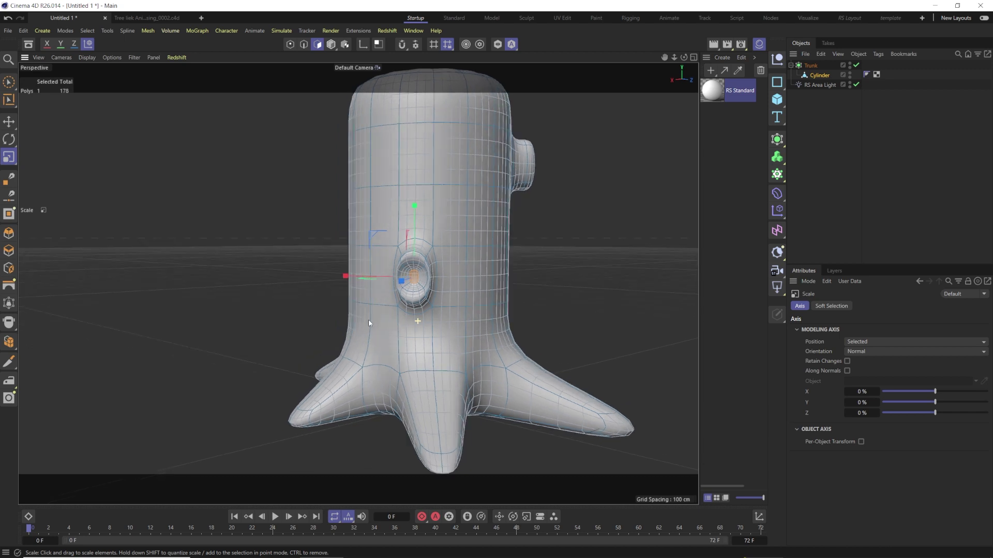
Select the edge loop inside the lower stub's hollow in Edge mode and scale it
left_click(306, 45)
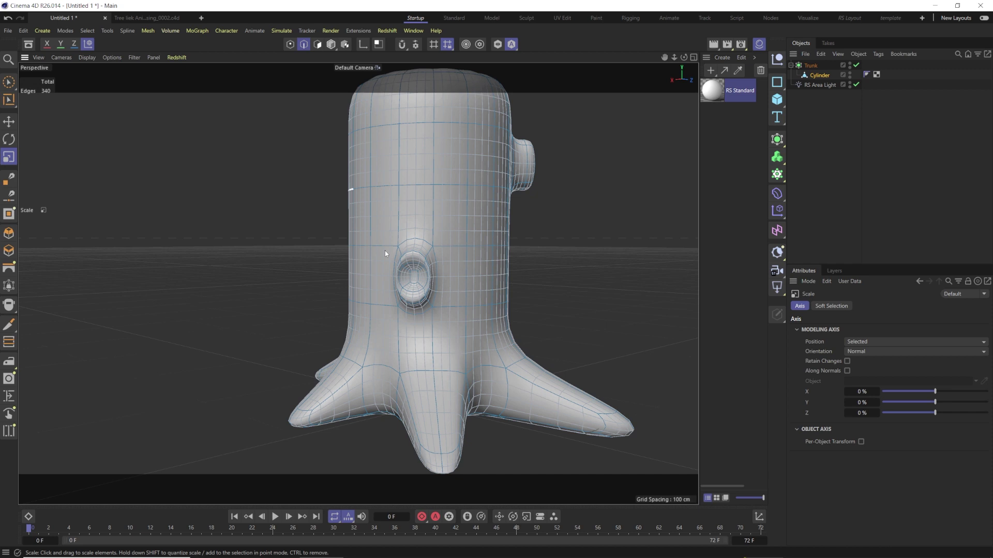
double_click(401, 281)
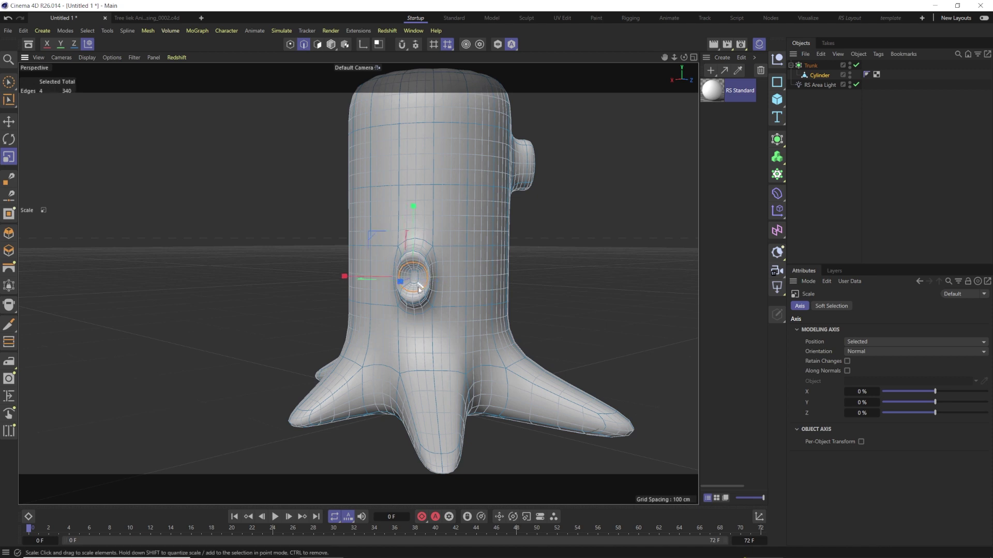
left_click_drag(485, 271, 366, 346)
Try pulling the hollow's edge loop outward into a tube, and undo the extrusion
key("e")
left_click_drag(370, 286, 358, 317)
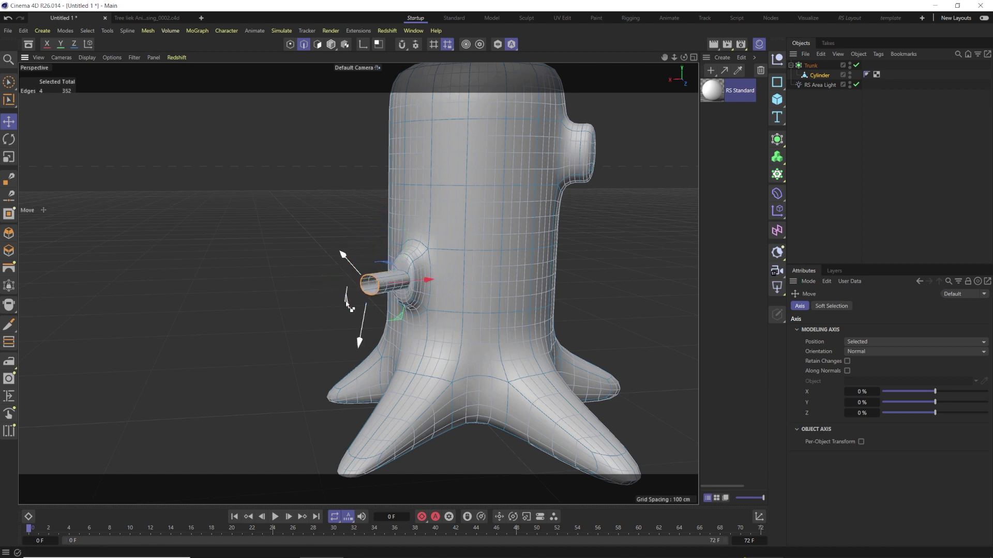
key("ctrl+z")
Move the selected edge loop of the lower stub's hollow inward toward the trunk
left_click_drag(366, 286, 452, 312)
right_click_drag(549, 261, 521, 237, "alt")
middle_click_drag(469, 225, 363, 283, "alt")
left_click_drag(363, 284, 330, 309, "alt")
right_click_drag(338, 302, 305, 271, "alt")
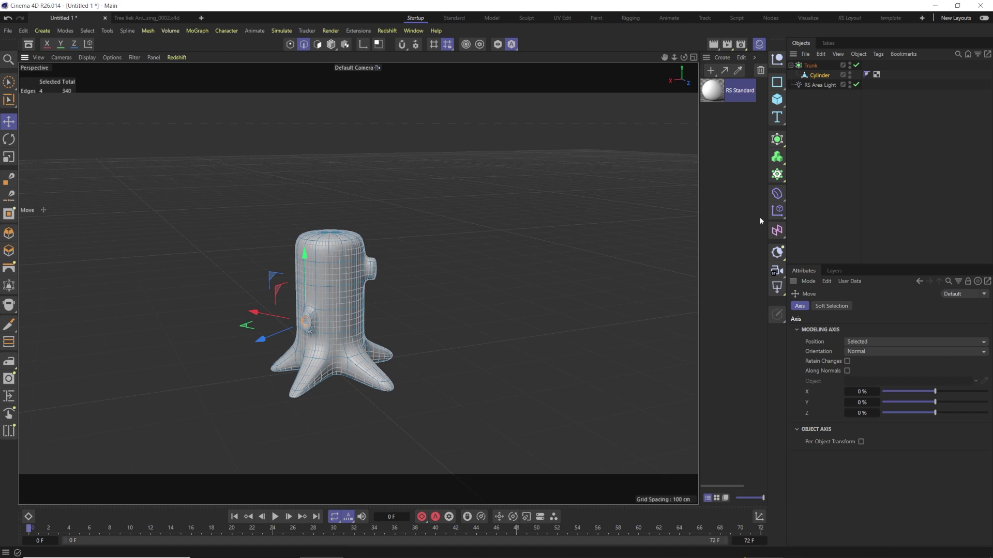
Add a Capsule primitive and isolate it from the trunk with Viewport Solo
left_click(776, 99)
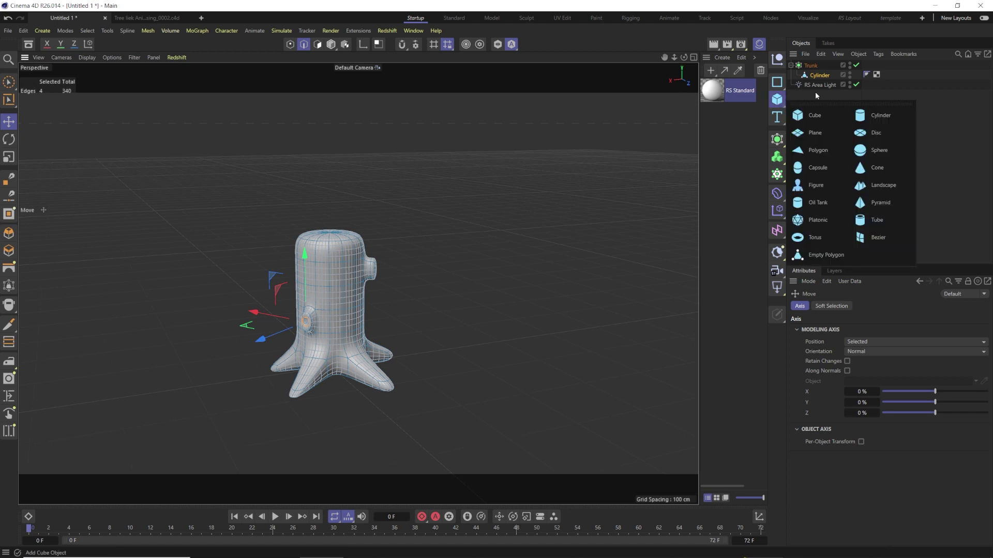
left_click(805, 167)
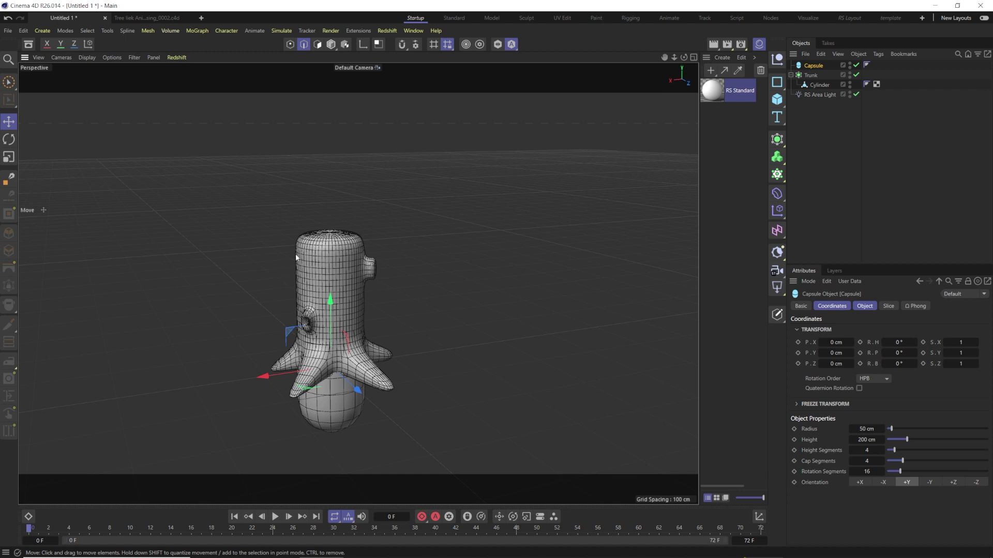
left_click(850, 83)
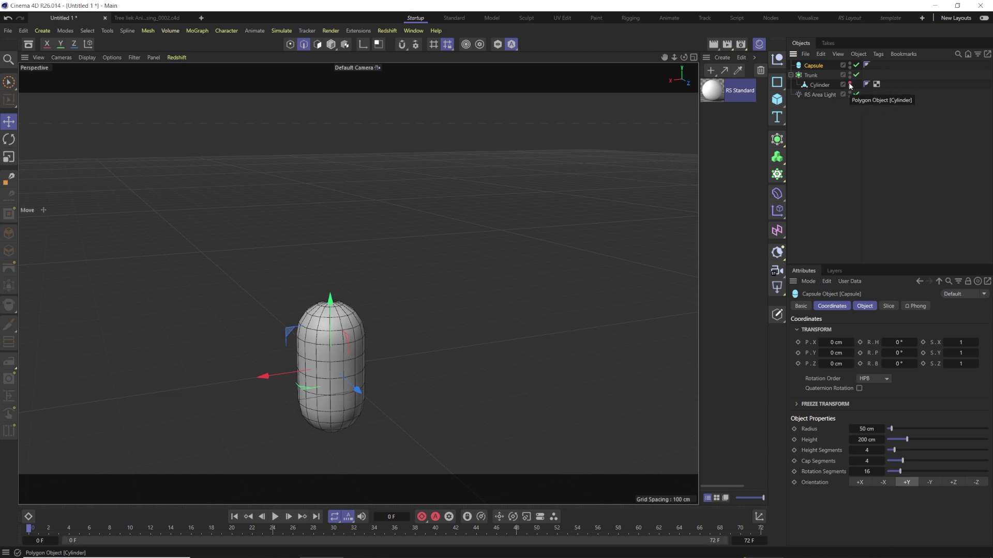
left_click(850, 83)
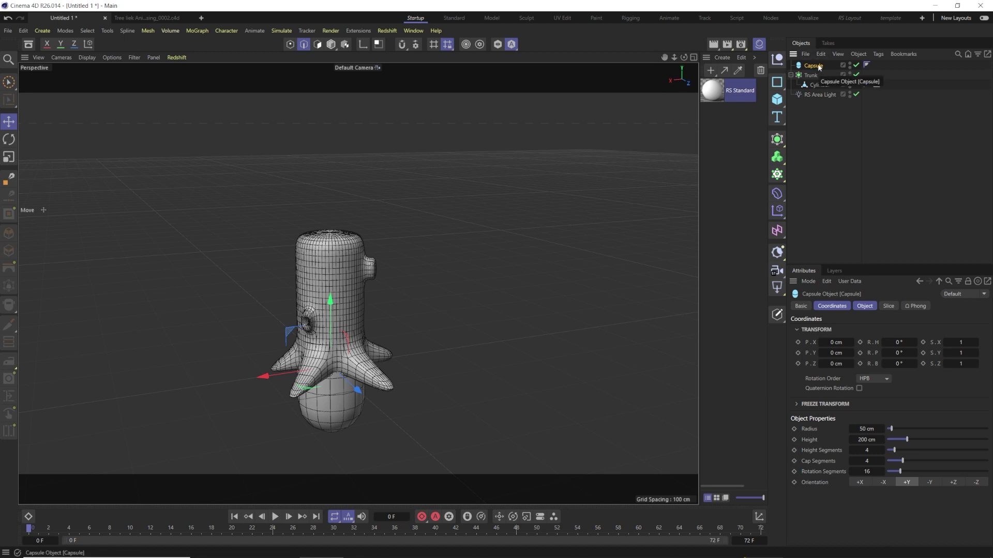
left_click(497, 45)
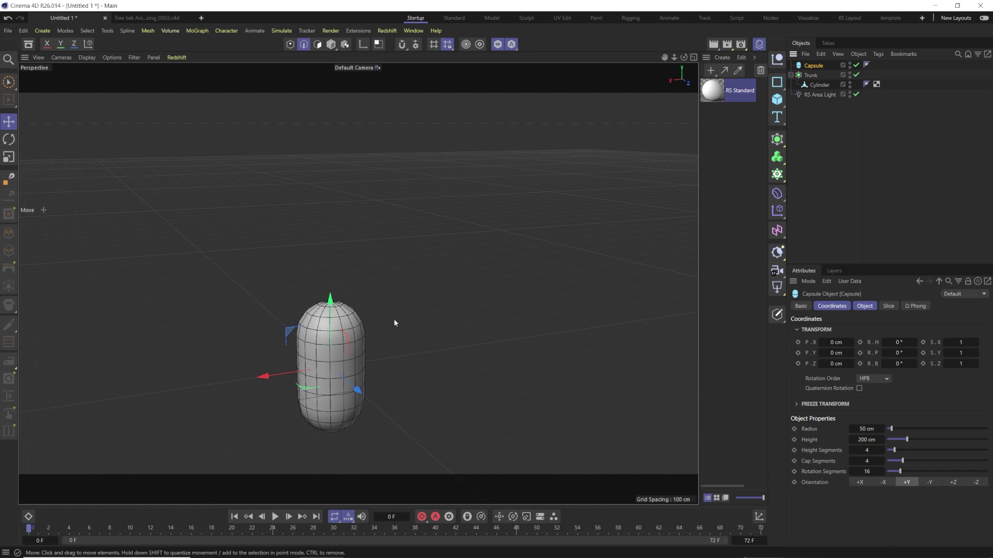
left_click(811, 75)
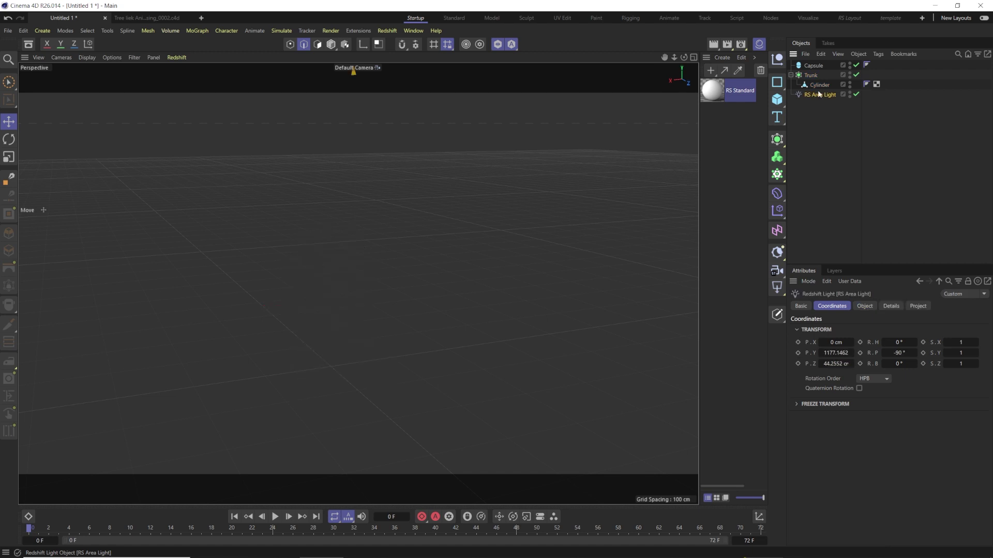
left_click(813, 66)
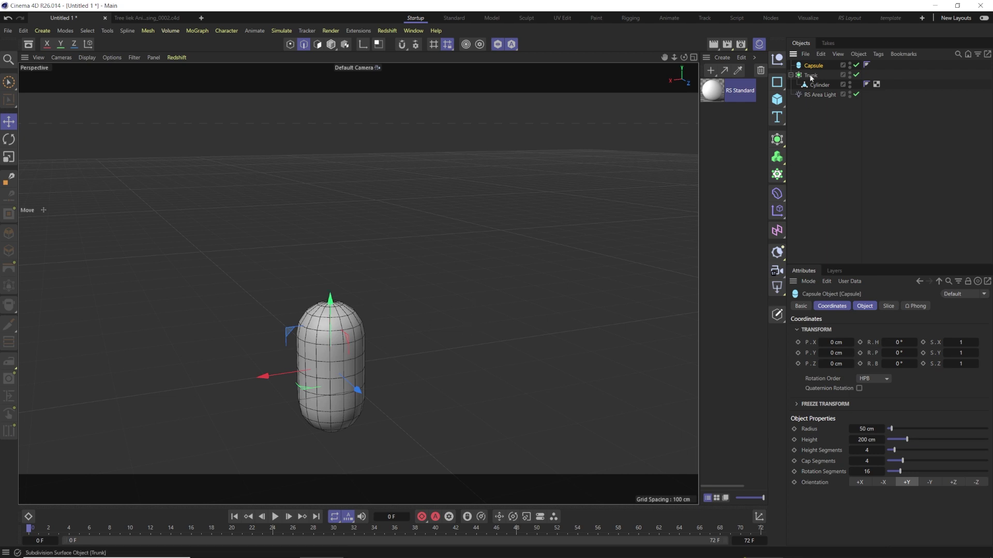
Set the Capsule's radius to 20 cm and its height segments to 6
left_click(861, 428)
type("10")
key("Return")
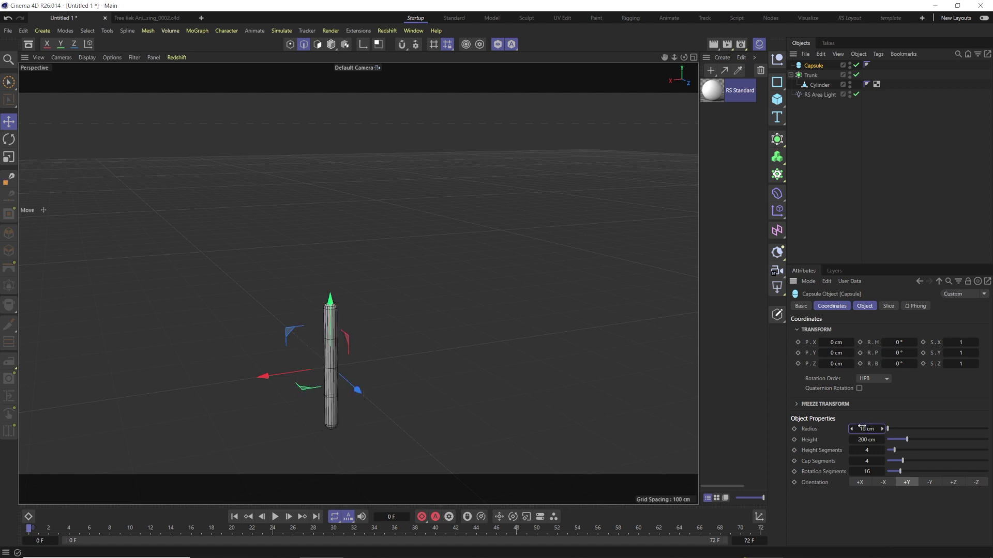
type("20")
key("Return")
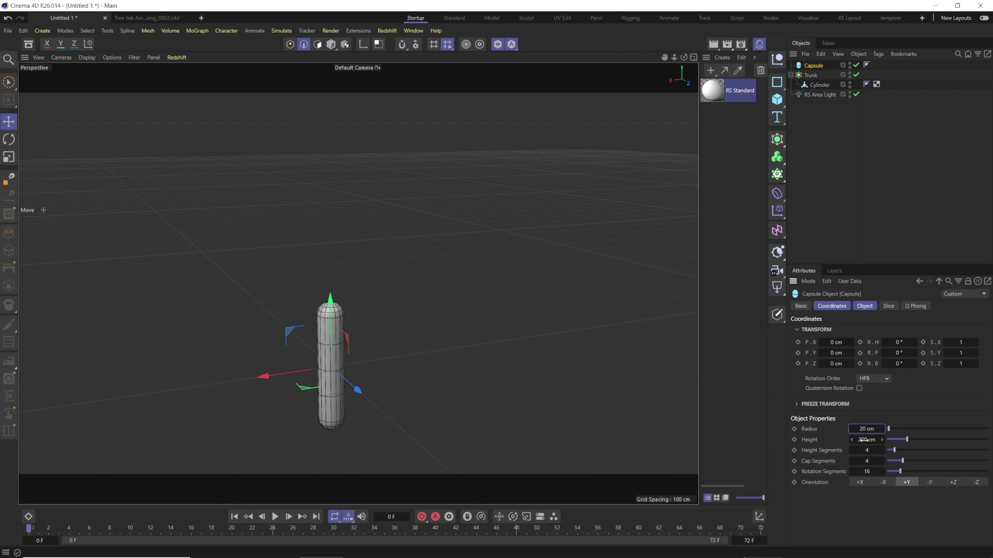
left_click(864, 451)
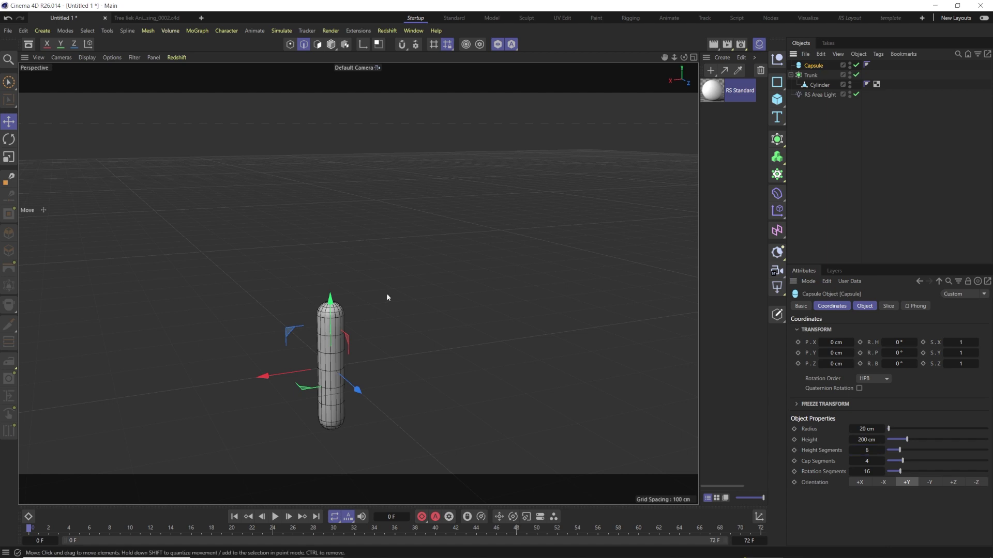
Make the Capsule editable and flatten it along X to about 12 cm thick in Model mode
key("c")
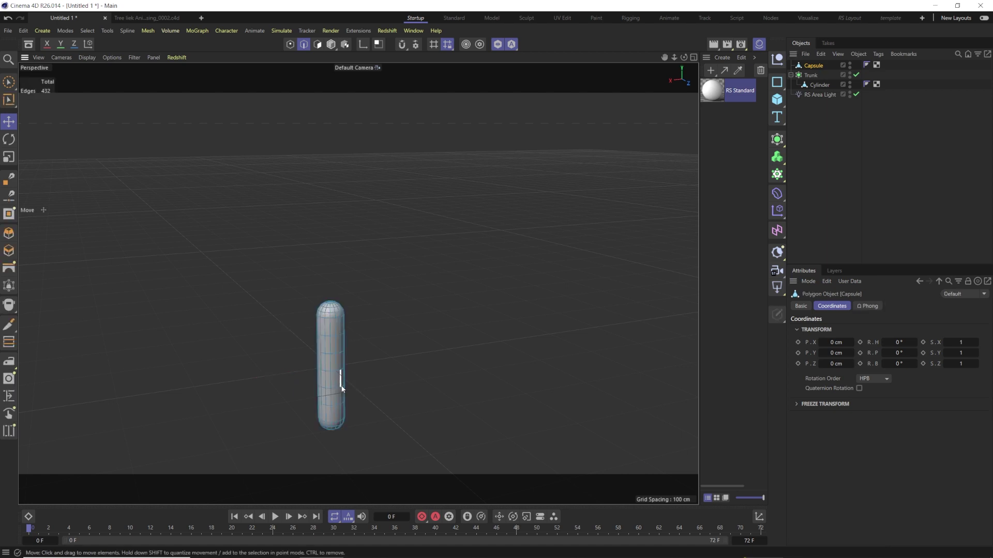
left_click(331, 44)
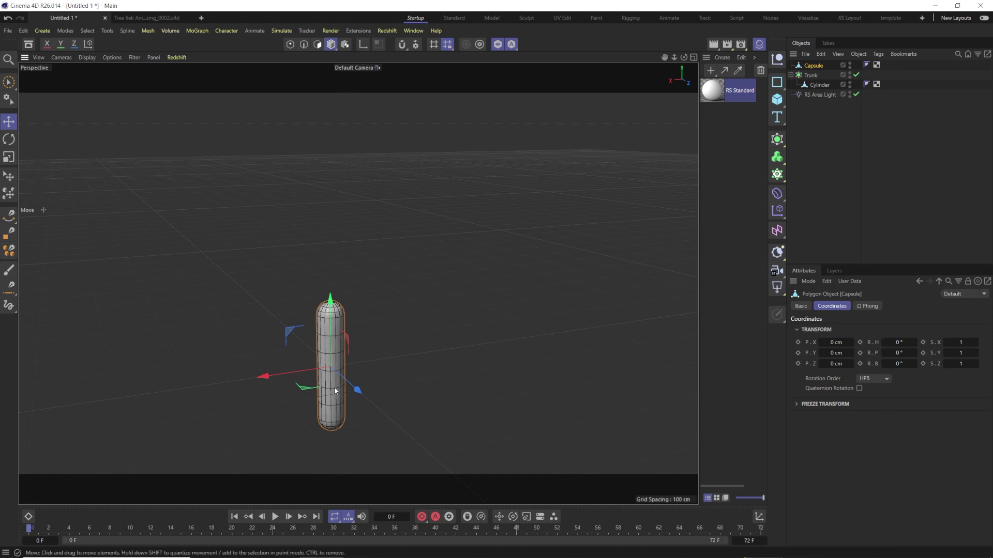
key("t")
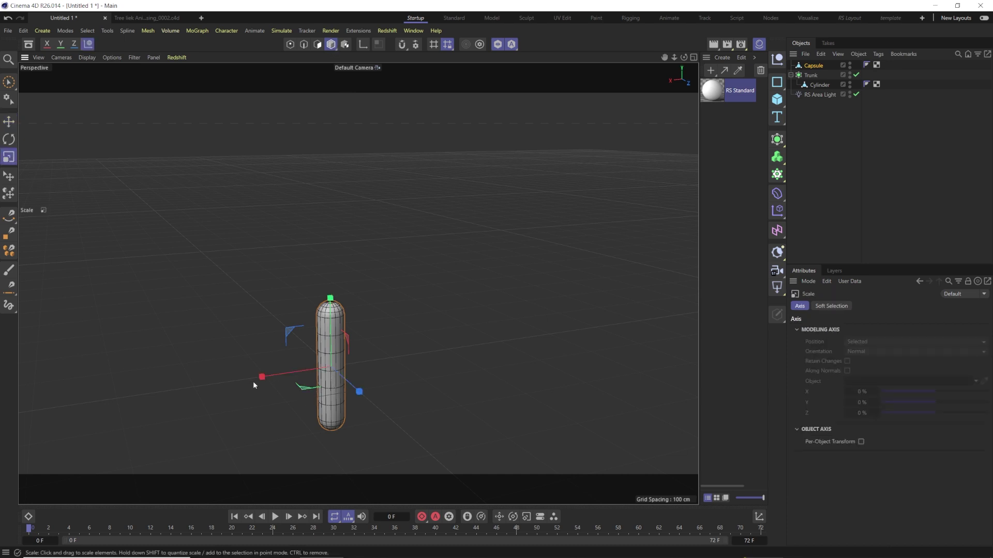
left_click_drag(262, 379, 373, 393)
mouse_move(273, 419)
left_mouse_down("alt")
mouse_move(417, 405)
mouse_move(255, 404)
mouse_move(265, 417)
left_mouse_up("alt")
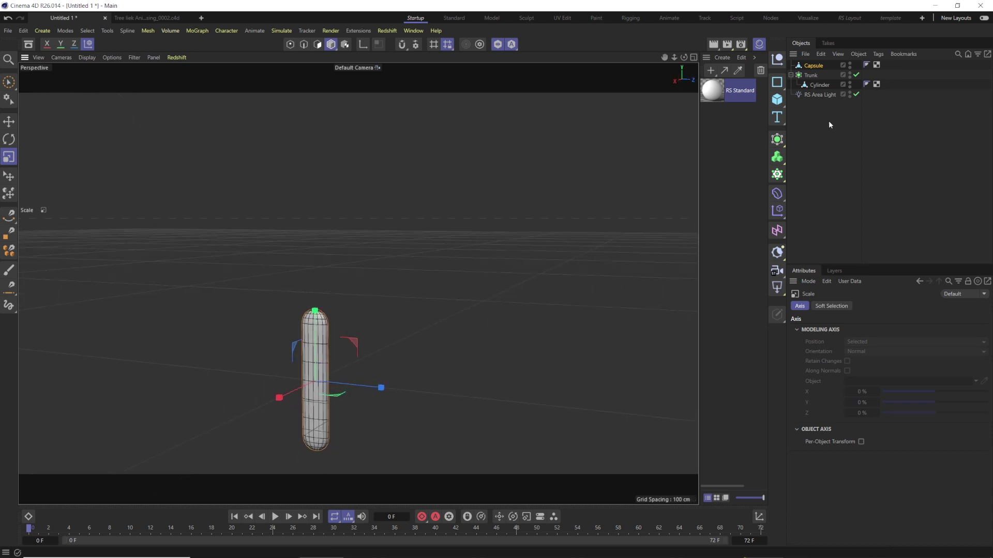
Add a Bend deformer as a child of the Capsule, fitted to its size, and select the Bend object
left_click(777, 194, "shift")
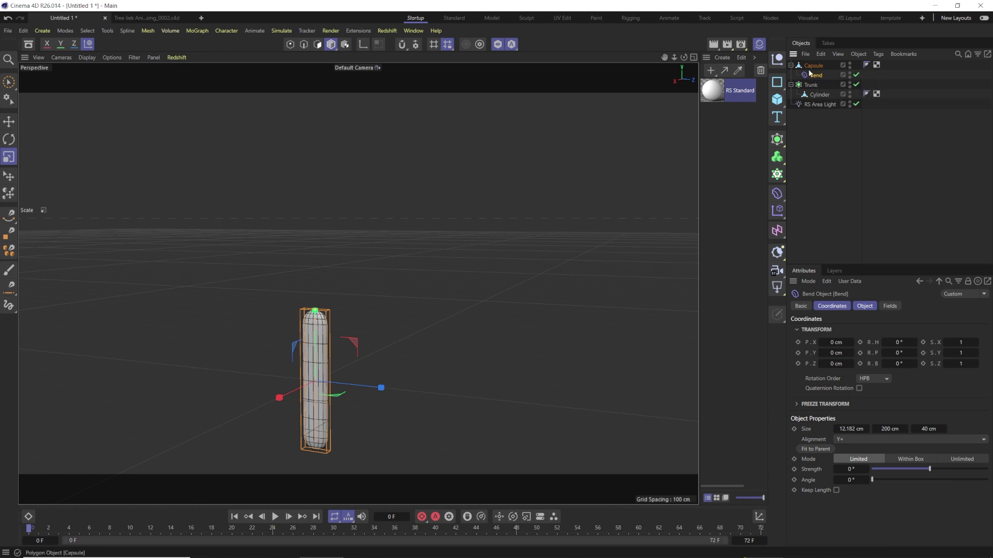
left_click(814, 66)
left_click(815, 75)
left_click(813, 66)
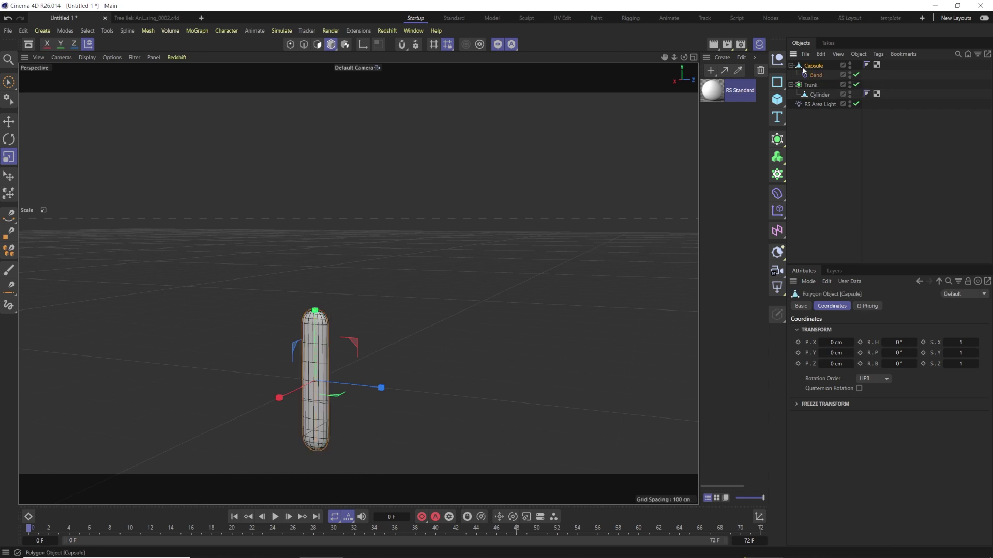
left_click(813, 76)
left_click(815, 66)
left_click(818, 76)
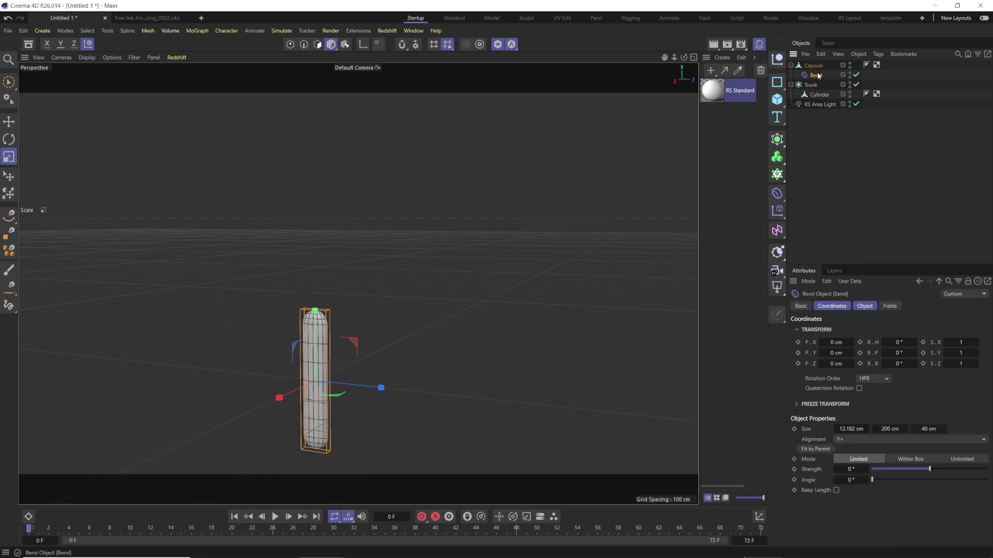
Bend the Capsule with a strength of 78°, set the Bend's alignment to Y-, and fit the deformer to its parent
left_click(846, 439)
left_click(817, 437)
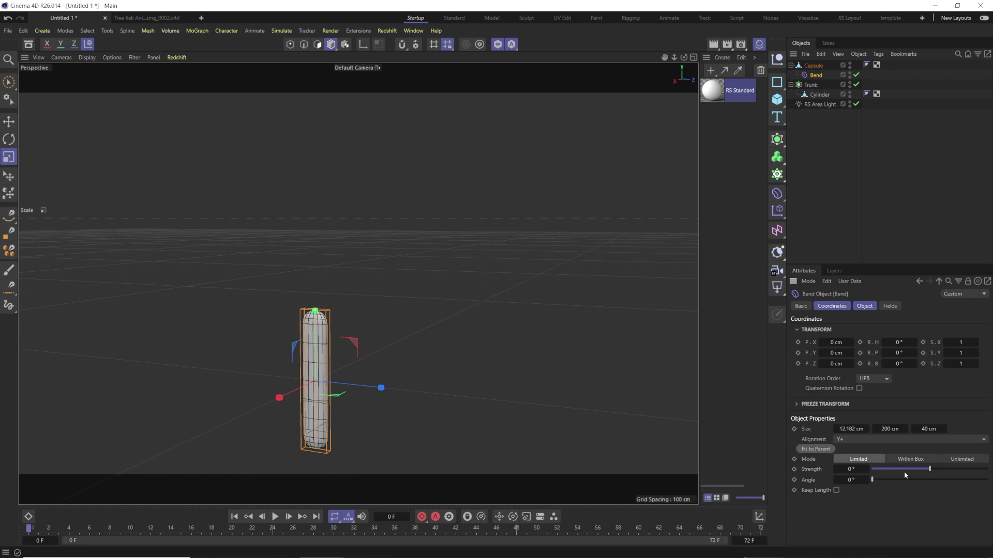
left_click_drag(931, 471, 942, 469)
key("ctrl+z")
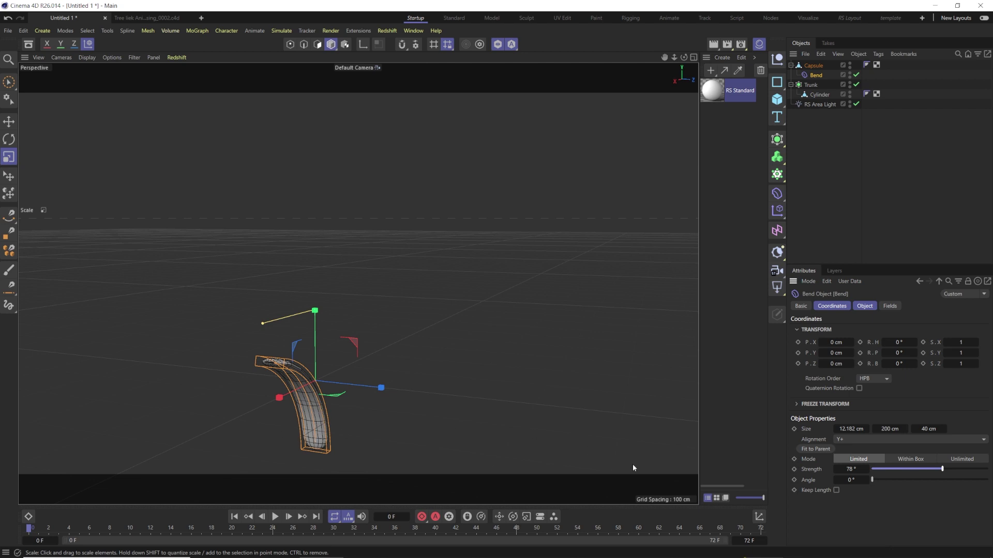
left_click(873, 440)
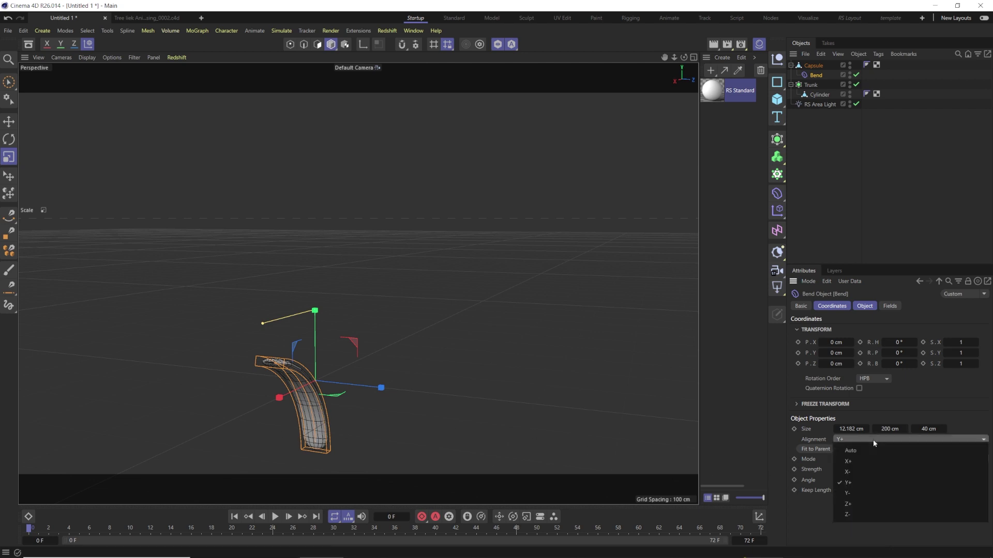
left_click(855, 489)
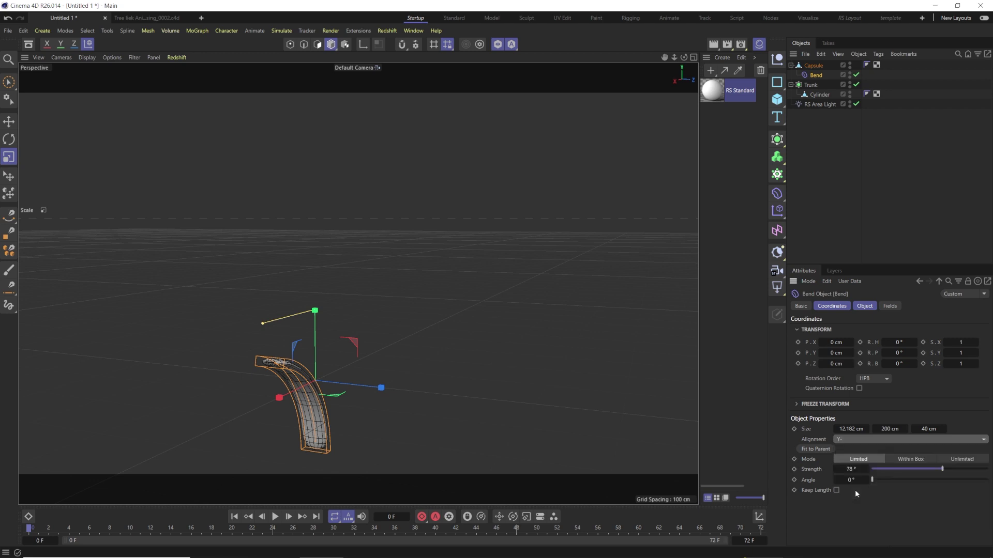
left_click(817, 448)
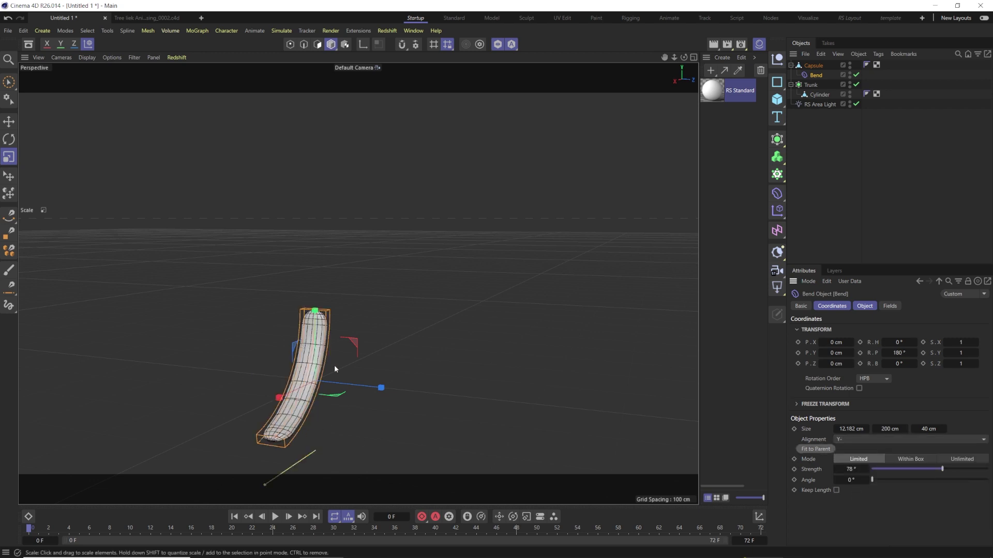
Reduce the Bend deformer's strength to 40° so the lower end of the Capsule curves gently outward
left_click_drag(311, 410, 355, 406, "alt")
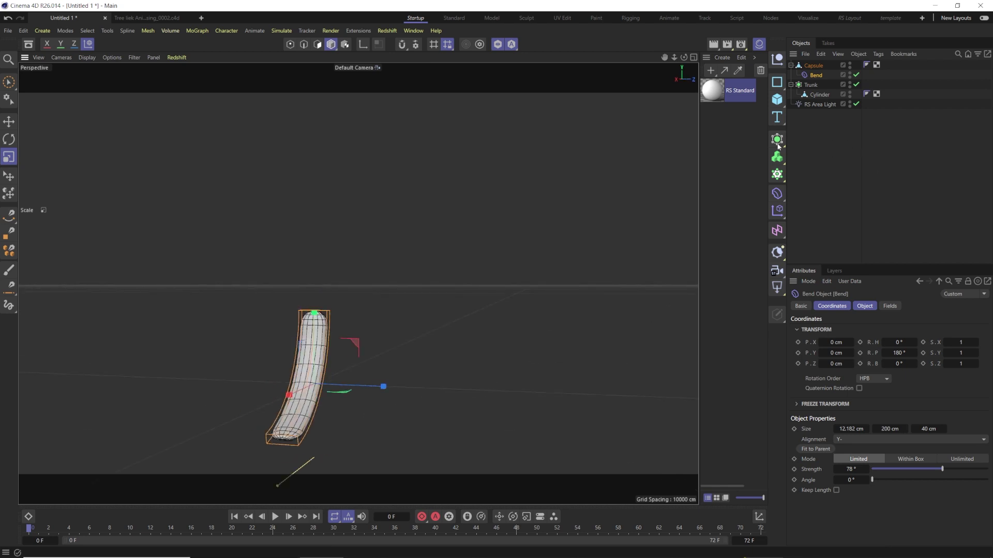
left_click_drag(306, 390, 491, 402, "alt")
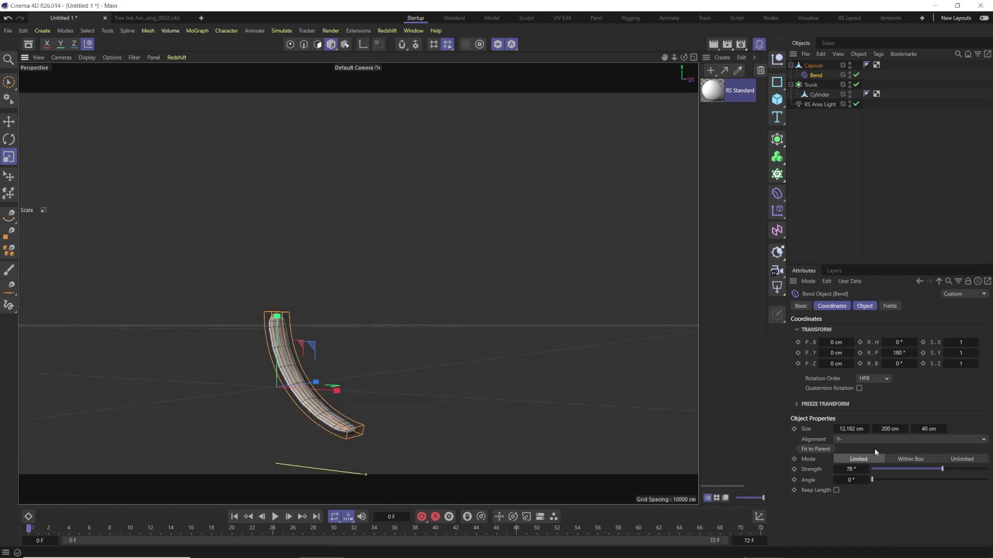
left_click_drag(898, 469, 936, 471)
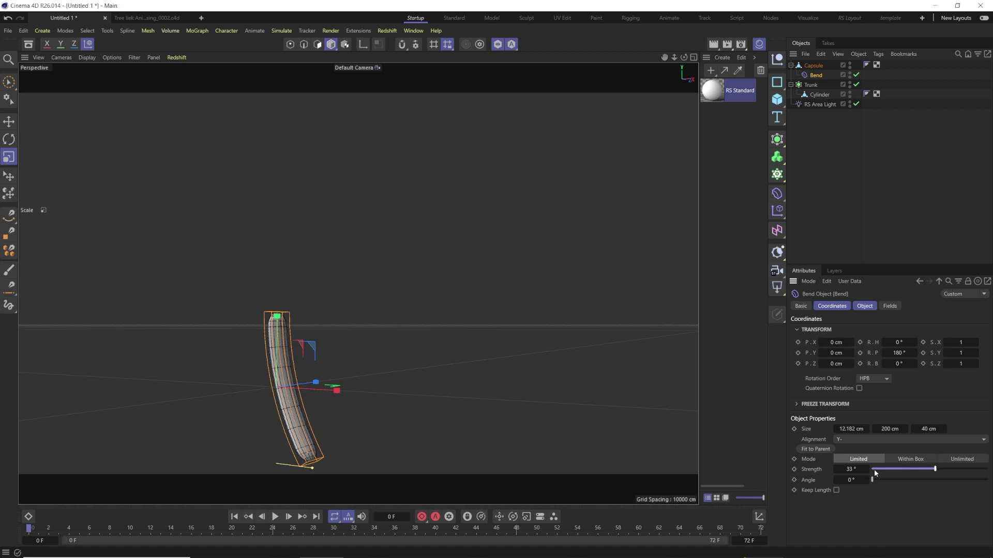
left_click_drag(844, 470, 901, 482)
key("ctrl+z")
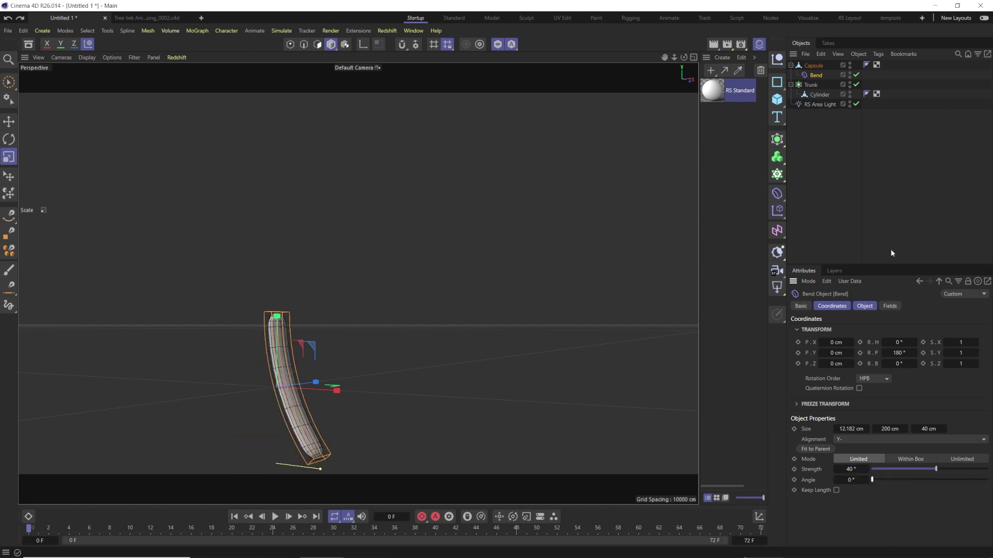
Generate a separate polygon copy of the bent Capsule with Connect Objects, keeping the original and its Bend
left_click(813, 66)
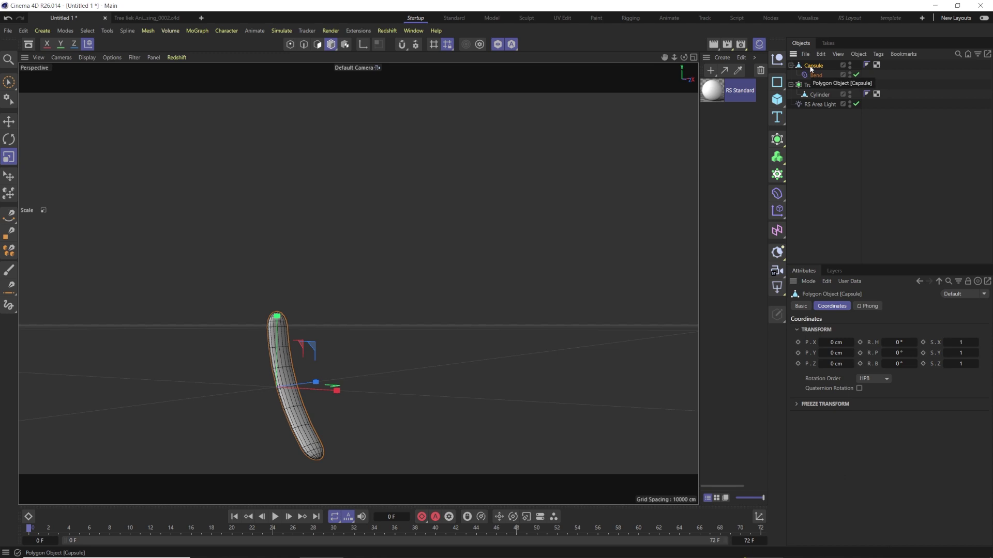
right_click(812, 69)
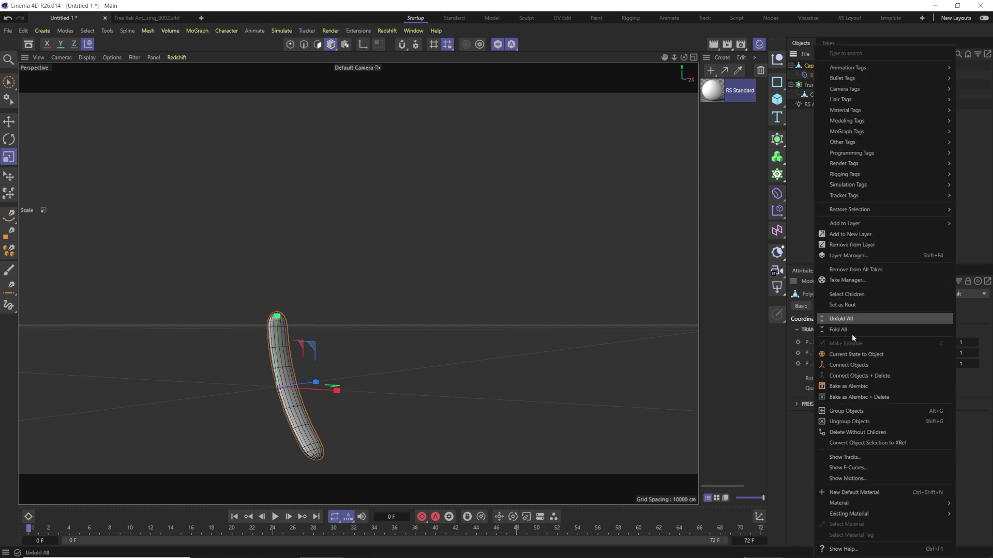
left_click(837, 367)
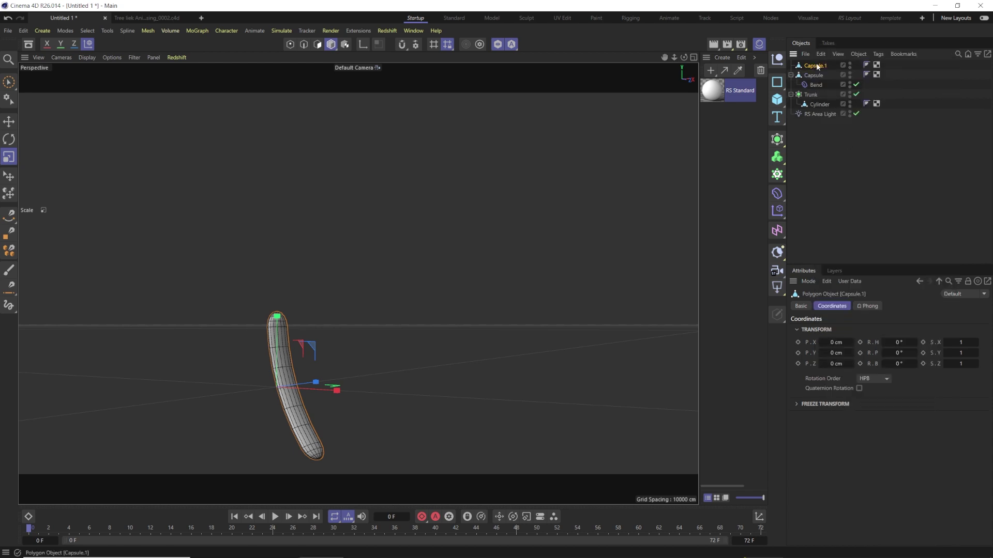
Hide the original Capsule in the editor and renderer, collapse its hierarchy, and move it below the RS Area Light
left_click(808, 75)
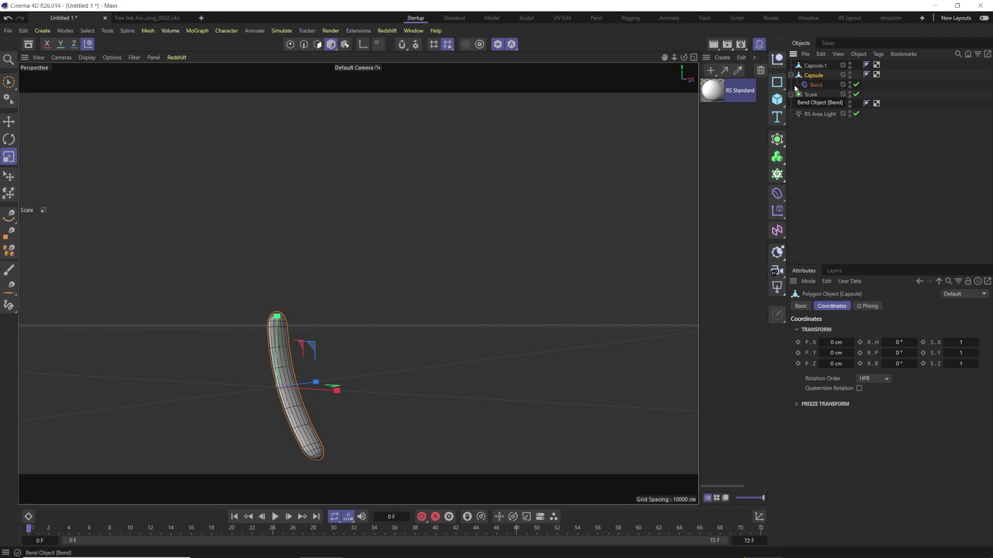
double_click(849, 73)
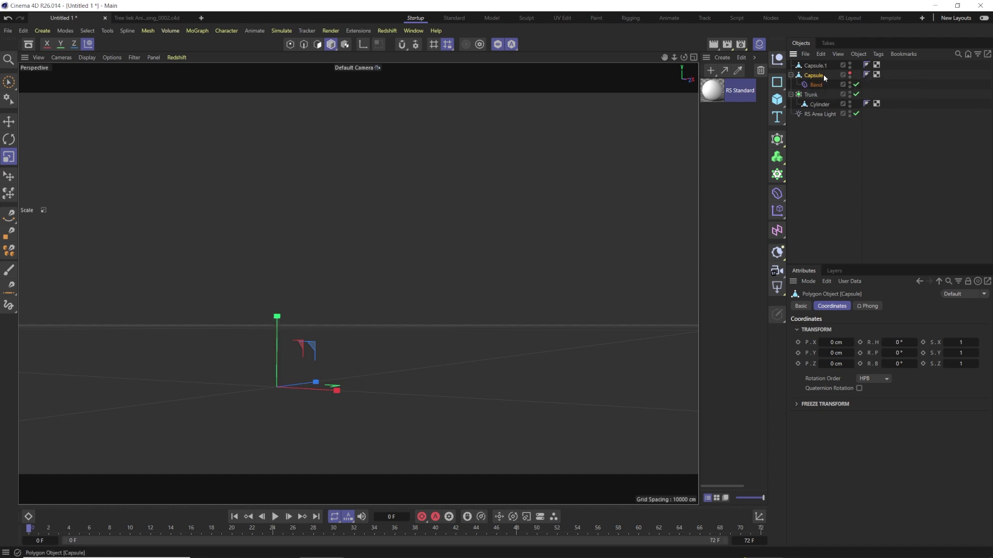
left_click(814, 65)
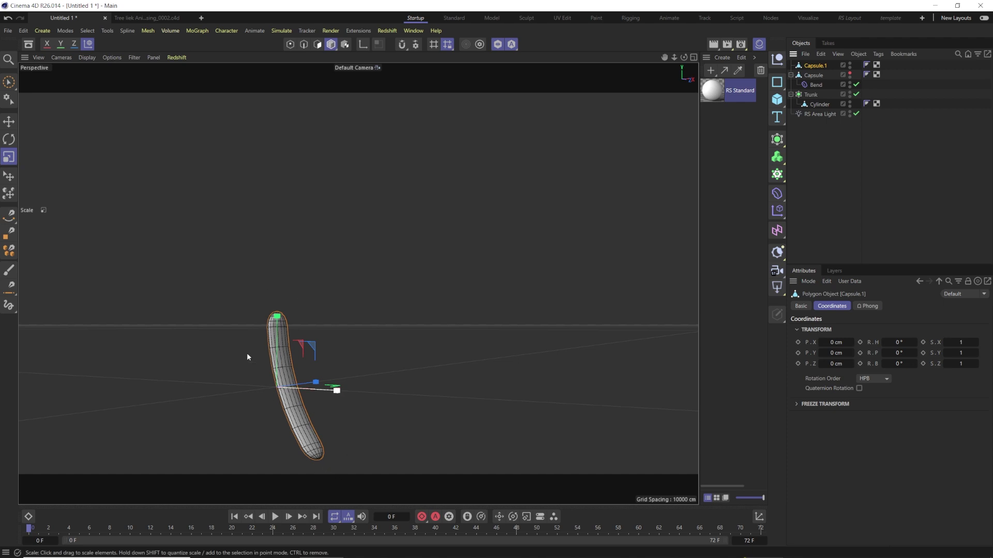
left_click(850, 81)
left_click(850, 78)
left_click(850, 87)
left_click_drag(850, 87, 850, 82)
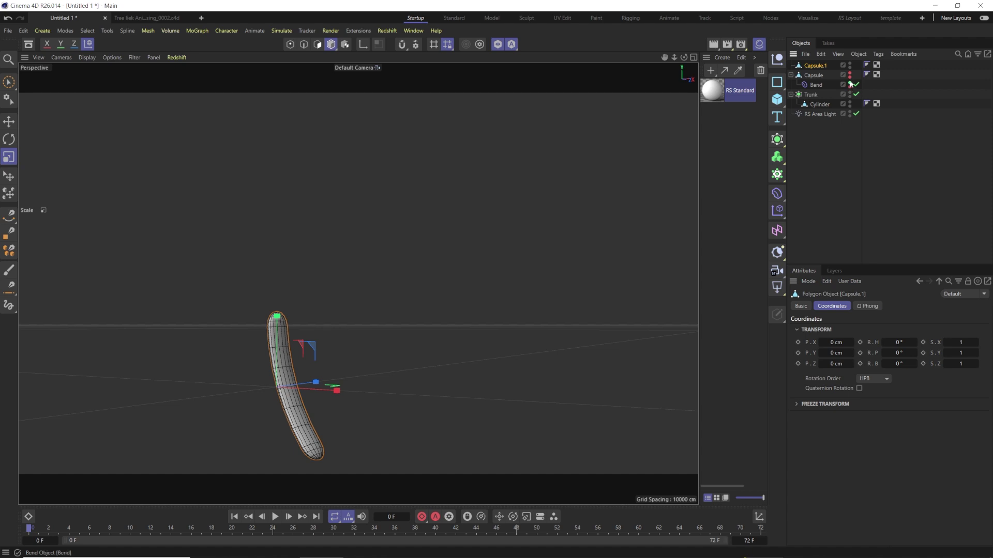
left_click(790, 76)
left_click_drag(805, 76, 834, 155)
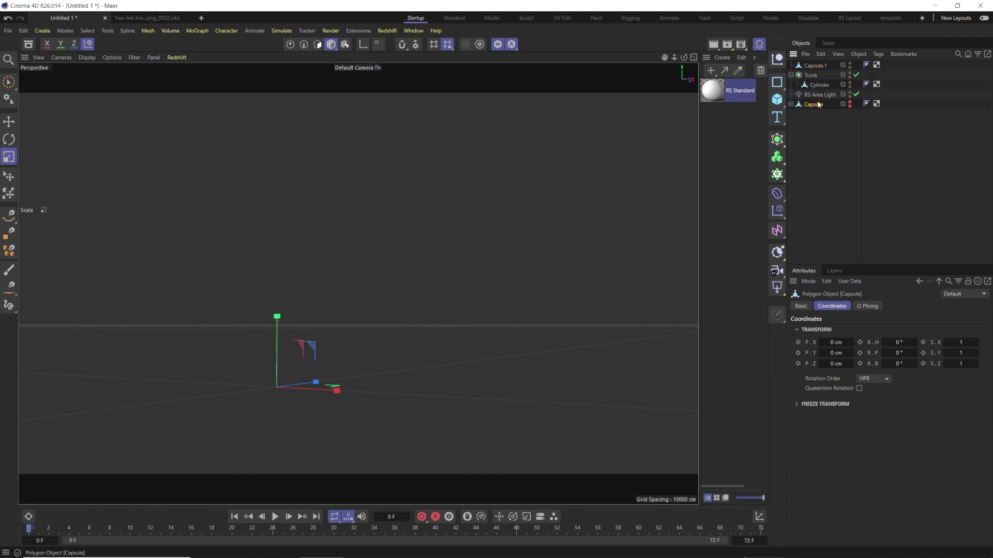
Rename the connected polygon copy of the capsule as Leaf
double_click(819, 66)
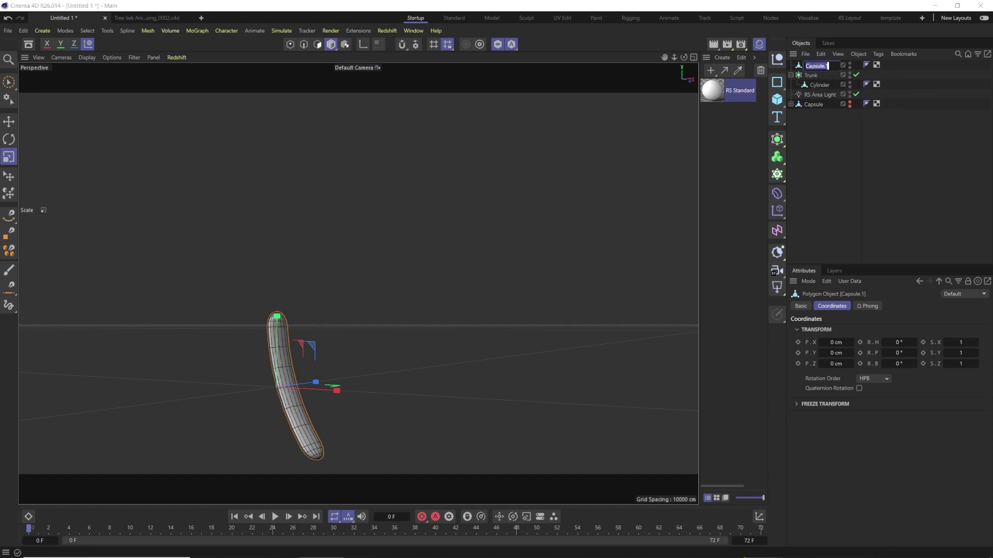
type("LEaf")
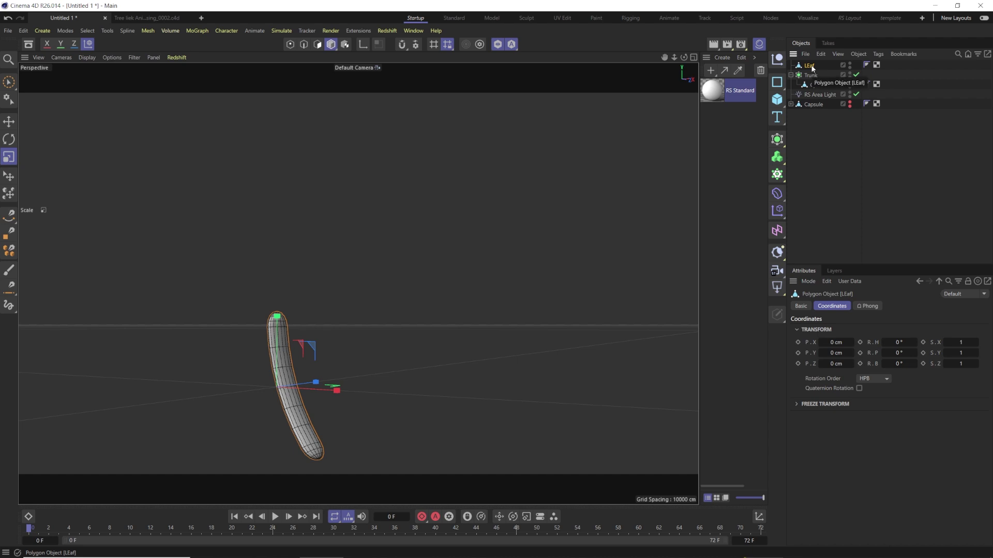
type("Leaf")
key("Return")
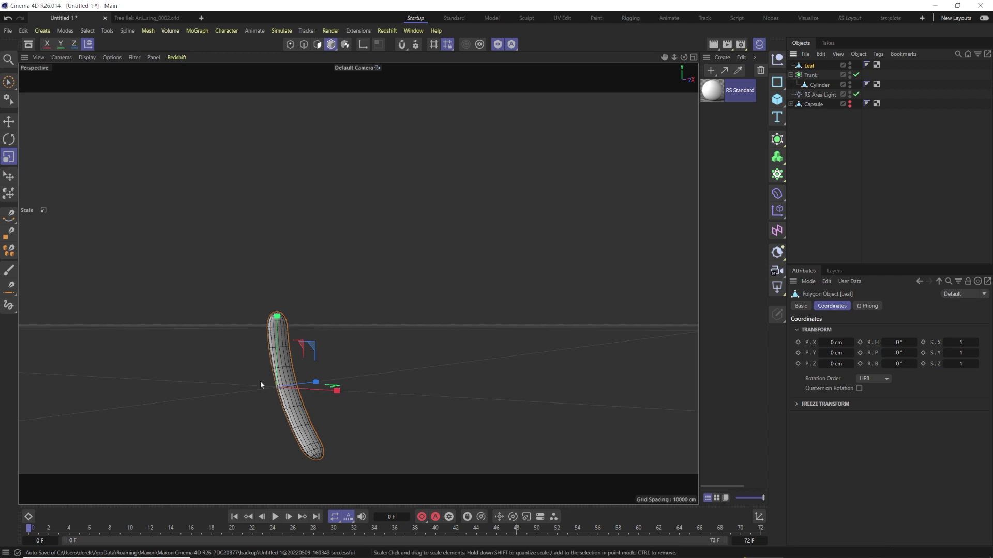
left_click(283, 313)
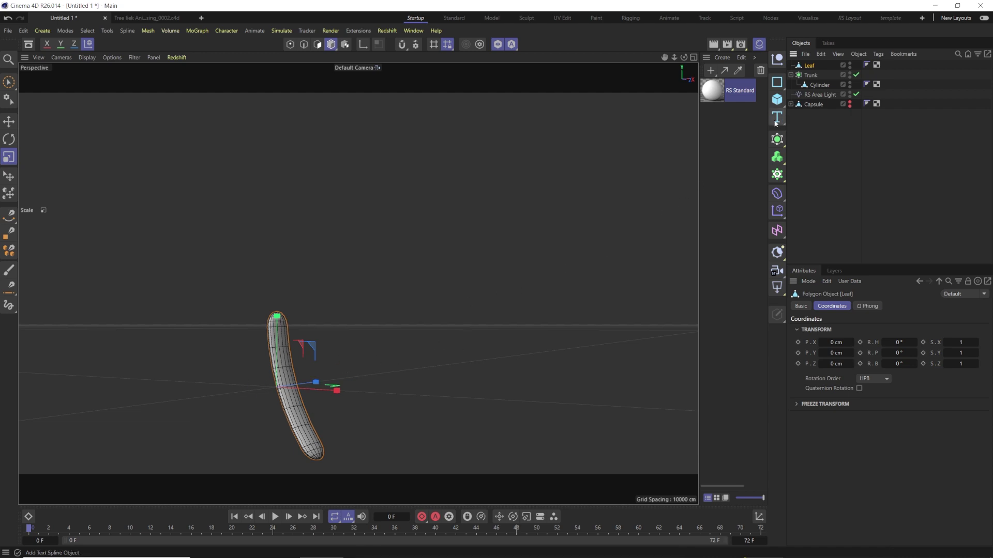
left_click(776, 175)
left_click_drag(809, 75, 813, 67)
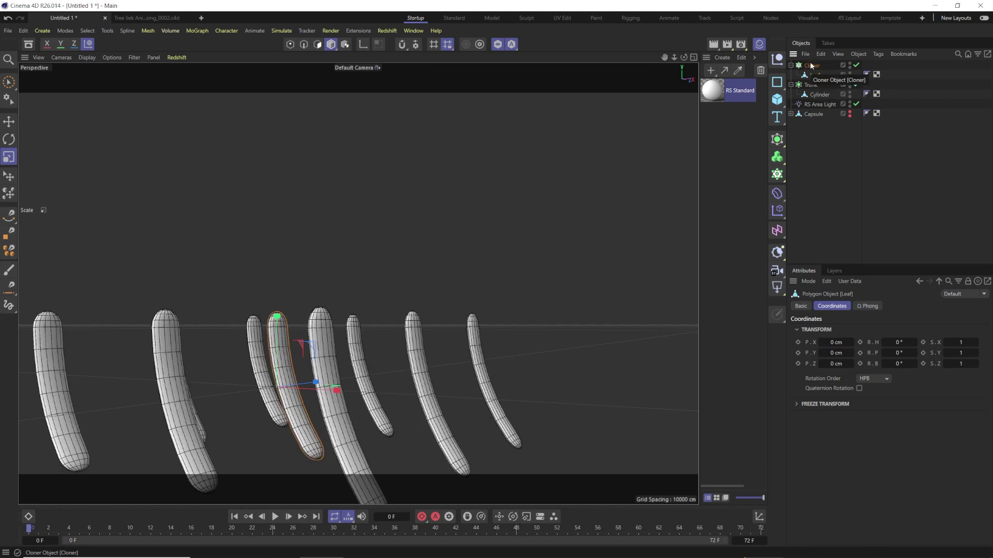
key("ctrl+z")
key("ctrl+z")
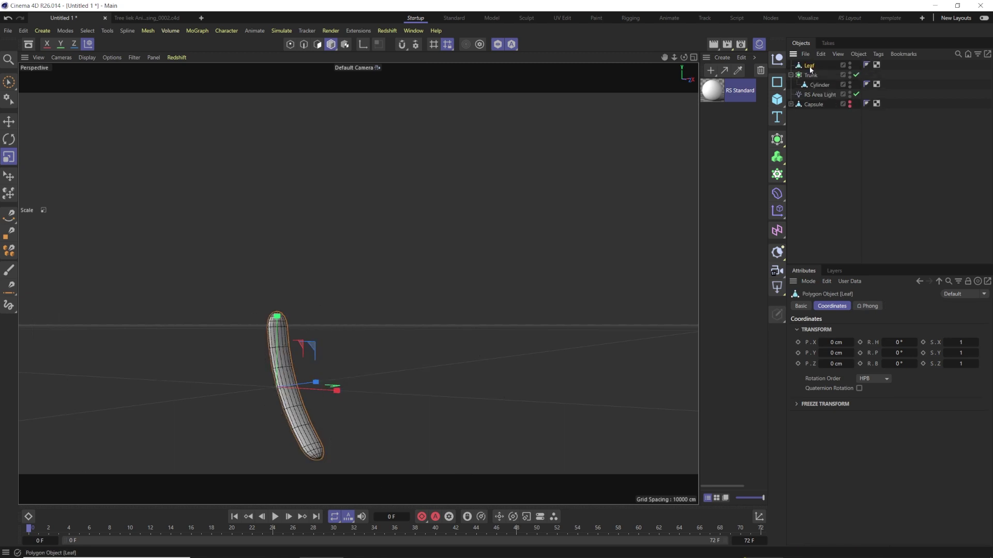
Add a Cloner as the parent of the Leaf and set its mode to Radial
left_click(777, 174, "alt")
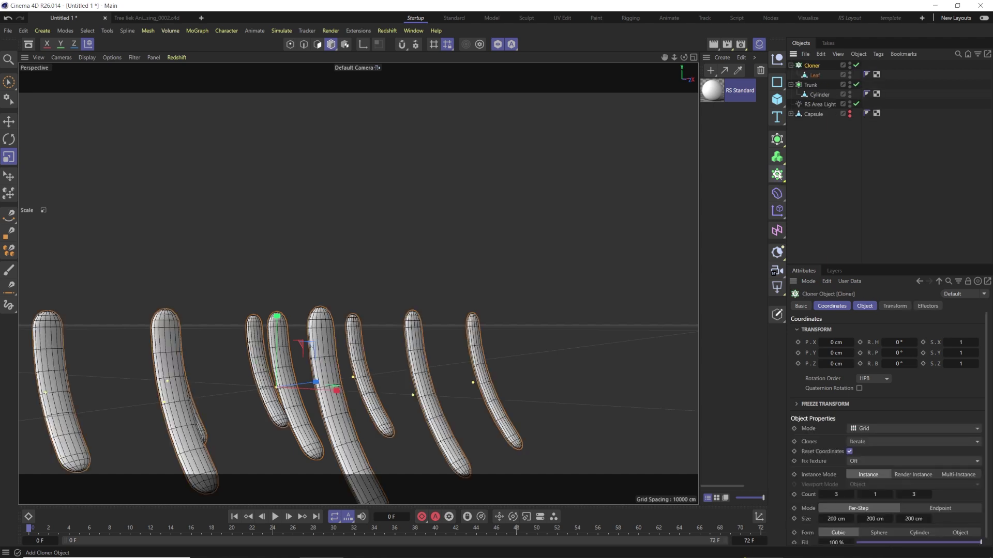
left_click(815, 76)
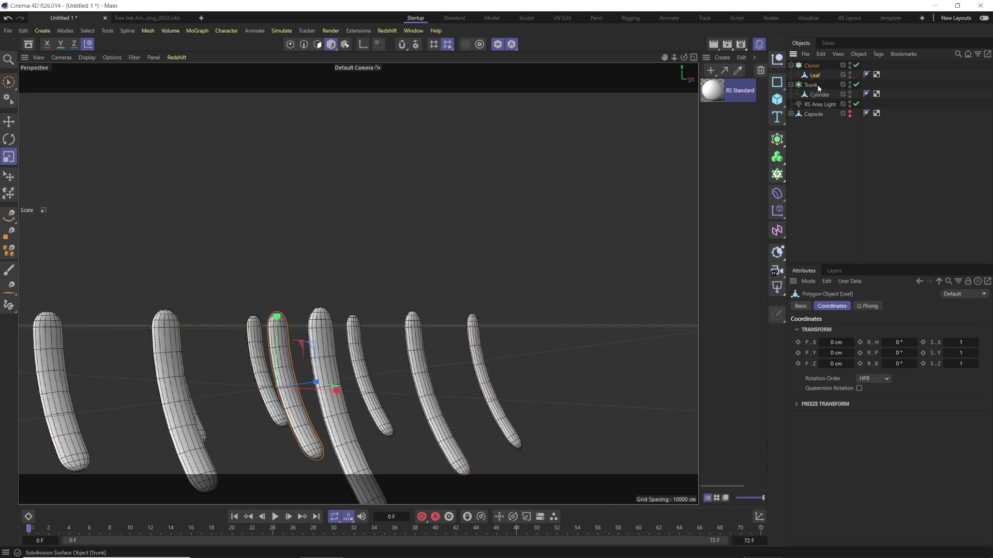
left_click(811, 66)
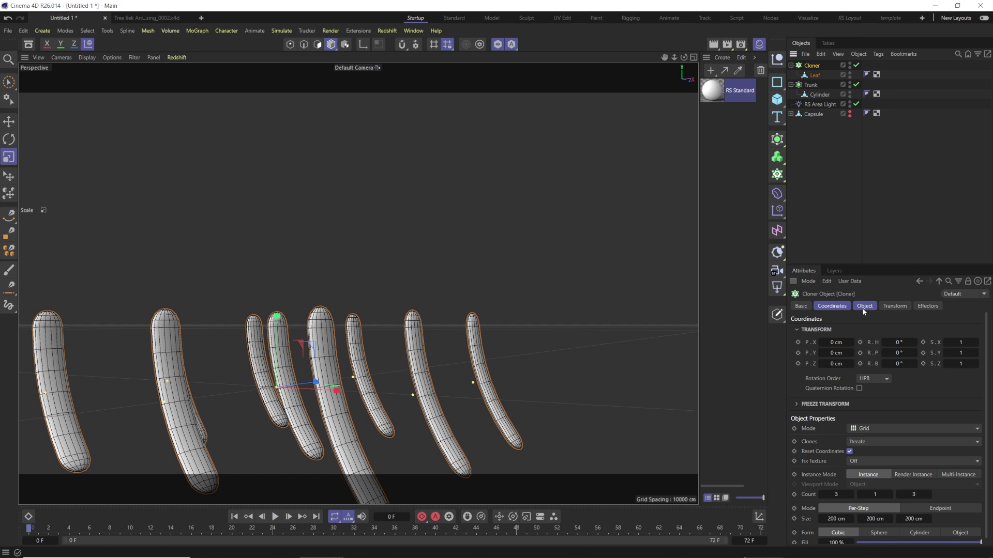
left_click(860, 427)
left_click(827, 427)
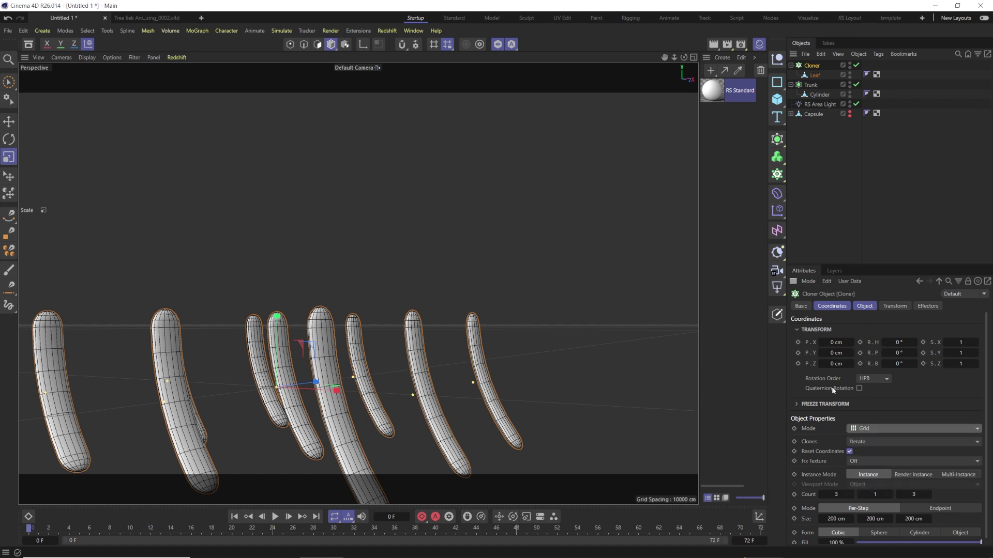
left_click(862, 309)
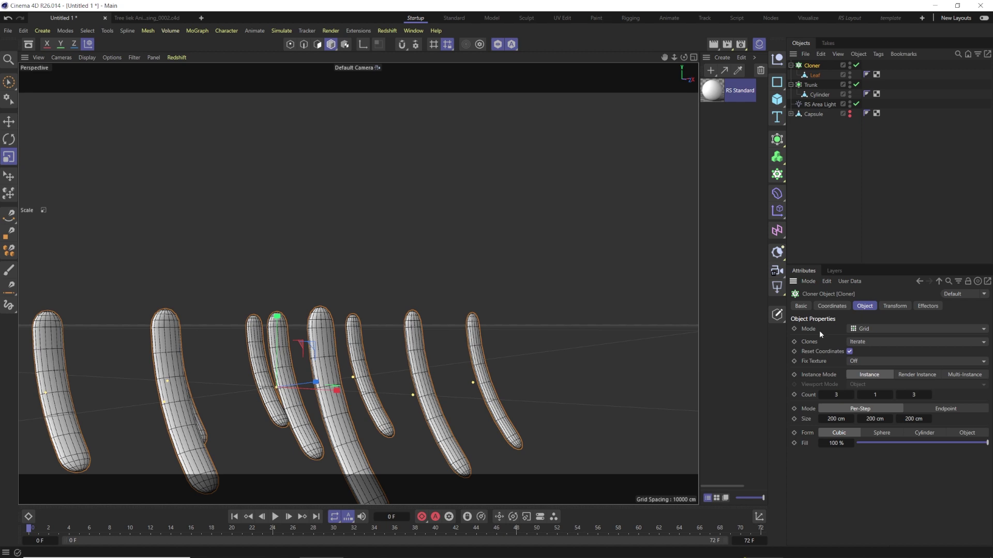
left_click(876, 327)
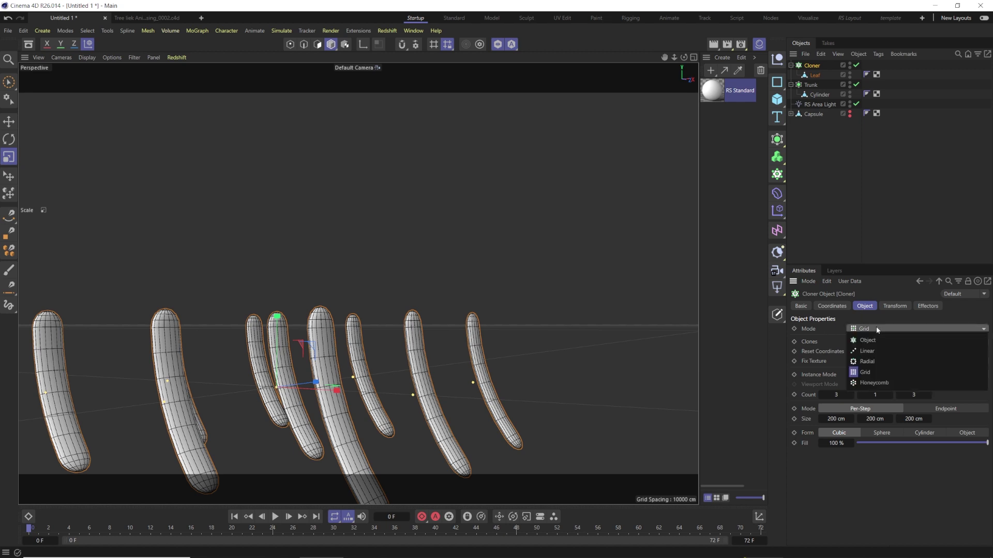
left_click(858, 362)
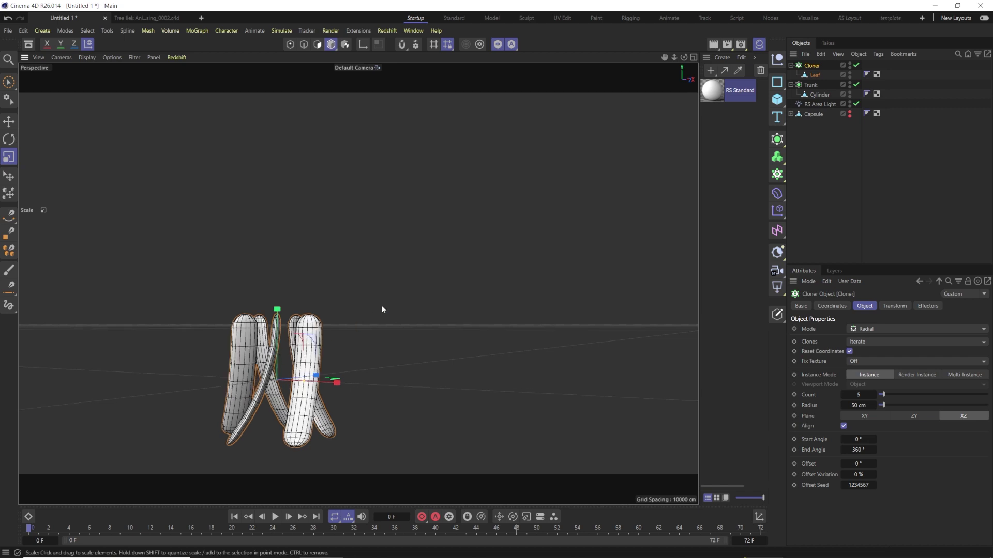
Set the radial Cloner's radius to 100 cm and its clone count to 25
key("h")
left_click_drag(392, 276, 429, 282, "alt")
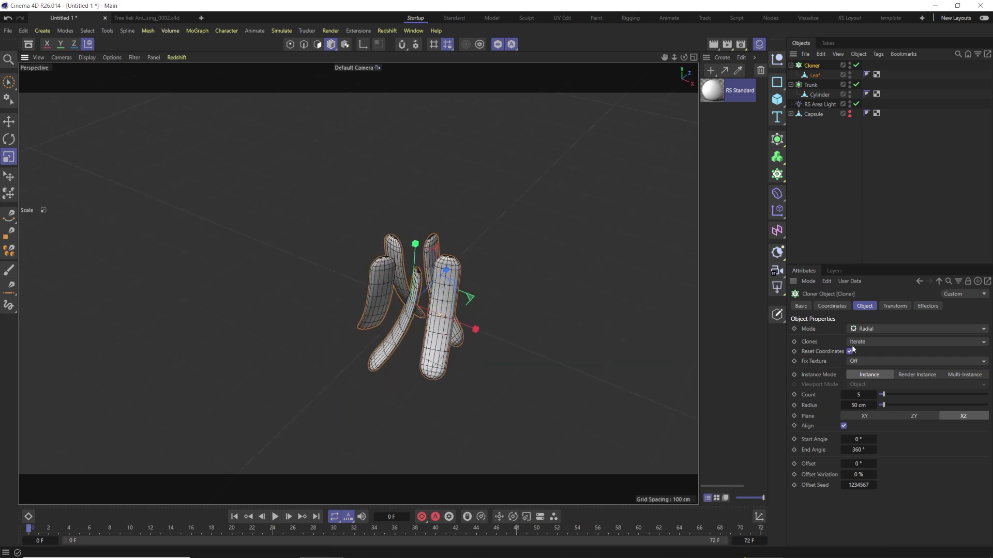
mouse_move(881, 404)
left_mouse_down()
mouse_move(903, 405)
mouse_move(893, 405)
left_mouse_up()
double_click(867, 405)
type("100")
key("Return")
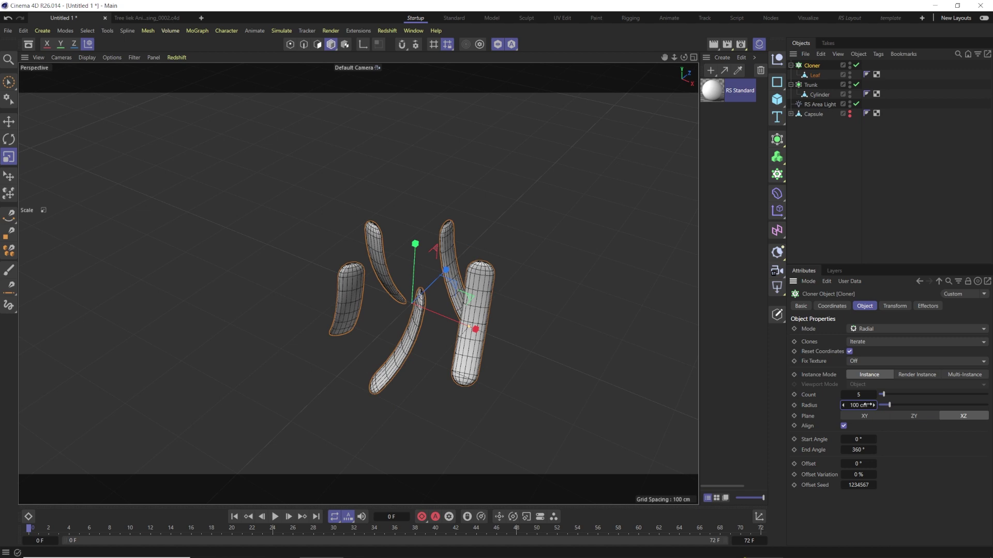
left_click_drag(884, 395, 907, 394)
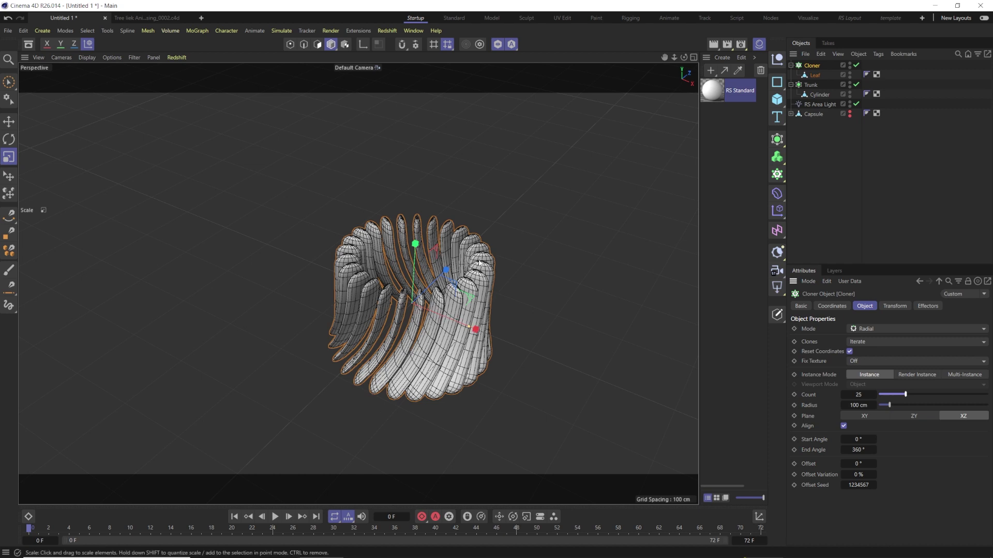
Rotate the clones to a heading of 90° in the Cloner's transform so the leaves flare outward
left_click(896, 306)
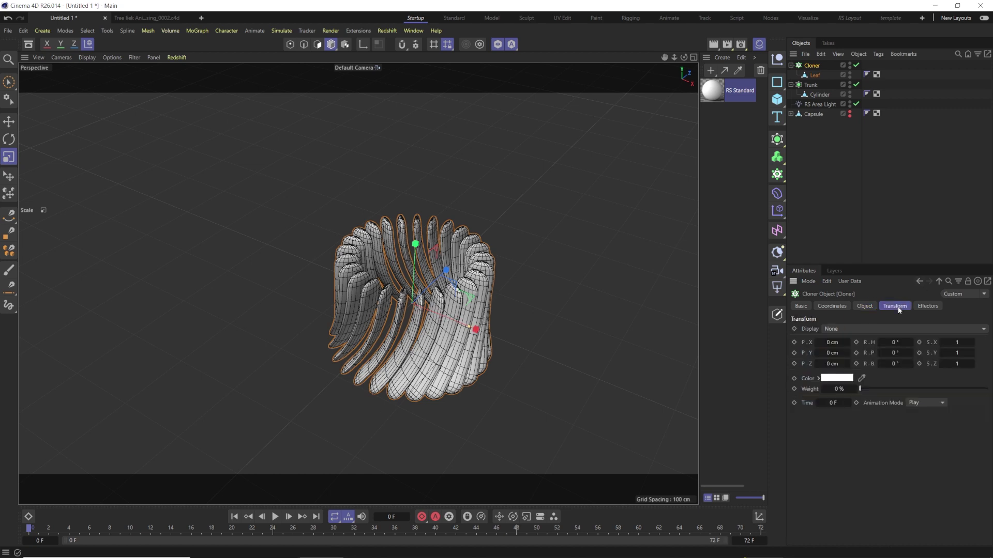
left_click_drag(891, 345, 921, 345)
left_click(899, 343)
type("90")
key("Return")
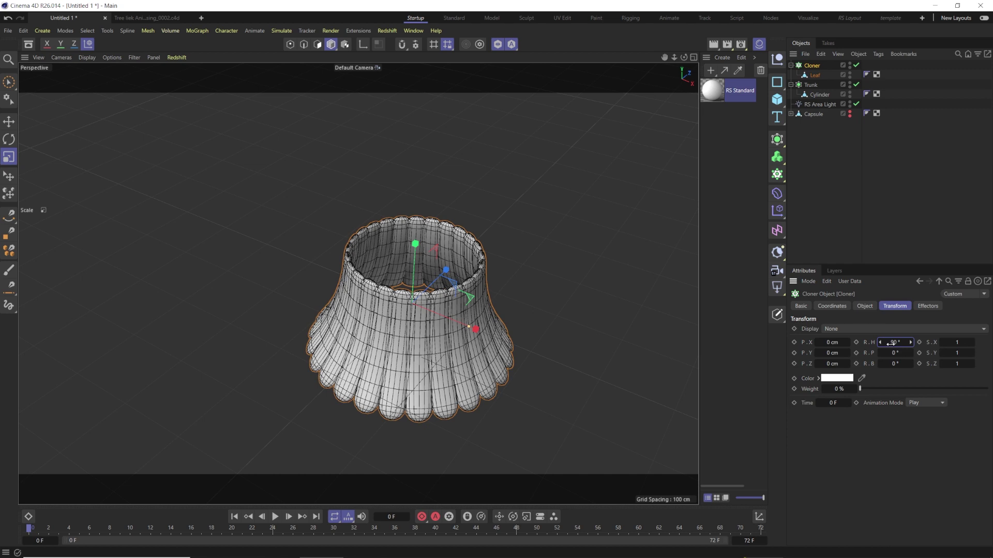
Set the clones' bank rotation to -3° in the Cloner's transform so the leaves tilt slightly outward
left_click_drag(405, 374, 312, 276, "alt")
left_click_drag(543, 303, 518, 287, "alt")
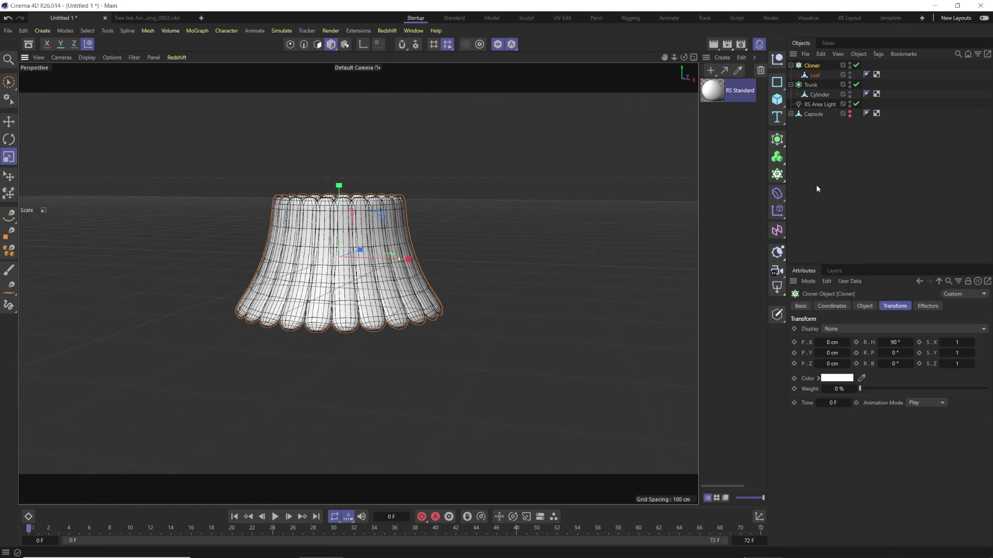
mouse_move(897, 363)
left_mouse_down()
mouse_move(908, 363)
mouse_move(895, 364)
left_mouse_up()
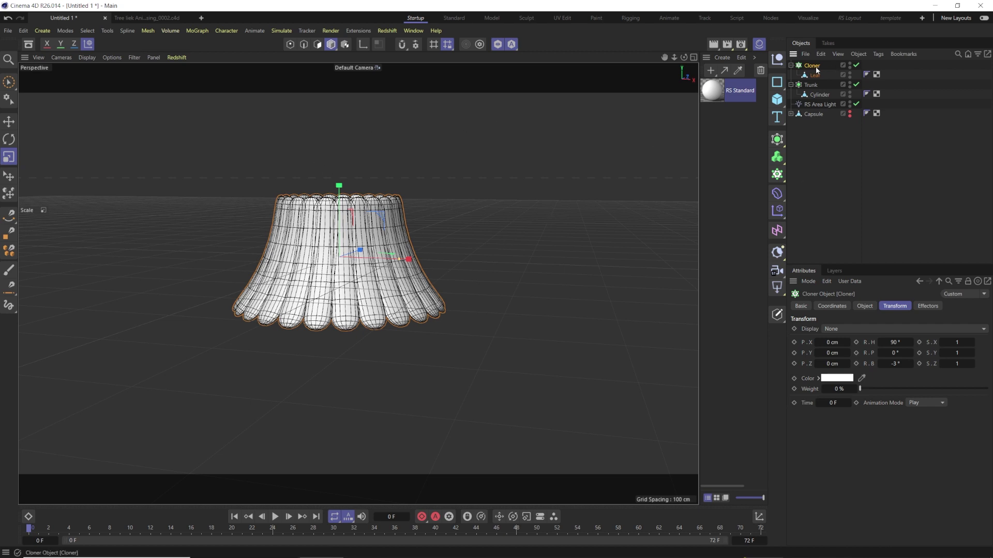
Add a Random effector to the leaf Cloner, turn off solo view and hide the trunk's Cylinder
left_click(197, 31)
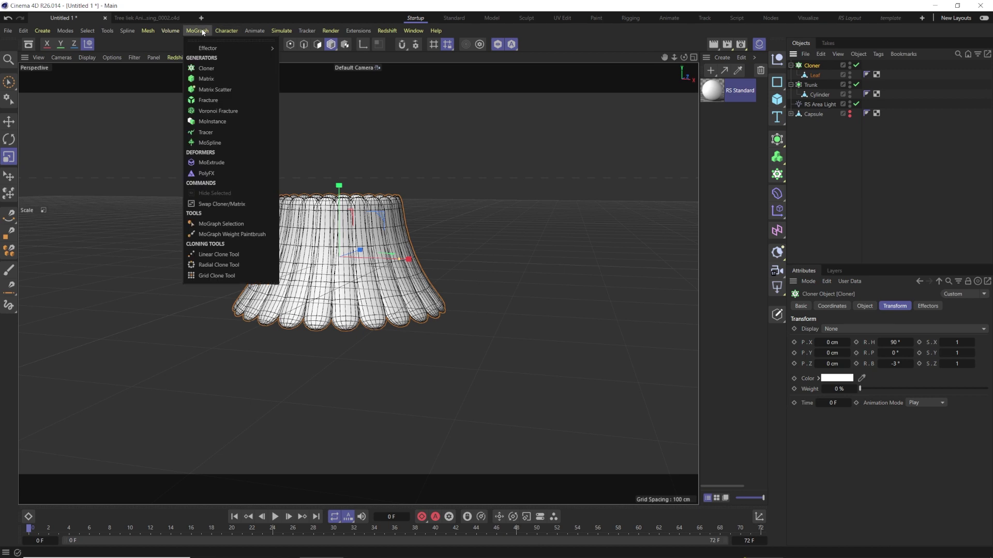
mouse_move(205, 50)
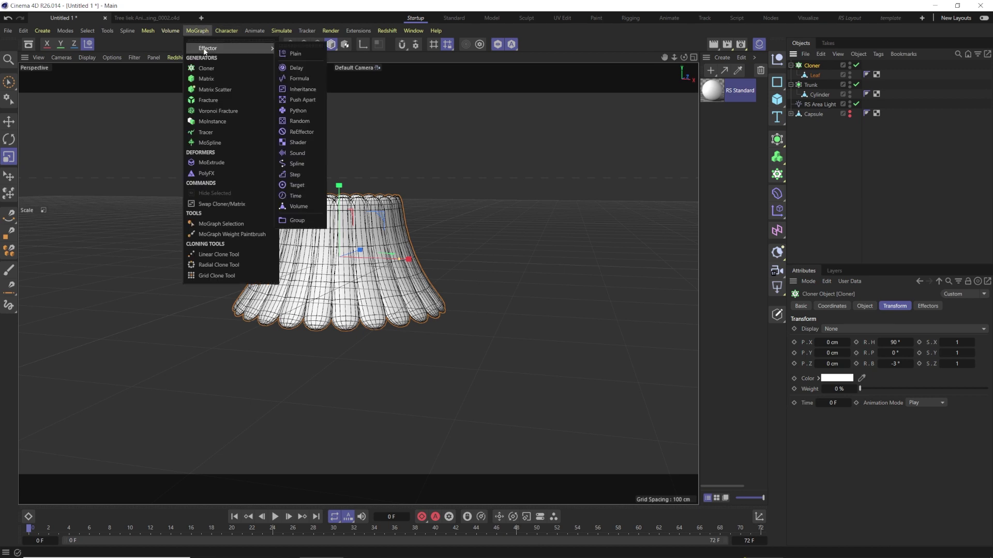
left_click(298, 121)
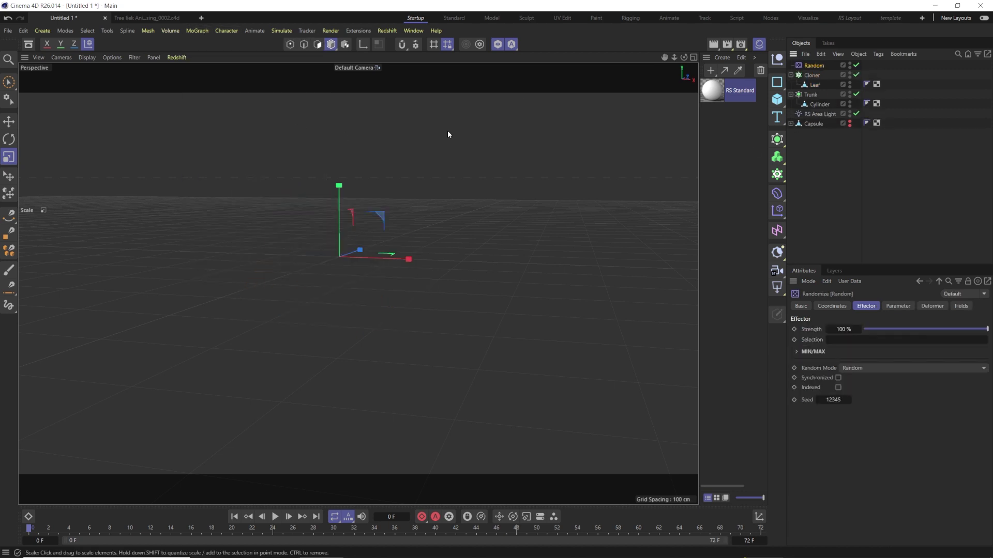
left_click(498, 45)
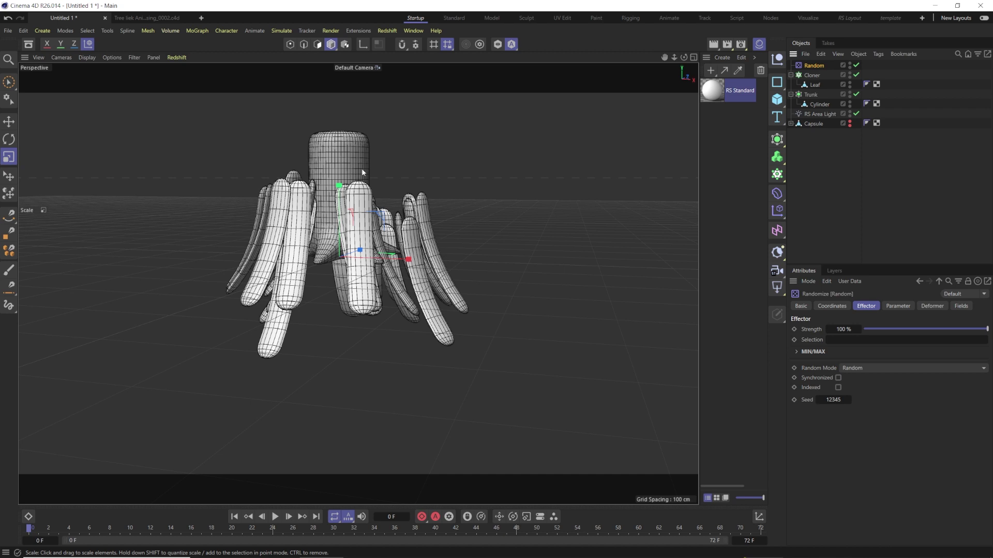
left_click(850, 102)
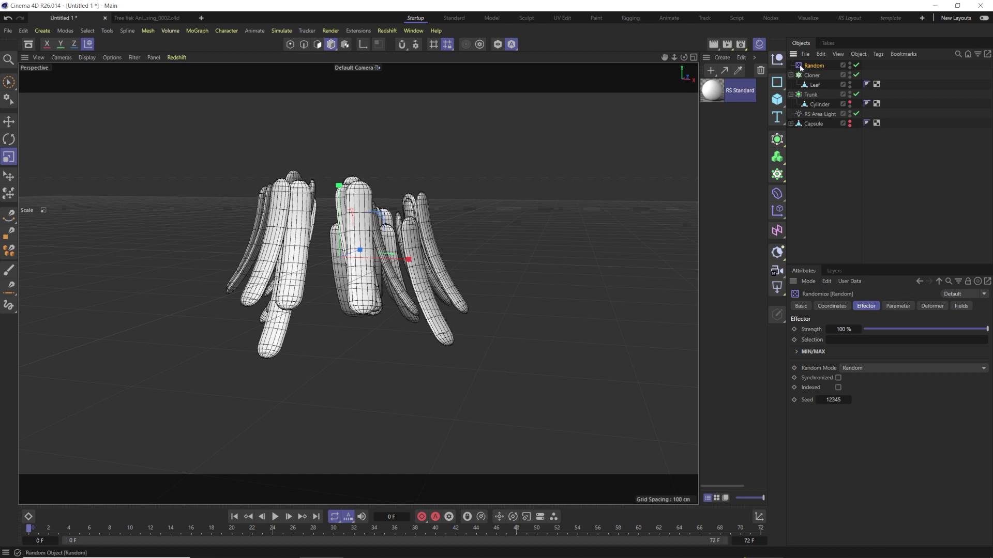
Set the Random effector's position variation to 5 cm on X, Y and Z
left_click(891, 307)
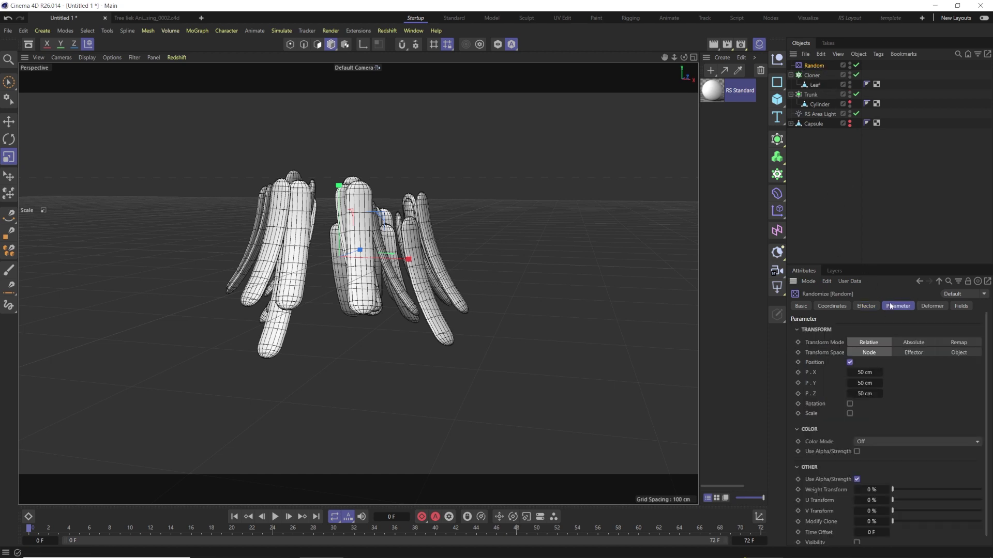
double_click(864, 372)
type("5")
key("Tab")
type("5")
key("Tab")
type("5")
key("Return")
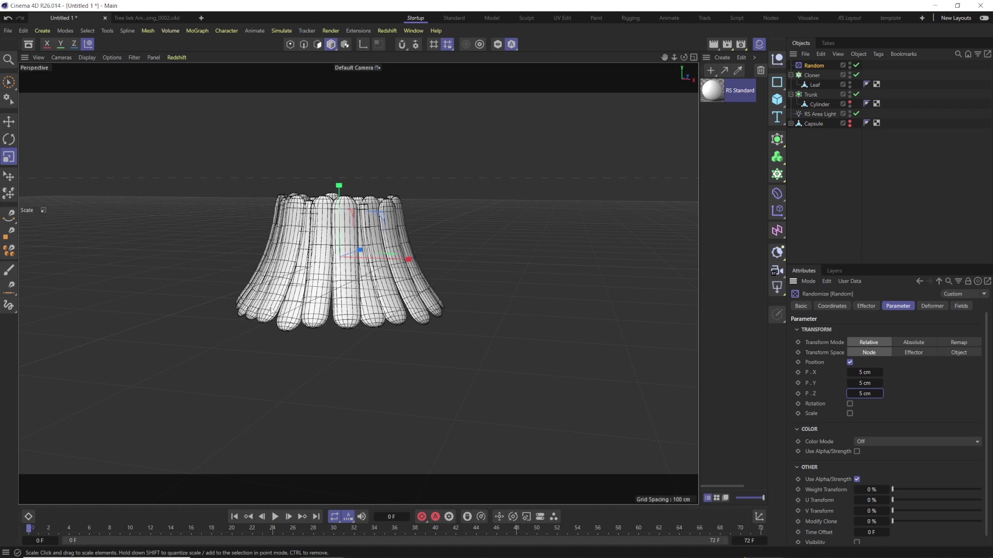
Enable the Random effector's rotation with 3° heading and 3° bank, and set its Y position variation to 8 cm
left_click(850, 404)
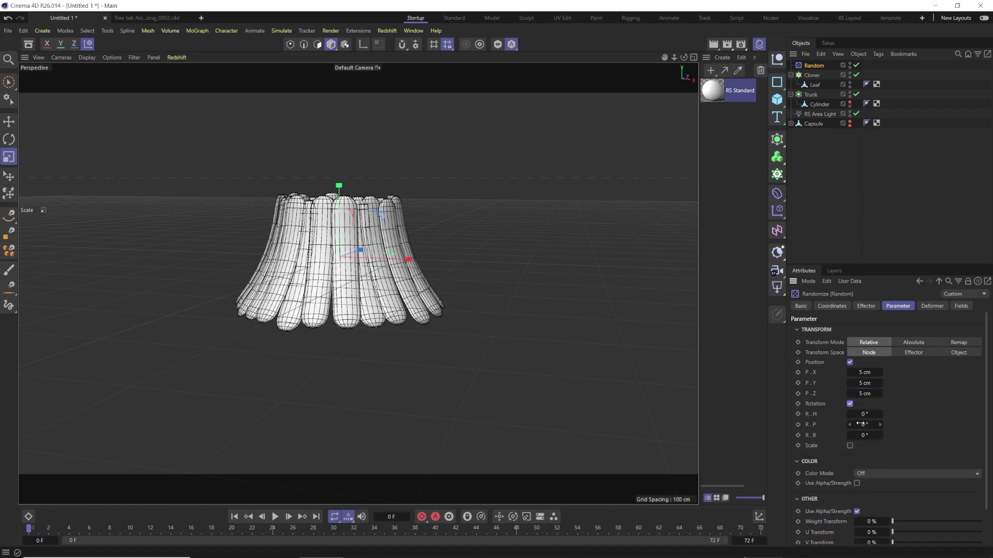
mouse_move(864, 414)
left_mouse_down()
mouse_move(867, 436)
mouse_move(862, 414)
mouse_move(880, 425)
left_mouse_up()
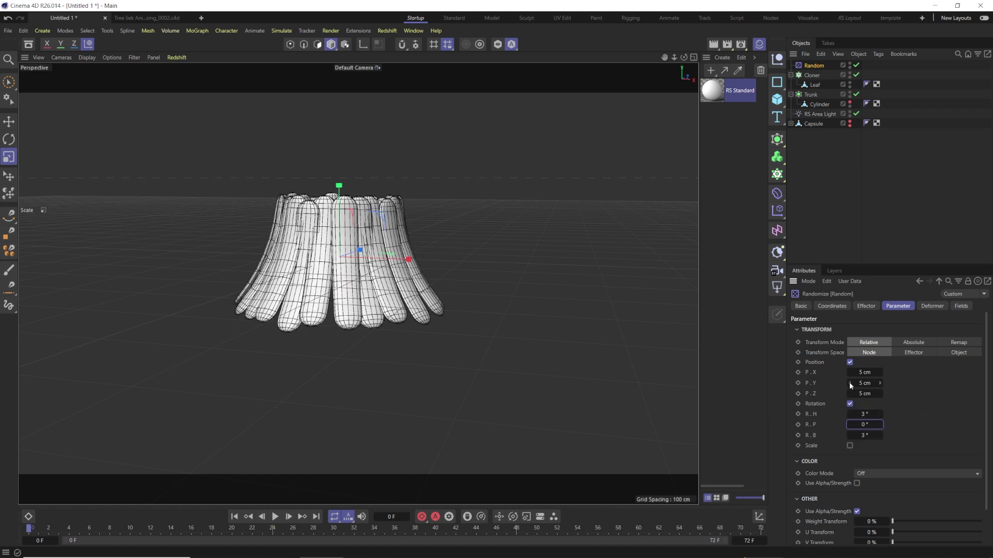
left_click_drag(864, 382, 867, 383)
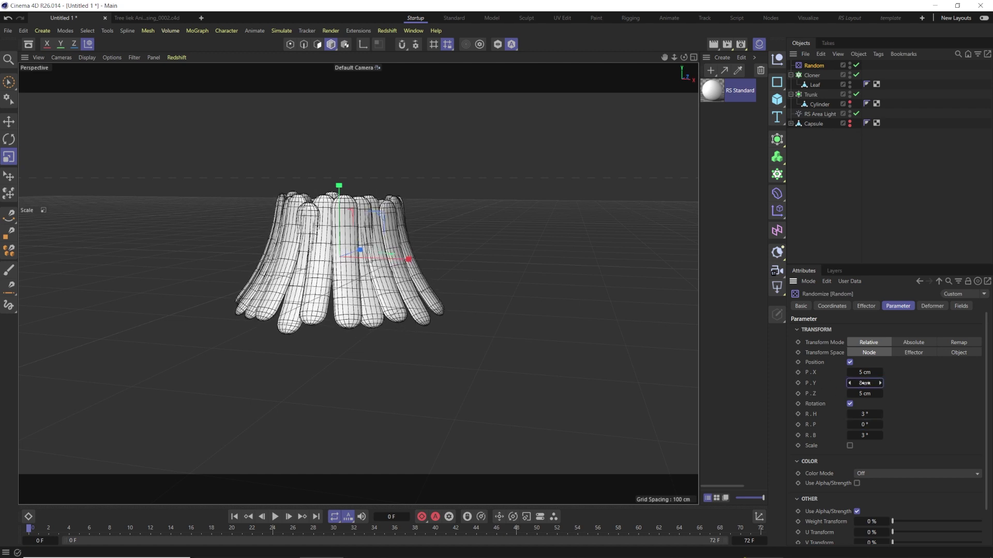
left_click(865, 383)
key("Return")
left_click_drag(389, 302, 414, 287, "alt")
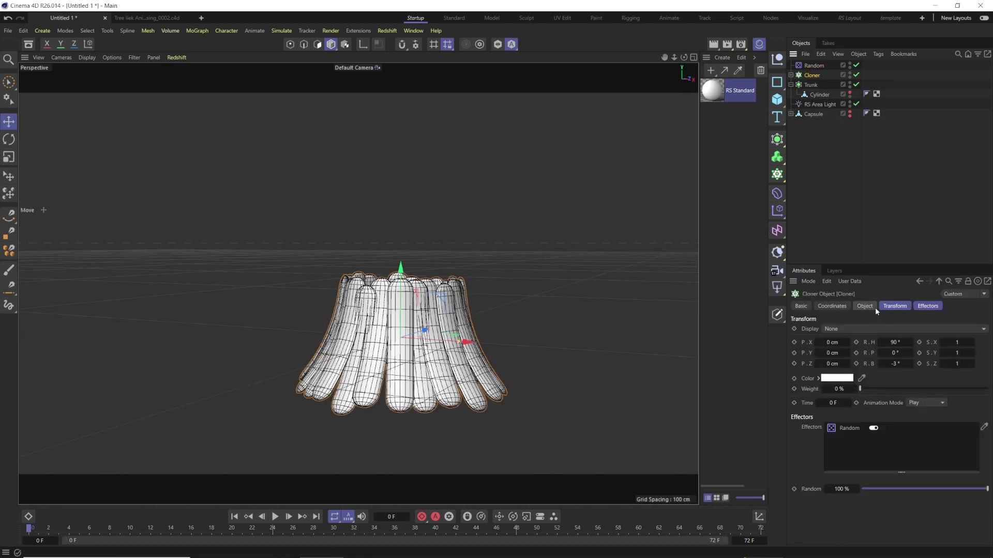
Set the leaf Cloner's count to 30
left_click(873, 307)
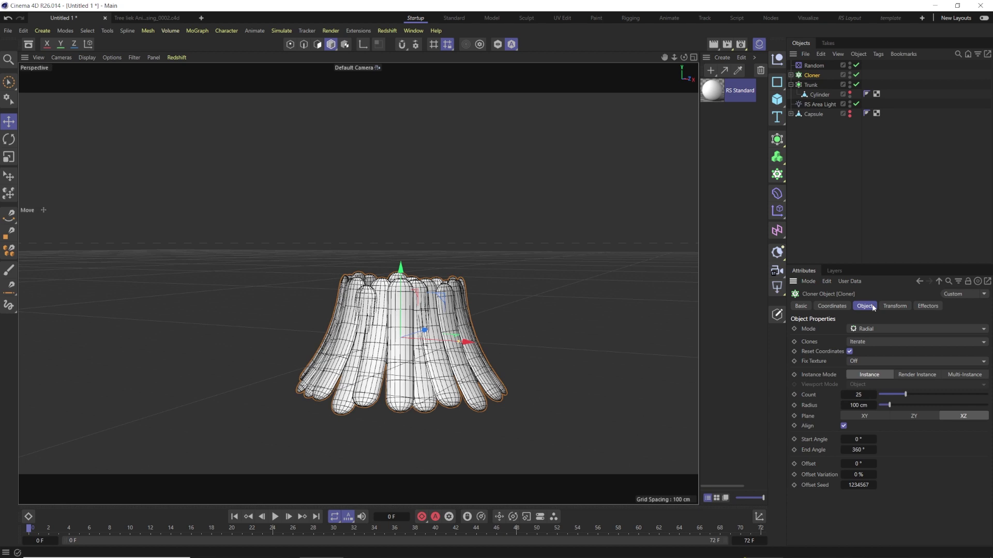
left_click(865, 394)
type("30")
key("Return")
left_click_drag(385, 364, 334, 362, "alt")
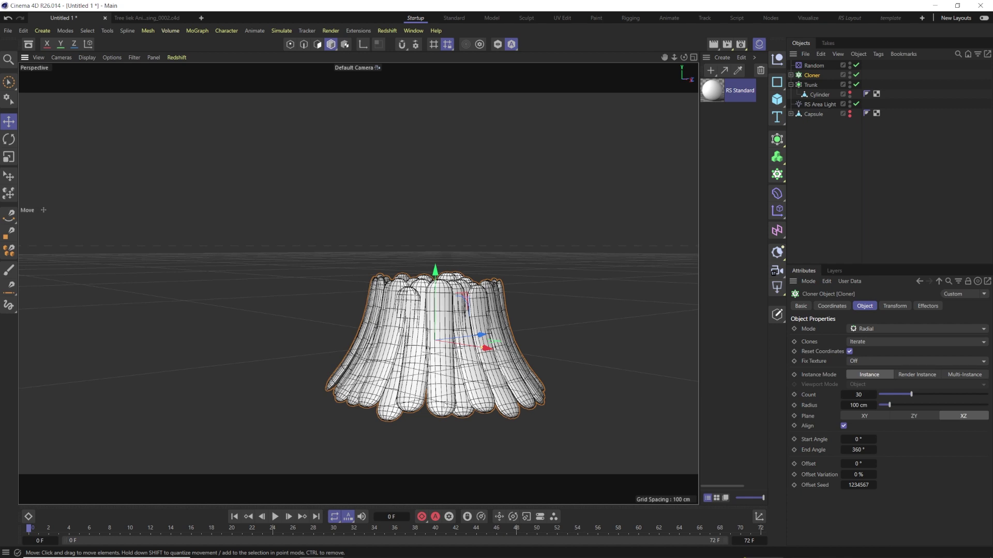
Set the Random effector's X position variation to 8 cm
left_click(814, 65)
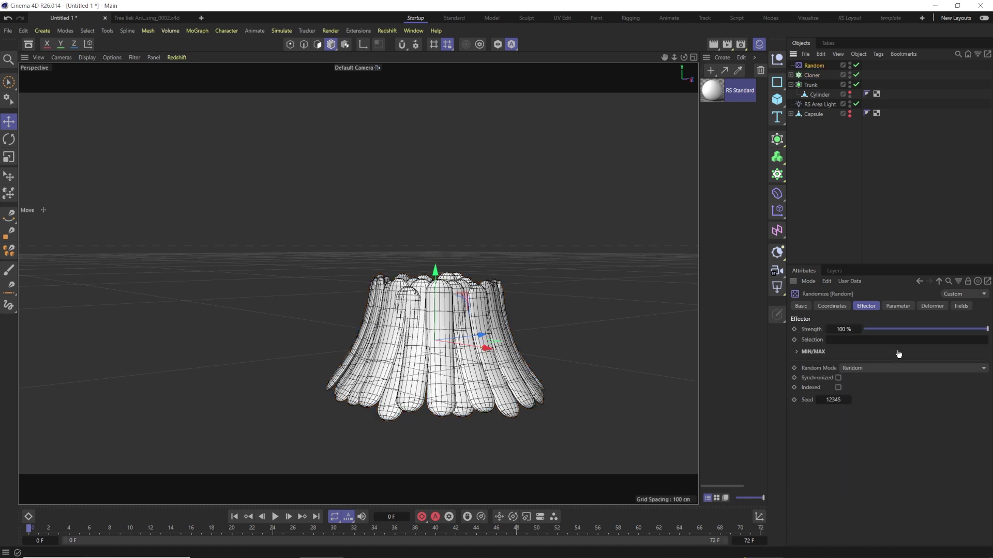
left_click(890, 306)
left_click_drag(867, 394, 858, 372)
key("ctrl+z")
key("ctrl+z")
type("8")
key("Return")
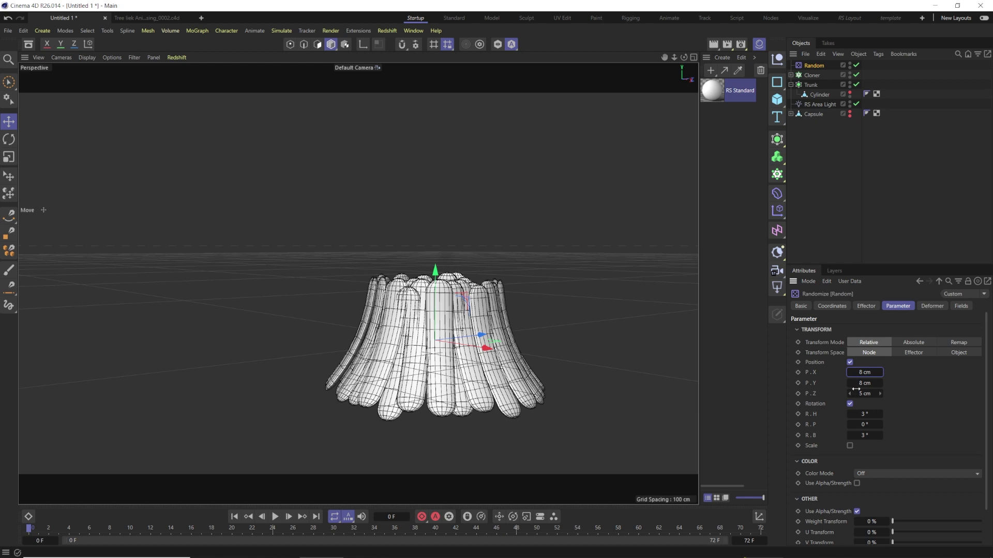
Set the Random effector's Z position variation to 8 cm
double_click(862, 393)
type("7")
key("Return")
double_click(864, 394)
type("8")
key("Return")
Duplicate the leaf Cloner upward as a second foliage tier and rotate the copy around its vertical axis
mouse_move(373, 385)
left_mouse_down("alt")
mouse_move(543, 367)
mouse_move(485, 370)
mouse_move(504, 374)
left_mouse_up("alt")
mouse_move(428, 345)
left_mouse_down("alt")
mouse_move(463, 383)
mouse_move(532, 388)
mouse_move(426, 385)
mouse_move(373, 263)
left_mouse_up("alt")
left_click(373, 264)
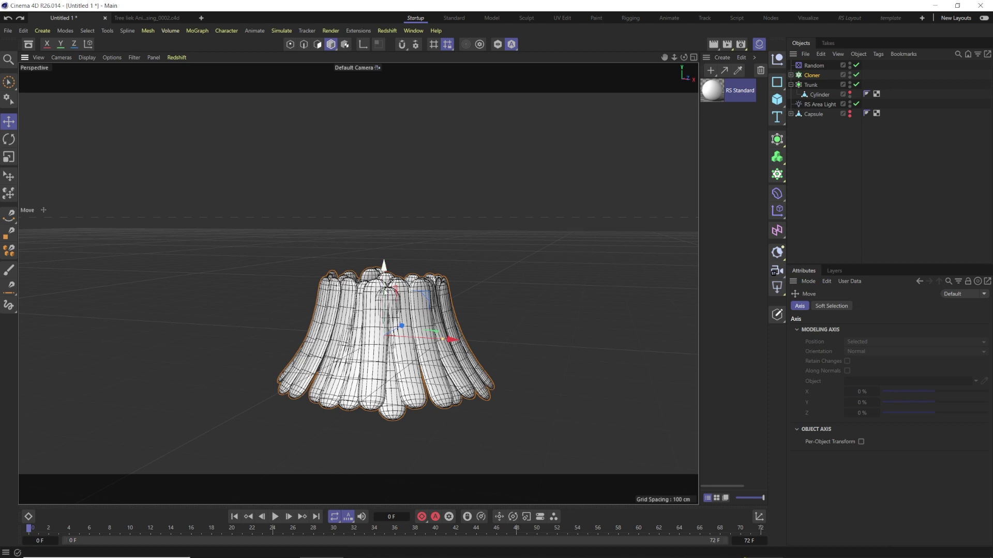
mouse_move(385, 311)
left_mouse_down("ctrl")
mouse_move(388, 249)
mouse_move(388, 260)
left_mouse_up("ctrl")
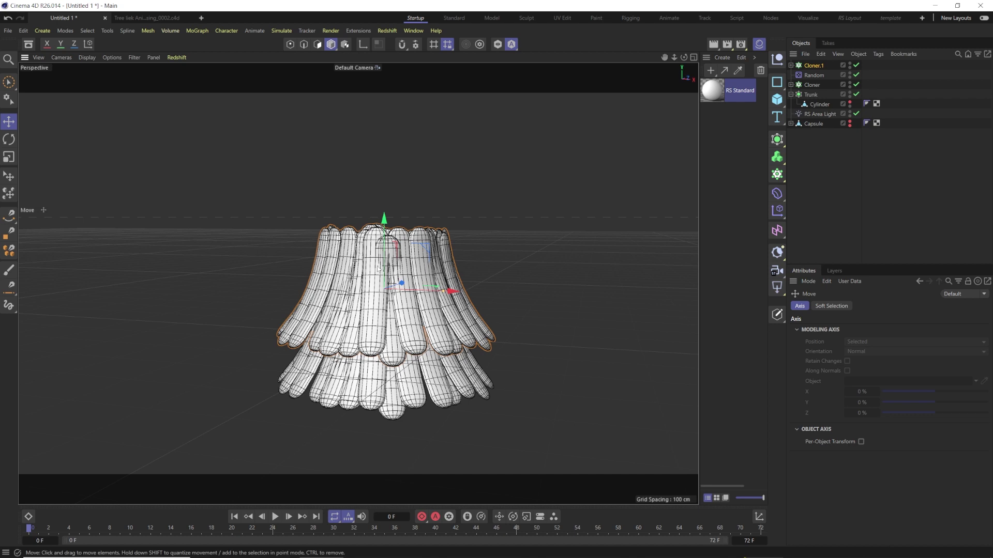
key("r")
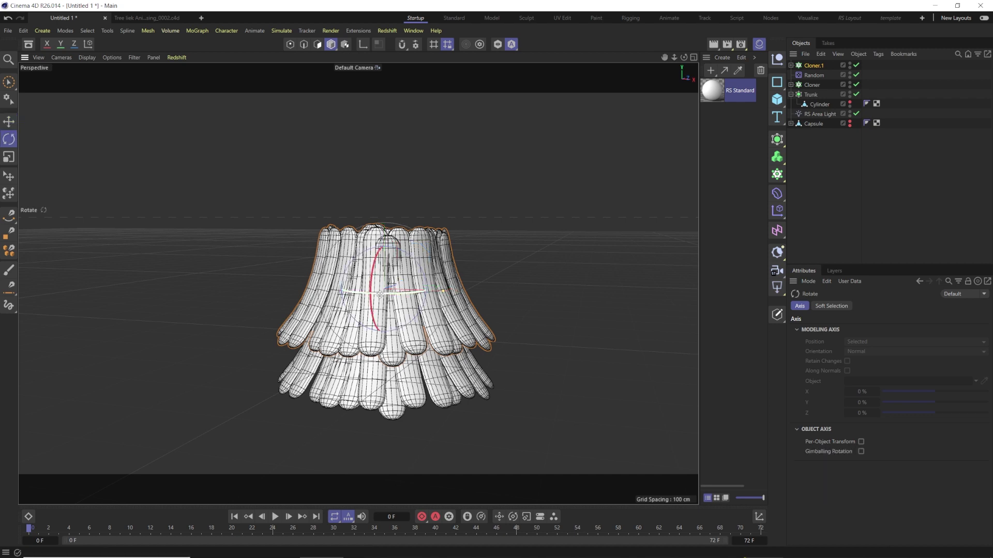
left_click_drag(380, 294, 468, 290)
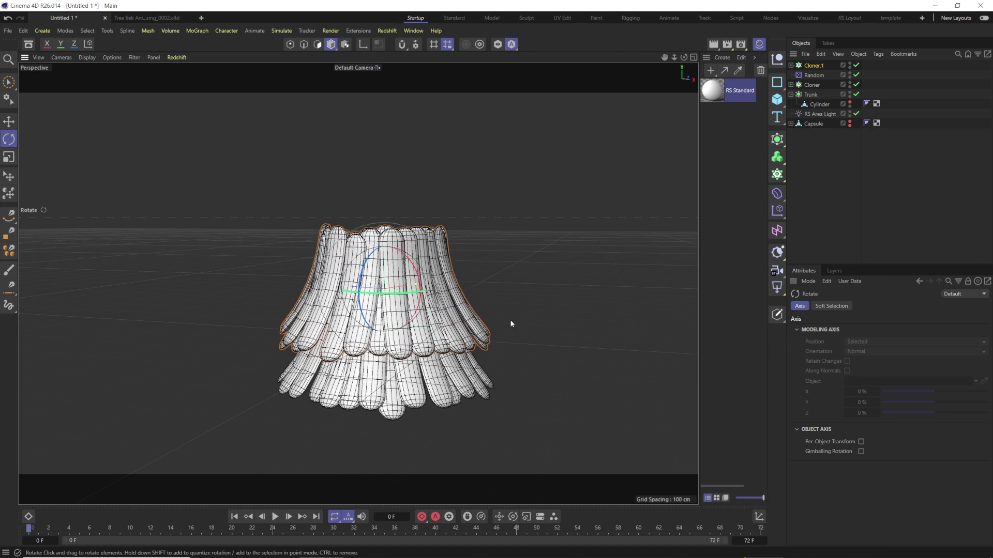
Scale the second foliage tier down slightly and raise it so it overlaps the top of the lower tier
key("t")
left_click_drag(565, 176, 533, 181)
key("e")
left_click_drag(388, 251, 392, 240)
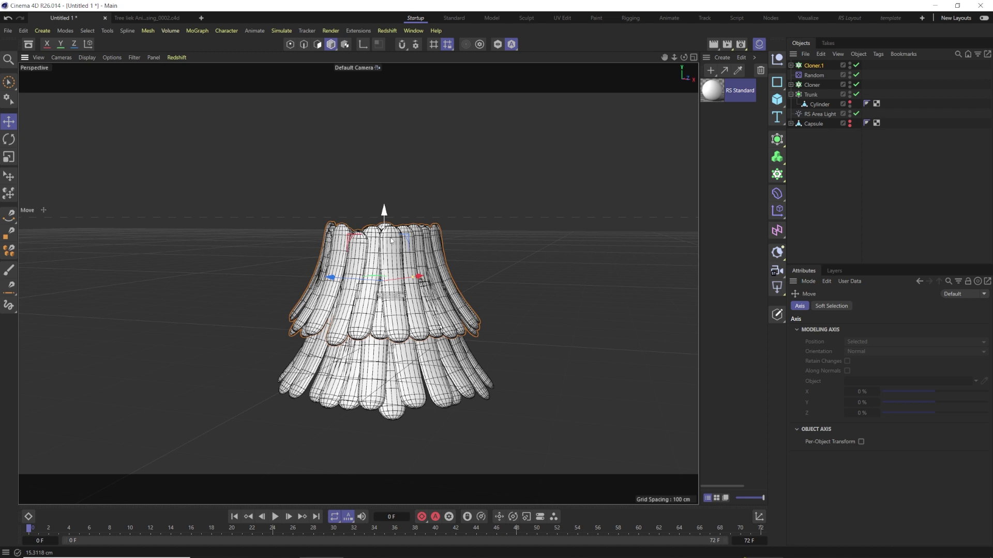
left_click_drag(467, 345, 461, 341, "alt")
left_click_drag(434, 257, 434, 248)
left_click_drag(341, 330, 527, 355, "alt")
Duplicate the second foliage tier upward as a third tier and scale the copy down slightly
left_click_drag(384, 243, 387, 184)
key("t")
left_click_drag(549, 159, 557, 205)
key("r")
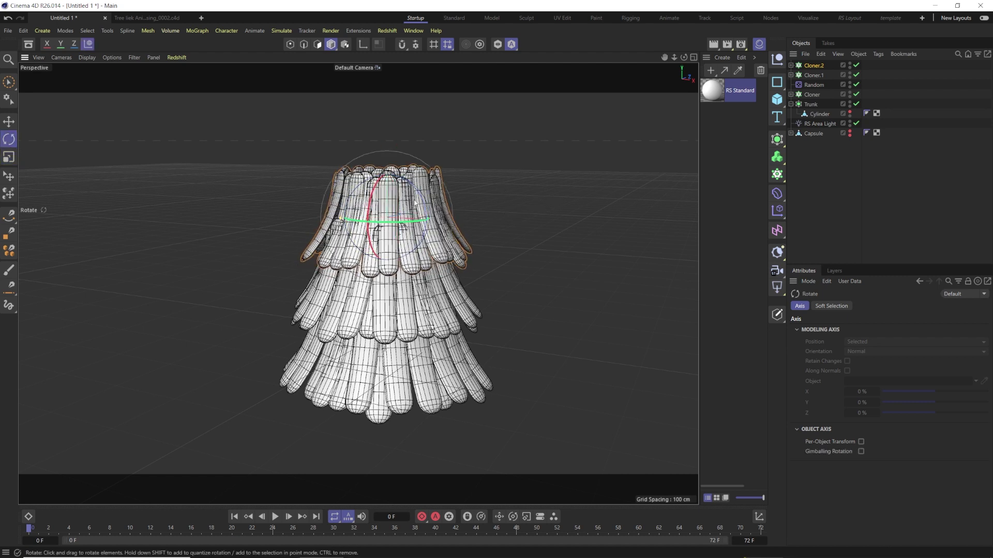
key("e")
left_click_drag(389, 200, 383, 272)
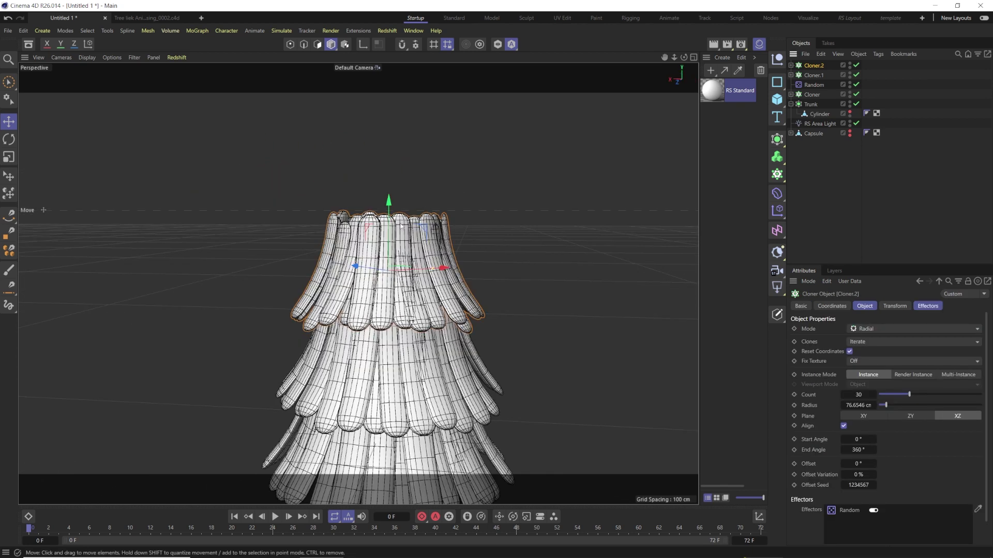
Duplicate the third foliage tier upward as a fourth tier and tilt its leaves further outward with the clones' bank rotation
left_click_drag(388, 240, 386, 176, "ctrl")
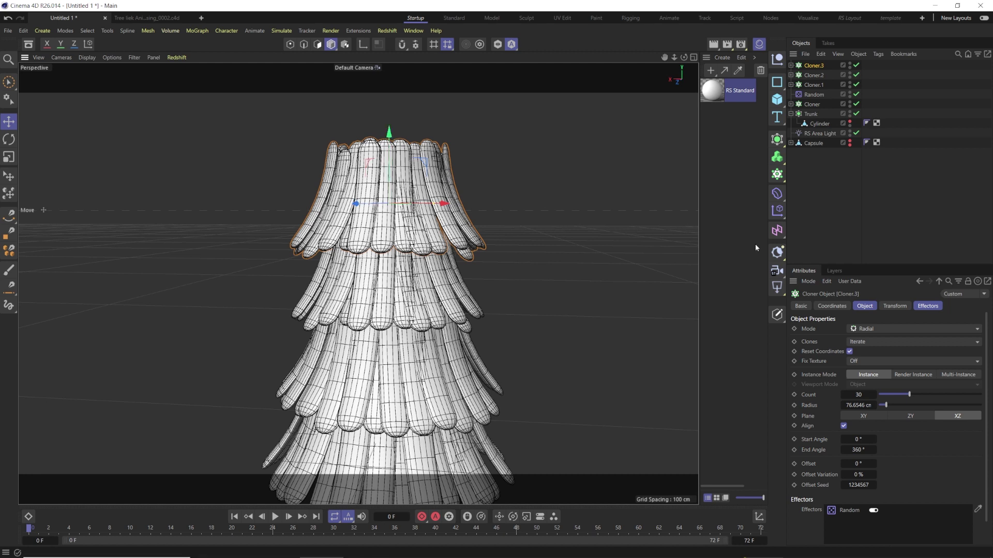
left_click(895, 306)
left_click_drag(893, 363, 888, 364)
Set the fourth tier's radius to 42 cm and its clone bank rotation to -10°, adjusting its height above the third tier
left_click(864, 306)
left_click_drag(884, 406, 884, 407)
left_click_drag(389, 178, 389, 167)
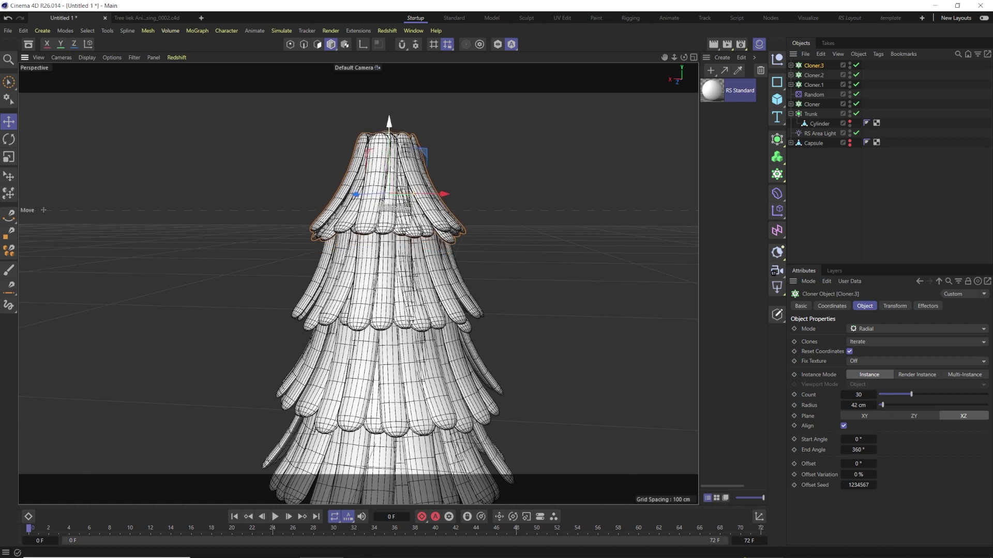
left_click(894, 307)
left_click_drag(903, 365, 903, 365)
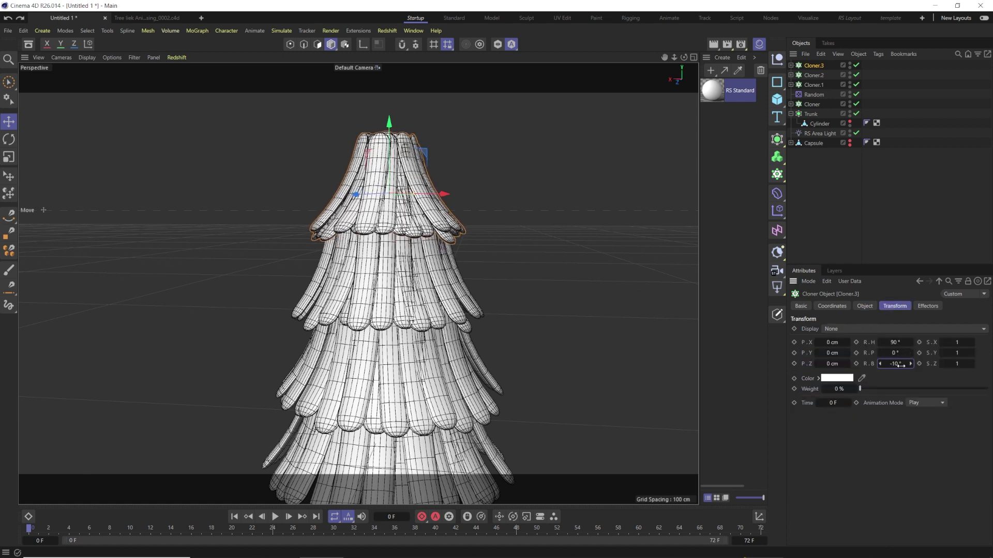
left_click_drag(388, 167, 389, 166)
Set the third tier's radius to 69 cm and its clone bank rotation to -14°, raising the tier slightly
left_click(409, 288)
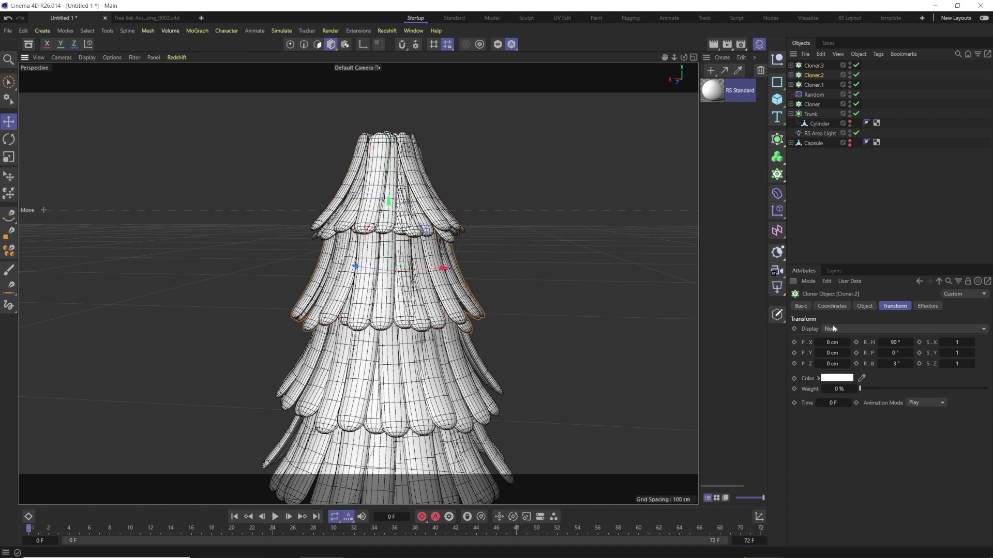
left_click(863, 306)
left_click_drag(888, 405, 887, 407)
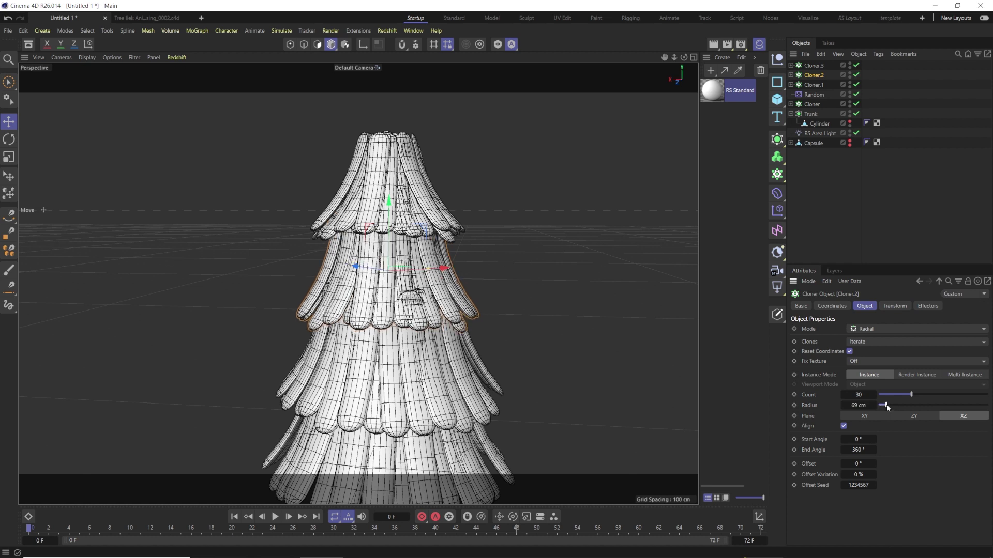
left_click(895, 306)
left_click_drag(898, 364, 884, 365)
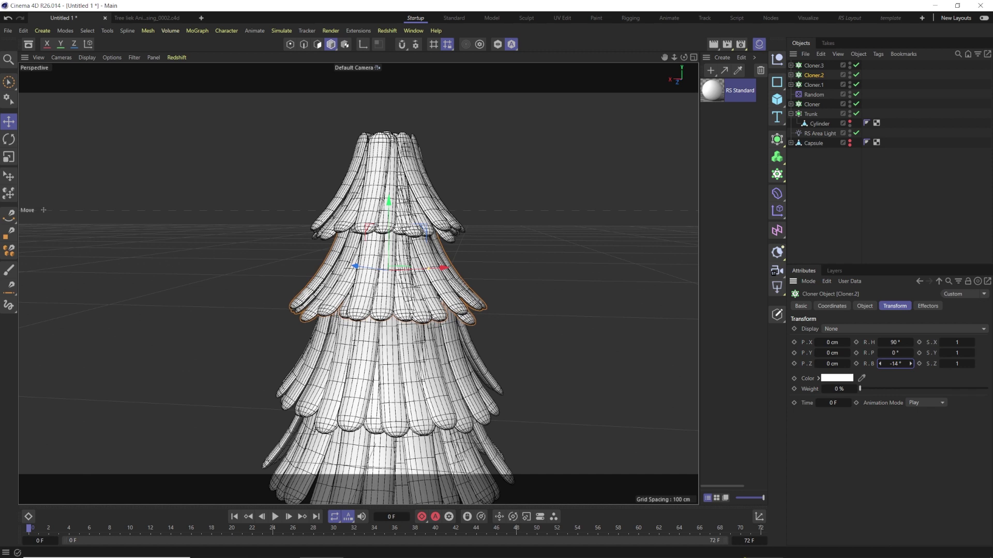
left_click_drag(388, 241, 388, 239)
Convert the topmost Cloner into a single polygon object with Connect Objects + Delete
left_click_drag(378, 326, 378, 371, "alt")
scroll(378, 370, "down", 2)
middle_click_drag(378, 370, 357, 316, "alt")
left_click_drag(359, 284, 368, 378, "alt")
scroll(369, 378, "up", 3)
left_click(812, 65)
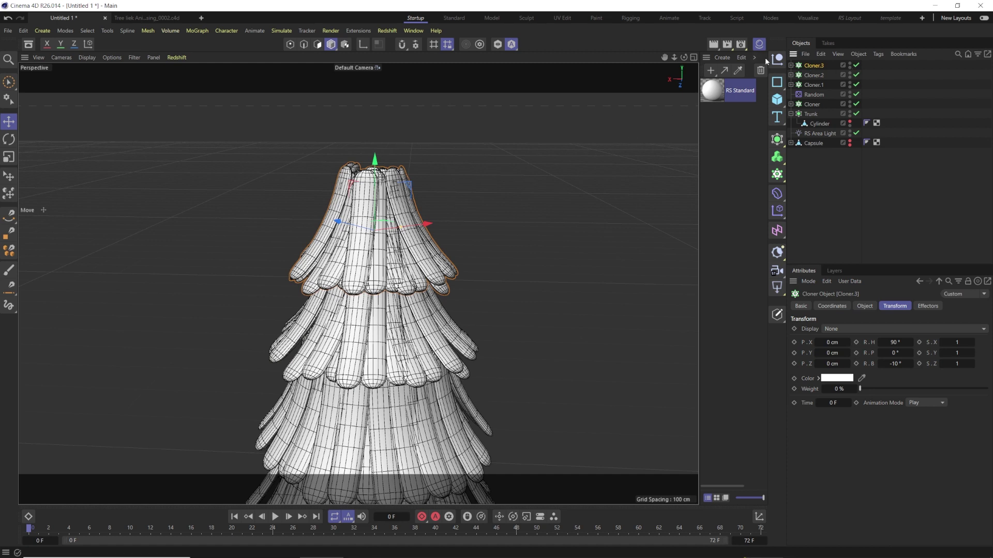
right_click(817, 68)
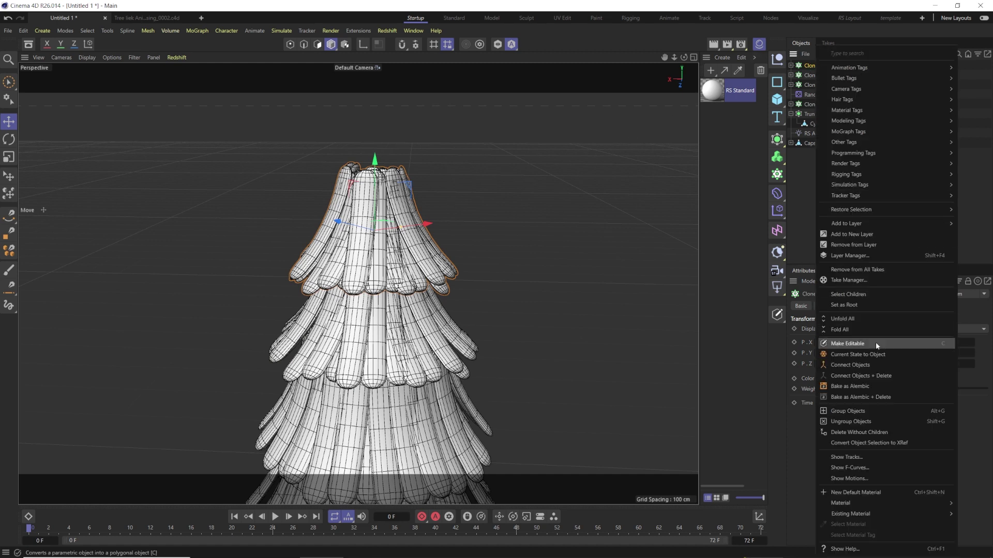
left_click(868, 374)
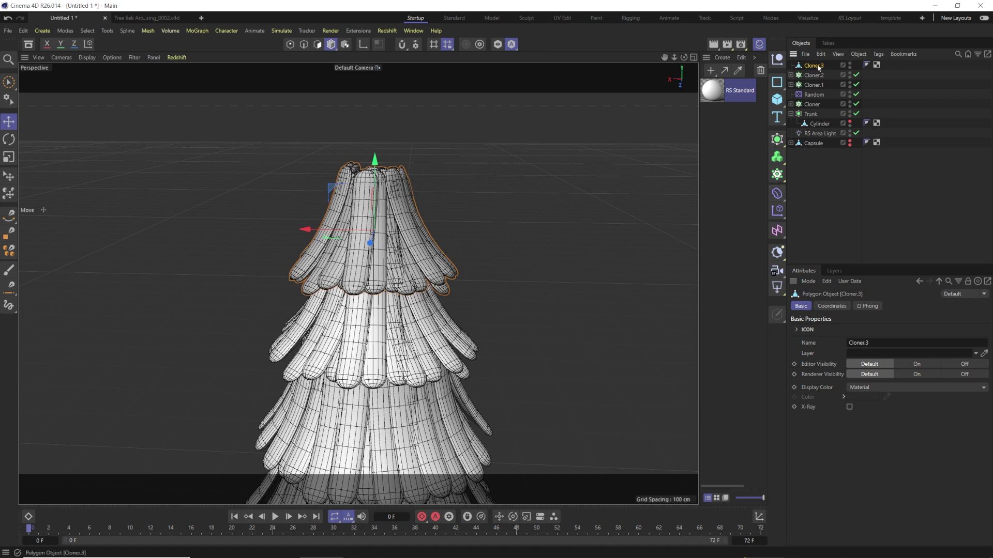
Add a Taper deformer as a child of the connected top foliage tier
left_click(777, 193)
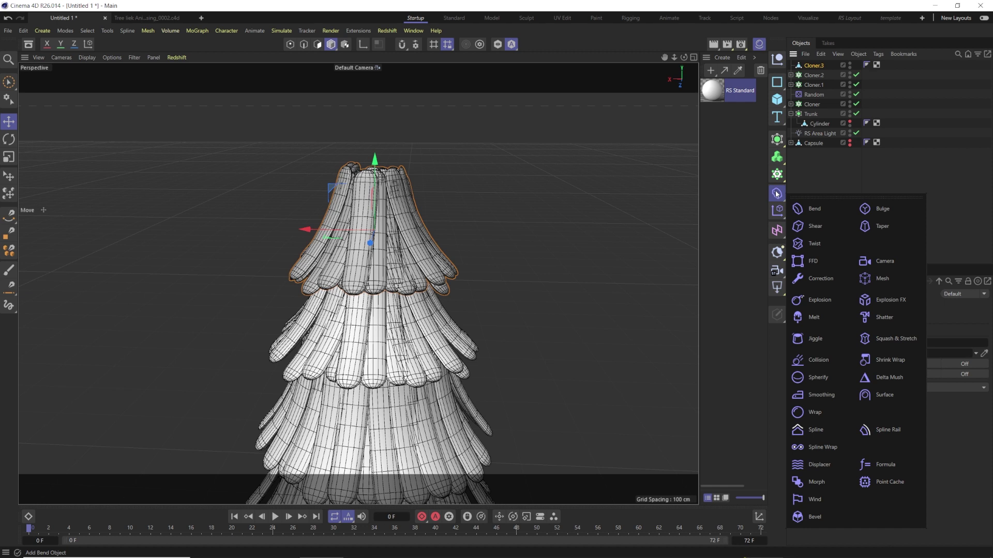
left_click(884, 229)
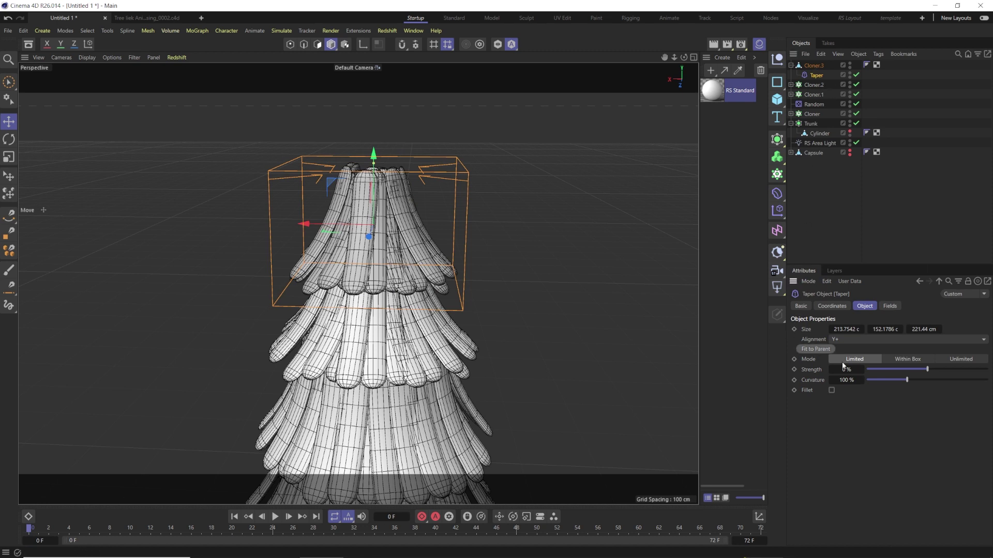
Set the Taper deformer's strength to 100 % and its curvature to 113 % to pinch the top foliage tier
left_click_drag(927, 370, 990, 366)
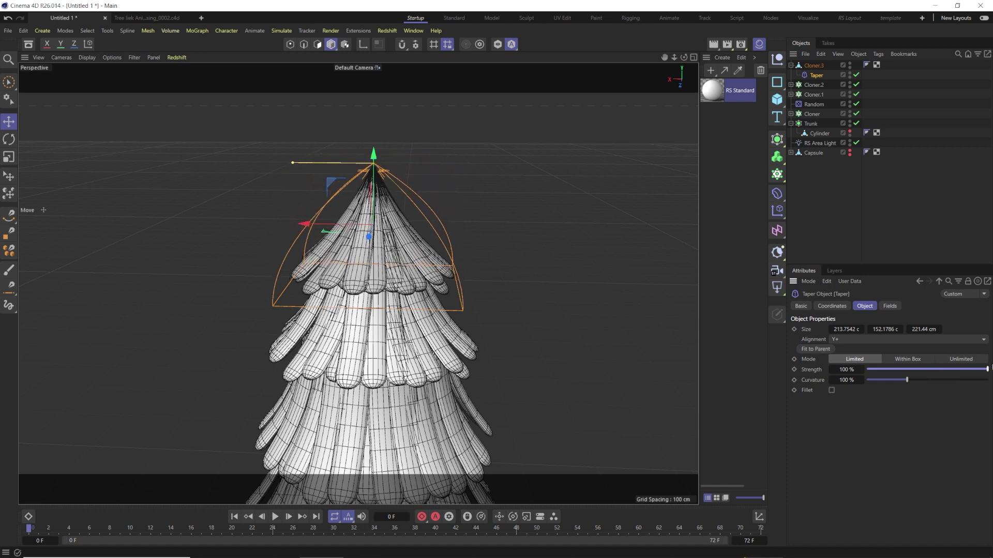
mouse_move(907, 380)
left_mouse_down()
mouse_move(967, 374)
mouse_move(886, 373)
mouse_move(927, 377)
mouse_move(913, 378)
left_mouse_up()
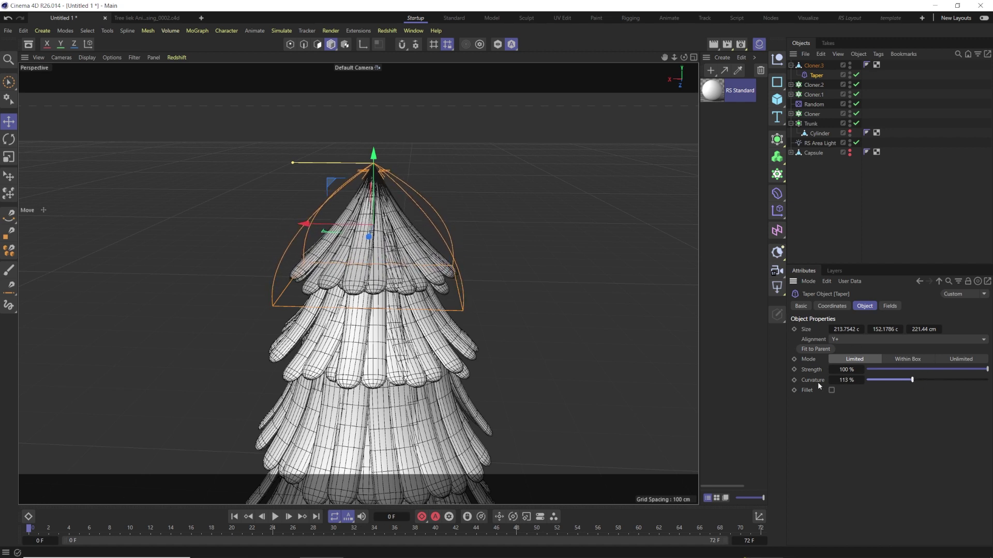
Try the Taper deformer's Fillet option with strength at 95 %, and restore 100 % strength without Fillet
left_click(832, 390)
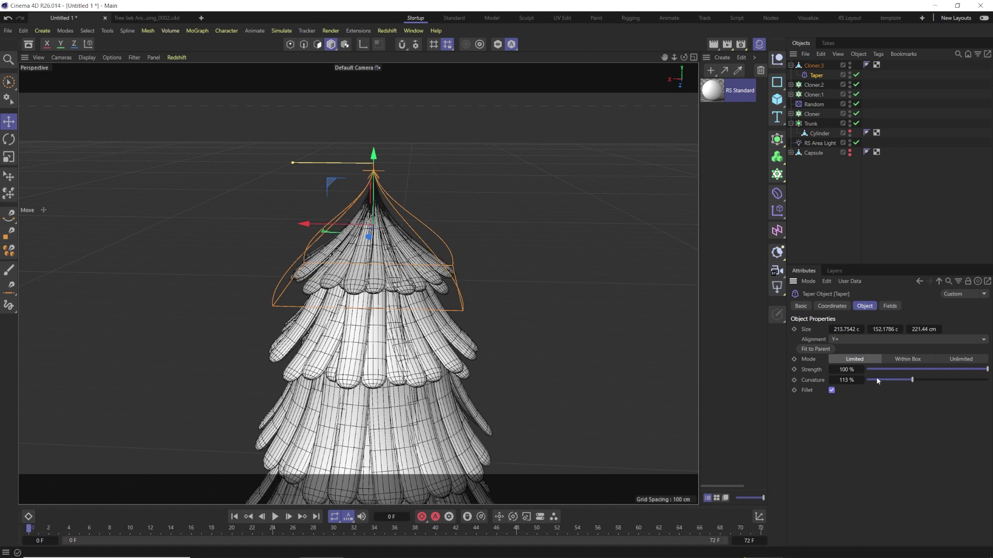
mouse_move(986, 371)
left_mouse_down()
mouse_move(968, 370)
mouse_move(986, 370)
left_mouse_up()
left_click(831, 390)
left_click(832, 390)
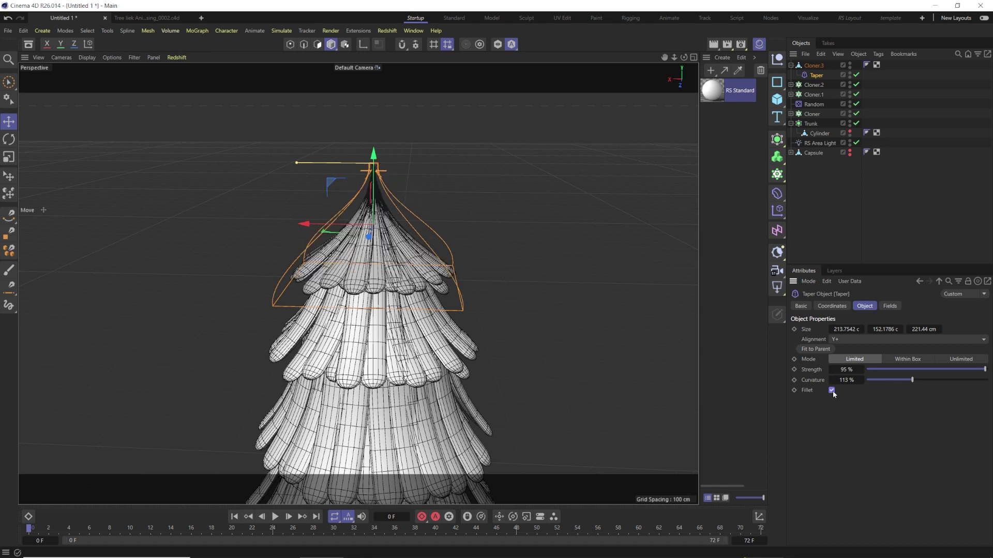
left_click(831, 391)
left_click_drag(940, 371, 987, 370)
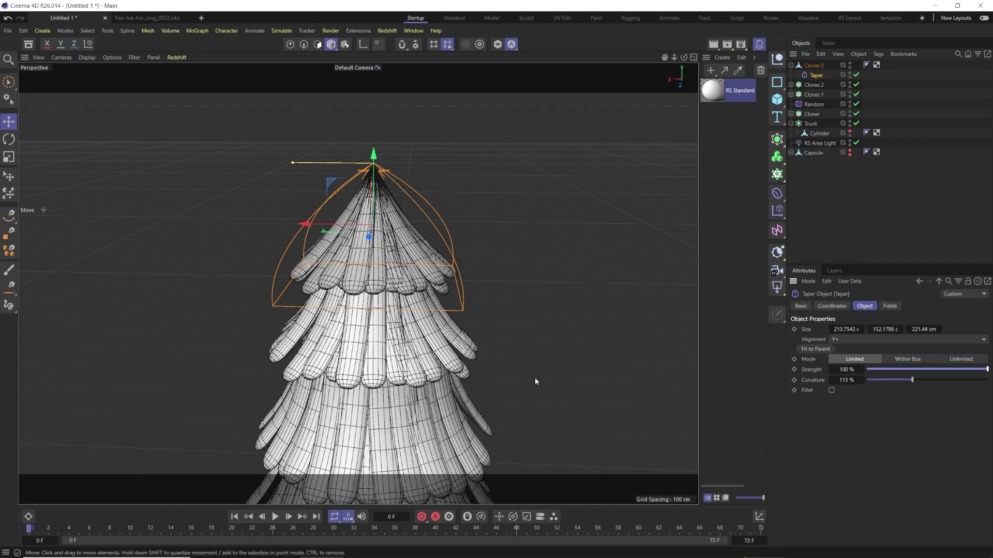
Move the Random effector to the top of the object hierarchy, above the top foliage tier
scroll(551, 379, "down", 5)
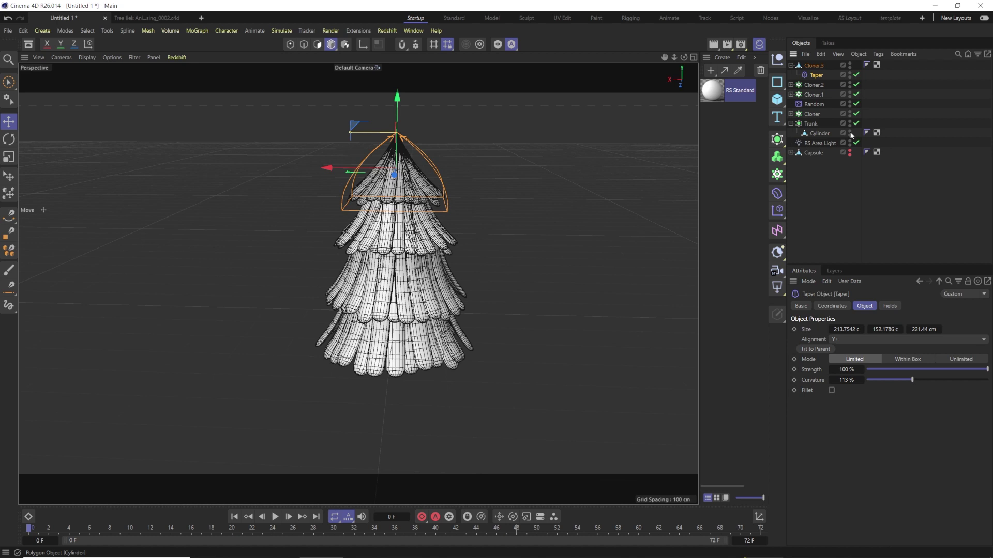
left_click(791, 123)
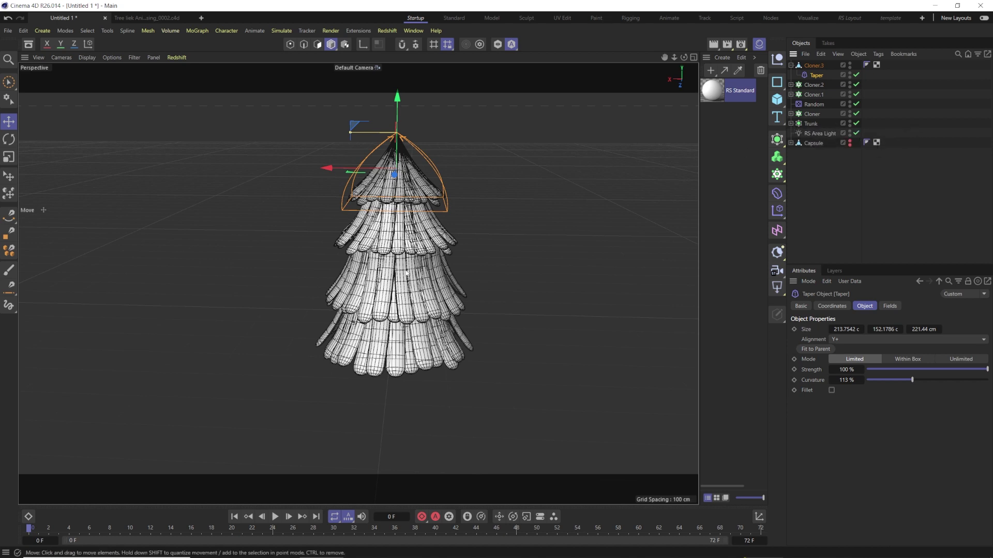
left_click(791, 124)
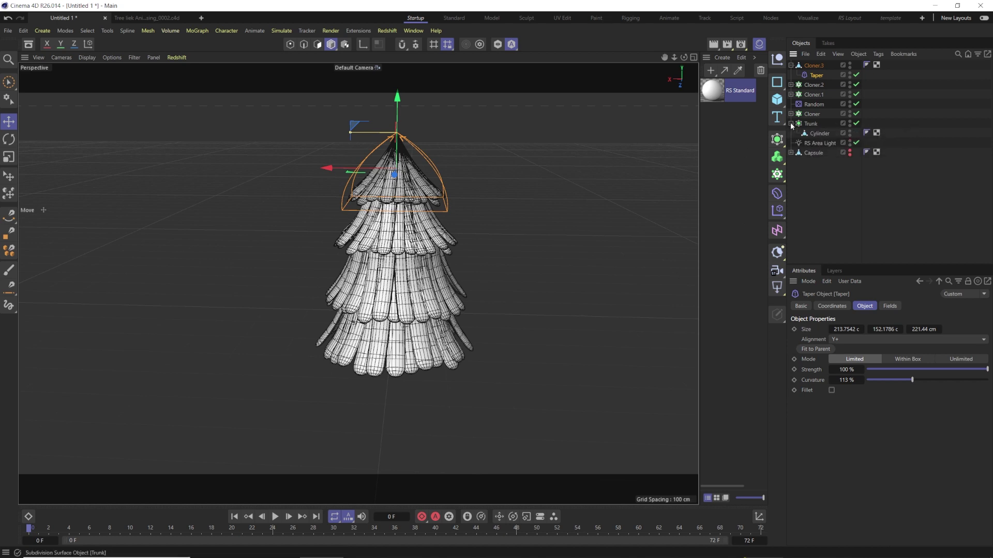
left_click_drag(809, 105, 797, 62)
Raise all four foliage tiers together so that the trunk is exposed beneath the lowest tier
left_click(813, 75)
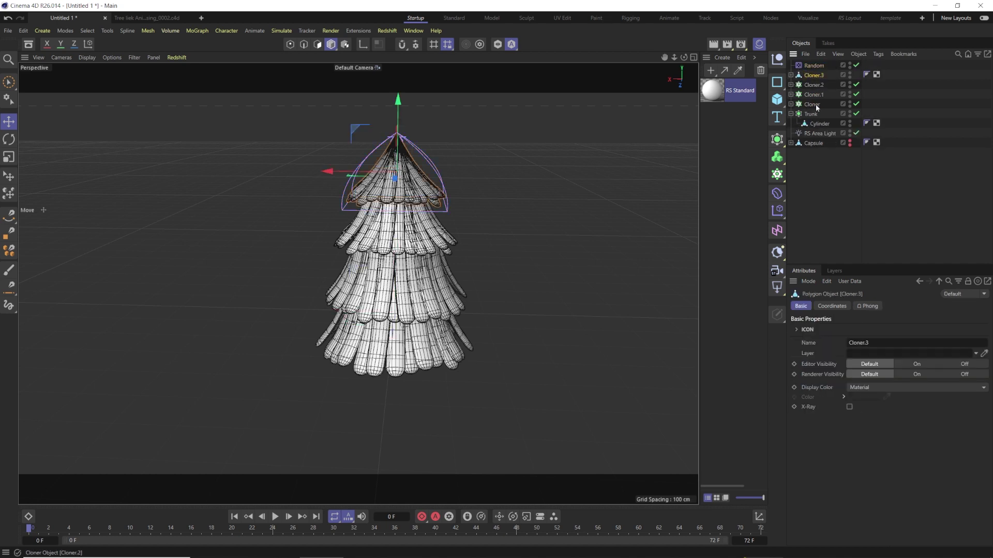
left_click(812, 104, "shift")
left_click_drag(406, 207, 406, 114)
left_click_drag(390, 224, 370, 217, "alt")
scroll(373, 216, "down", 3)
left_click_drag(392, 164, 356, 227)
scroll(388, 176, "down", 2)
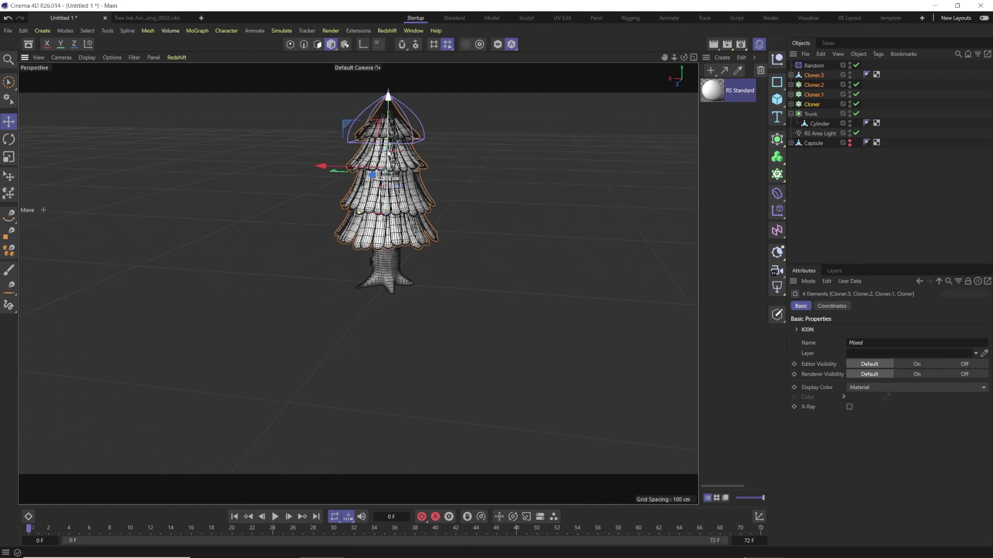
left_click_drag(287, 194, 356, 195, "alt")
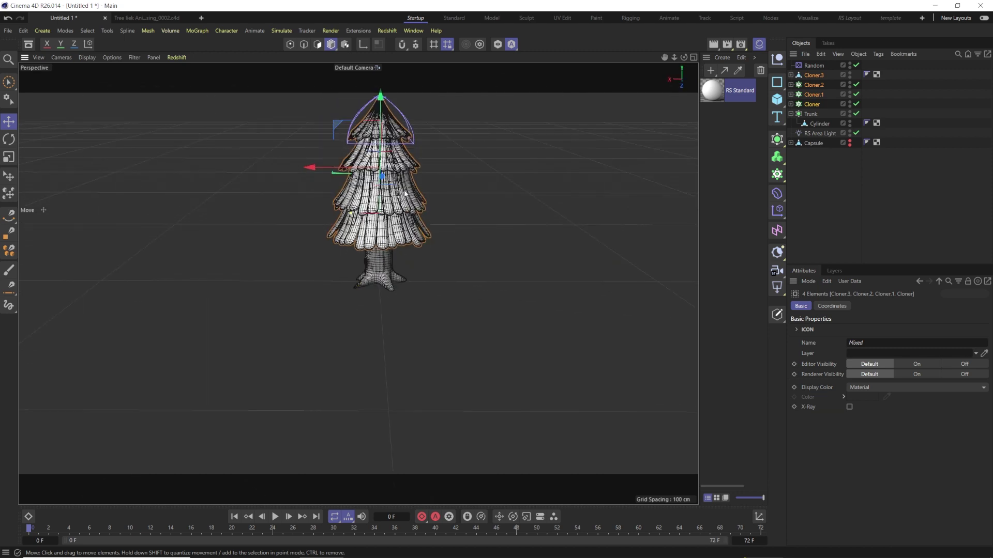
Lower the second foliage tier over the lowest one and scale it up slightly
left_click(380, 192)
scroll(380, 192, "up", 3)
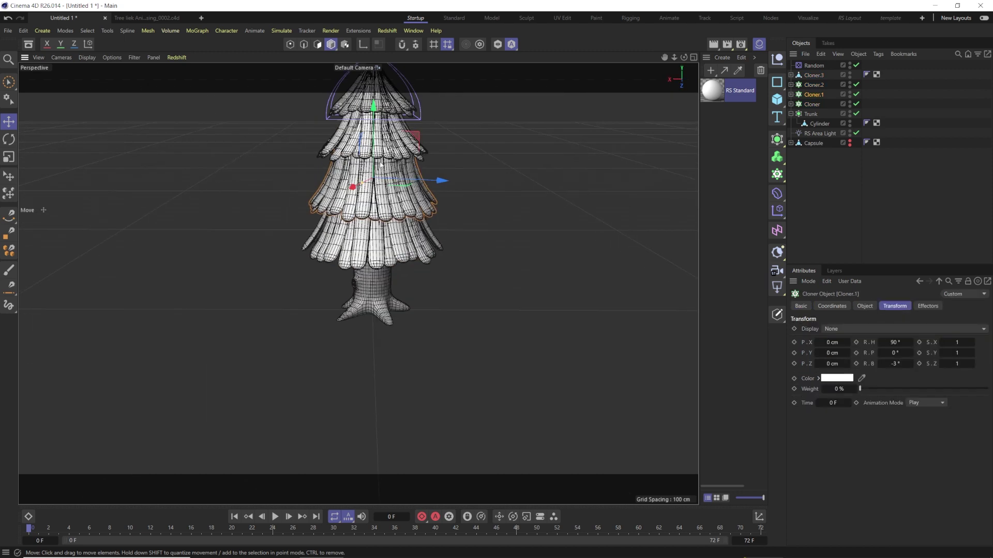
key("t")
key("w")
left_click_drag(376, 107, 375, 142)
key("e")
key("t")
left_click_drag(346, 178, 492, 165)
Lower and slightly enlarge the third foliage tier, and lower the tapered top tier by about 38 cm onto it
left_click(369, 139)
key("e")
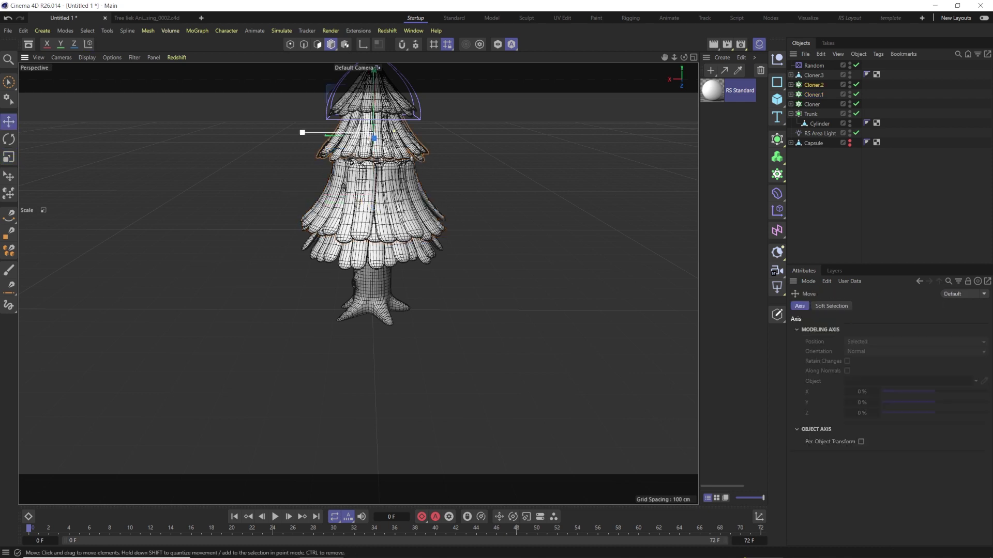
left_click_drag(372, 118, 397, 147)
key("t")
key("e")
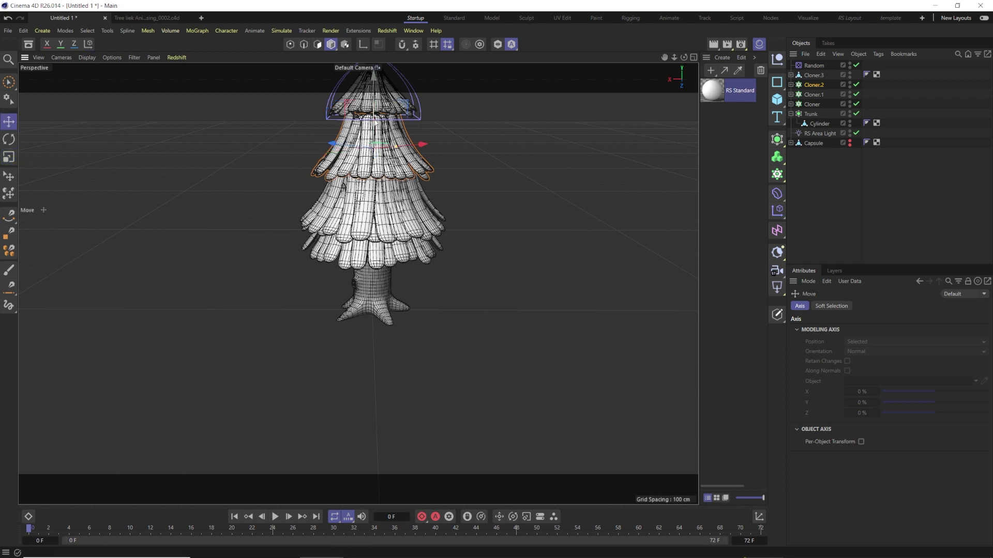
left_click(371, 100)
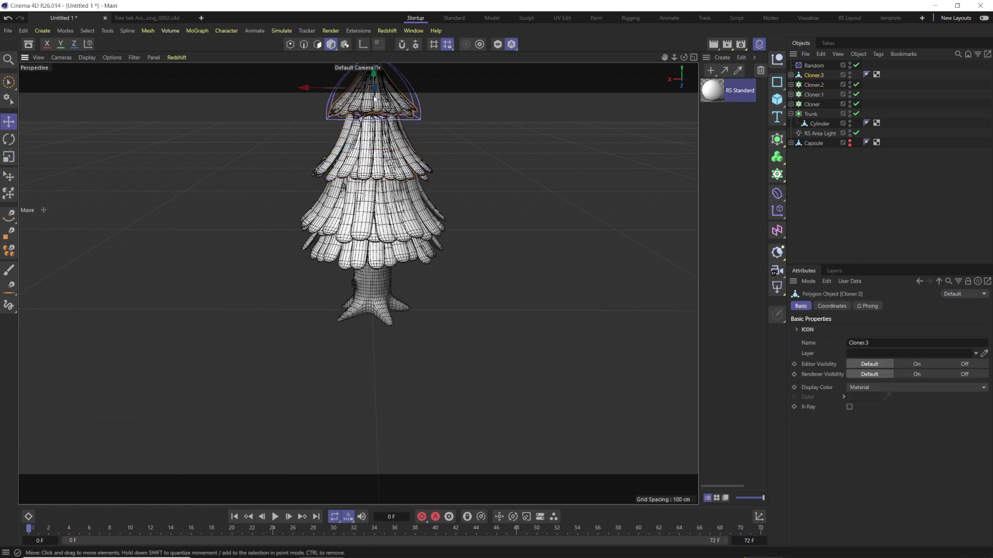
left_click_drag(373, 73, 374, 95)
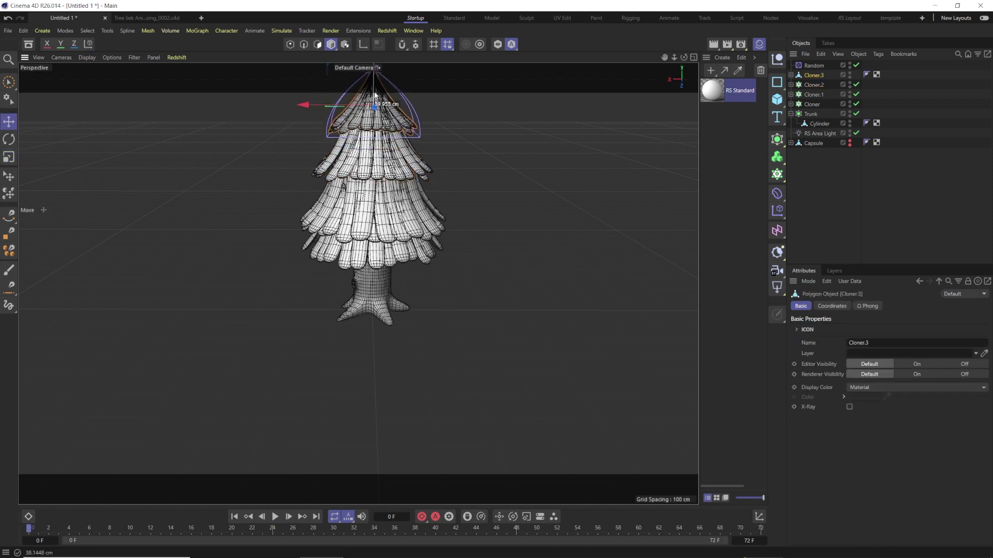
Raise the second foliage tier slightly, set its clone bank rotation to -5°, and scale it down to a radius of about 88 cm
left_click(382, 226)
left_click_drag(374, 182, 374, 172)
key("t")
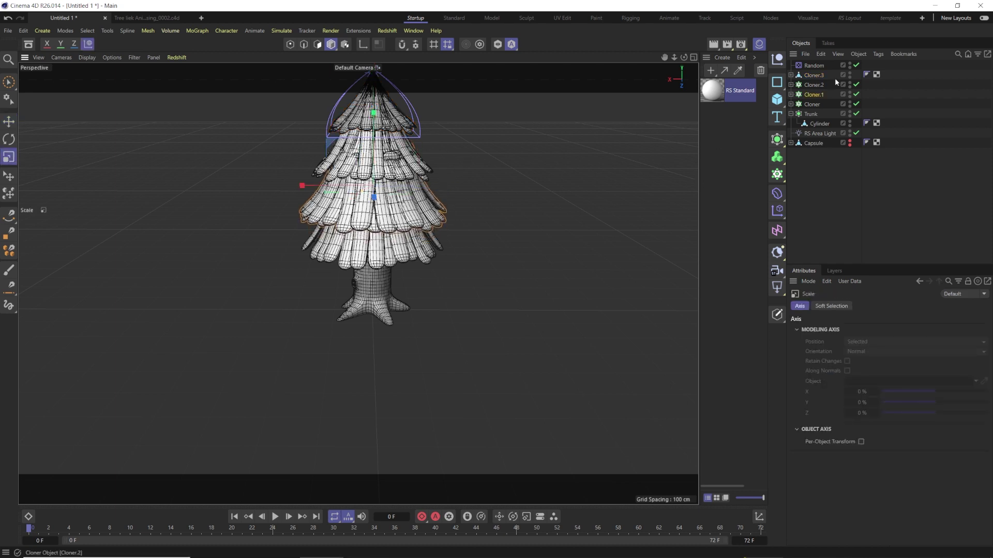
left_click(816, 95)
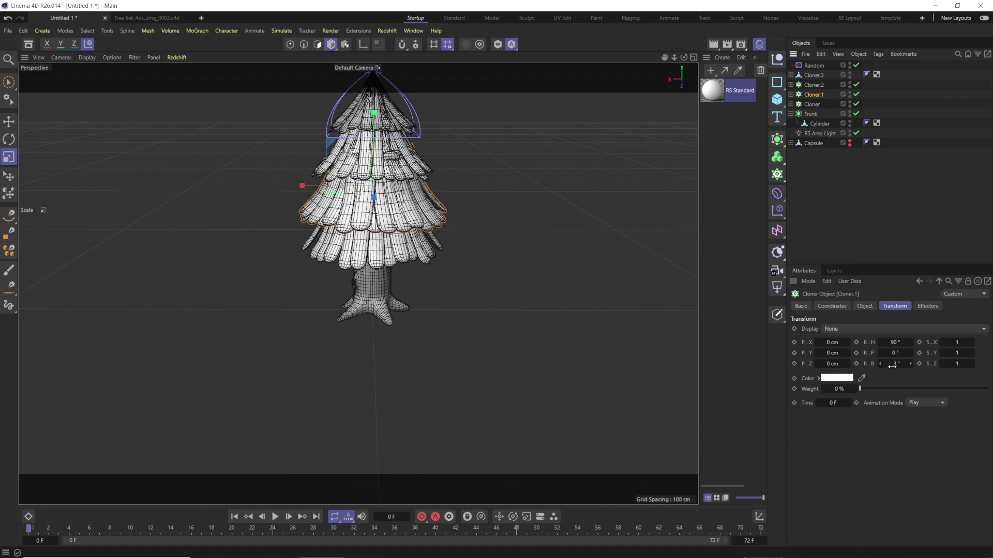
left_click_drag(894, 363, 882, 363)
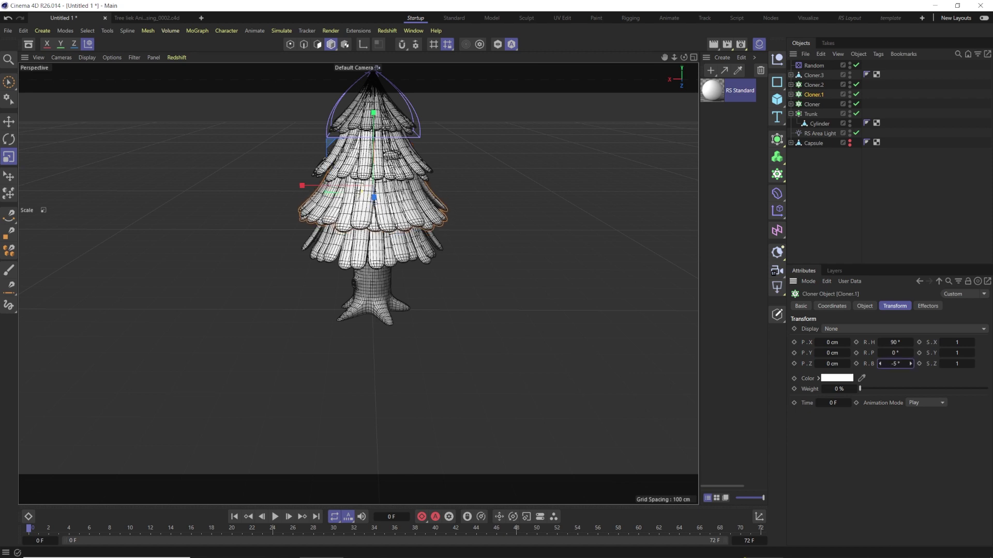
left_click(865, 306)
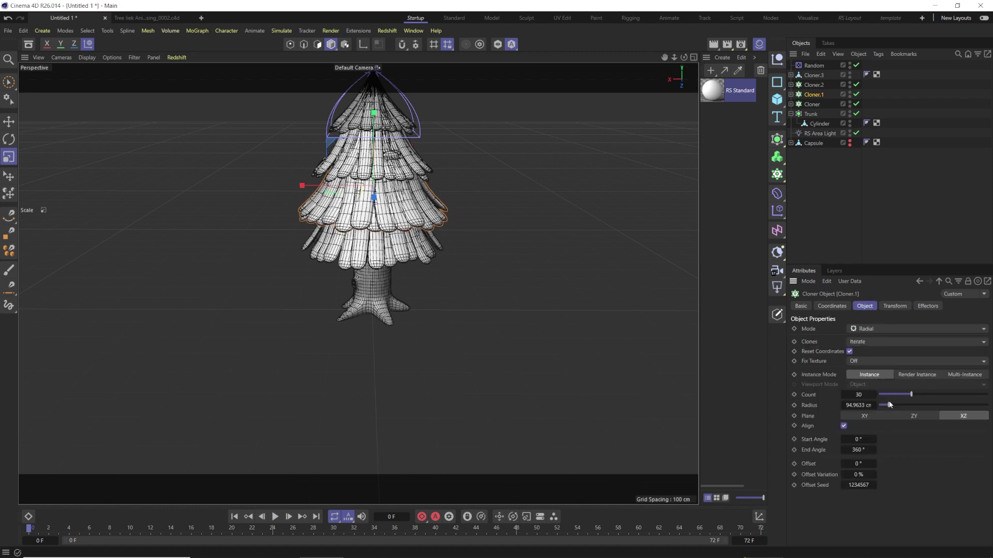
left_click_drag(888, 407, 890, 407)
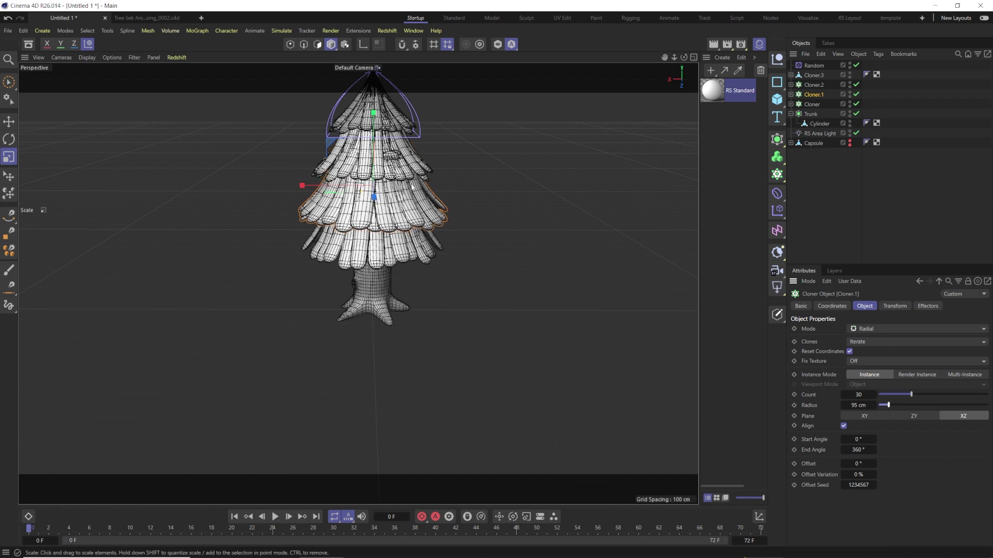
left_click_drag(480, 161, 459, 165)
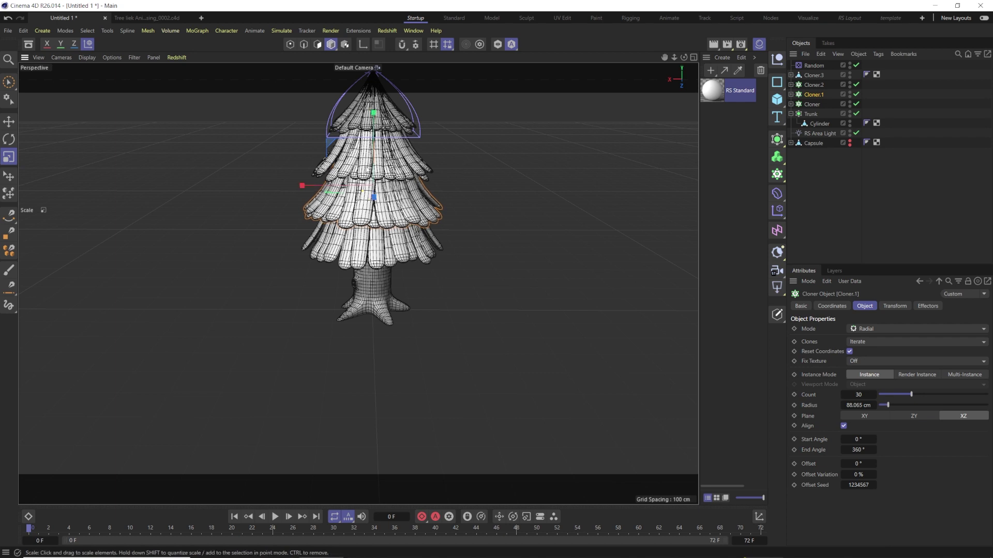
Make the lowest foliage tier's clone bank rotation slightly more negative
middle_click_drag(354, 200, 411, 257, "alt")
left_click_drag(411, 257, 311, 246, "alt")
left_click(812, 104)
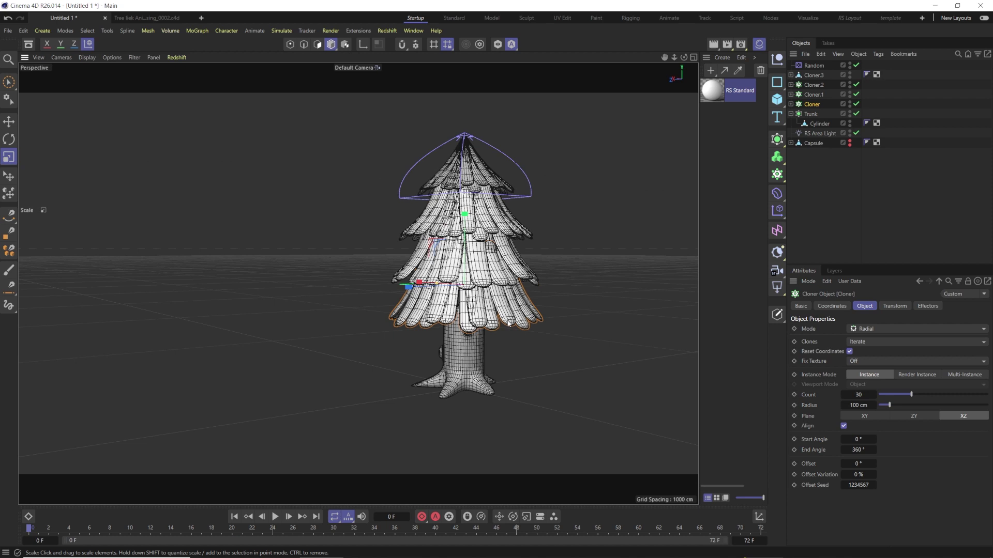
left_click(888, 308)
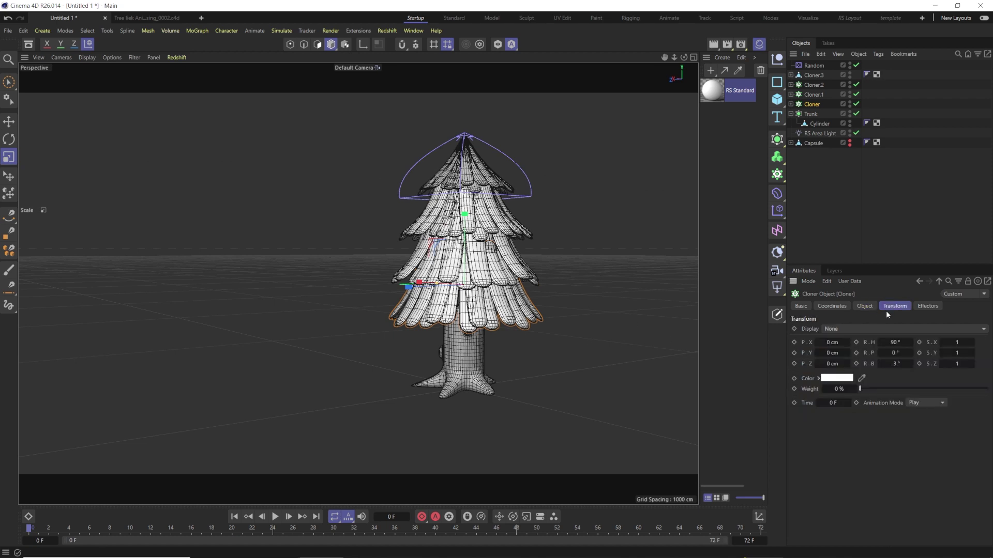
mouse_move(910, 364)
left_mouse_down()
mouse_move(890, 364)
mouse_move(899, 364)
left_mouse_up()
left_click_drag(594, 253, 523, 259, "alt")
Add a Disc scaled up as the ground, and assign the RS Standard material to the disc, all four foliage tiers and the Trunk
left_click_drag(774, 100, 893, 134)
left_click_drag(377, 362, 239, 387)
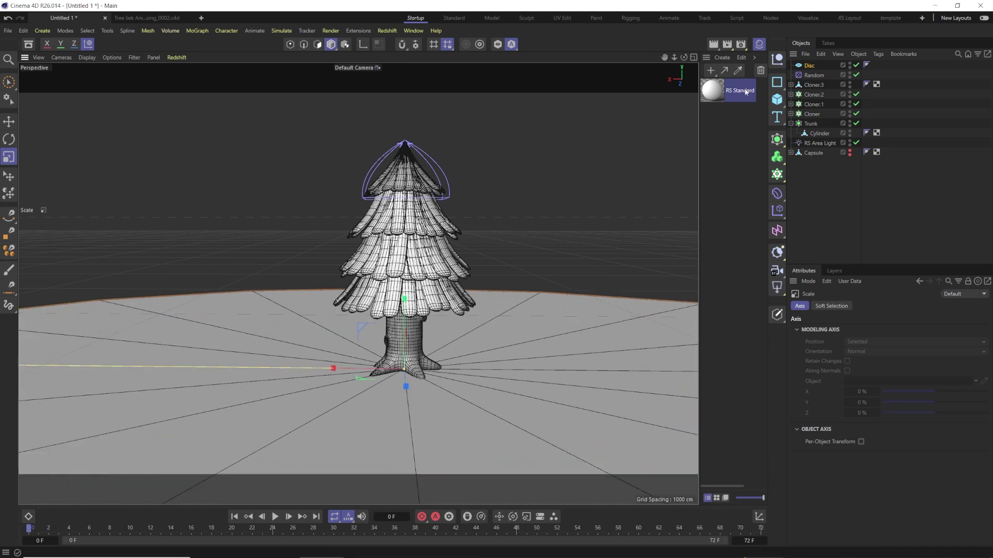
left_click_drag(683, 173, 815, 66)
mouse_move(877, 68)
left_mouse_down("ctrl")
mouse_move(900, 86)
mouse_move(870, 107)
mouse_move(870, 123)
left_mouse_up("ctrl")
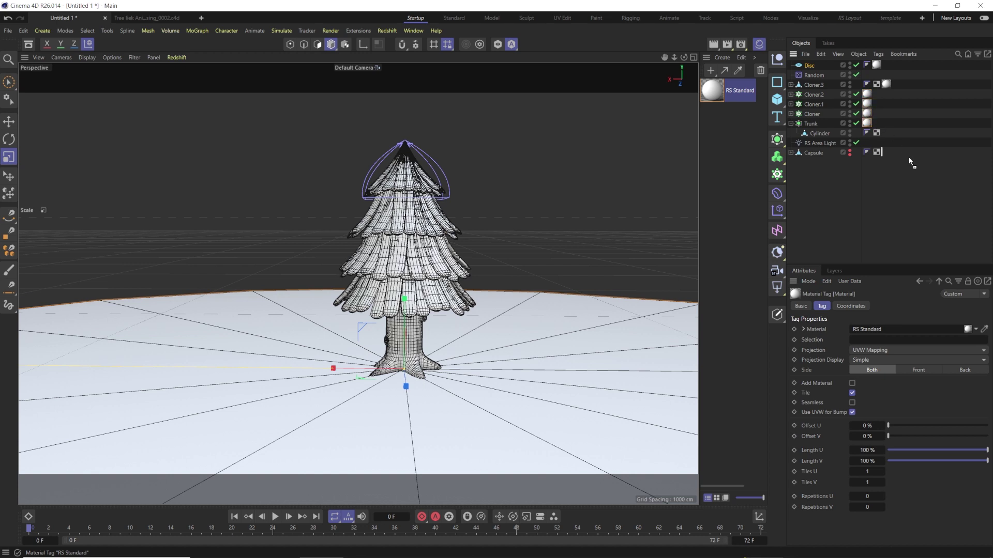
left_click_drag(915, 124, 914, 124, "ctrl")
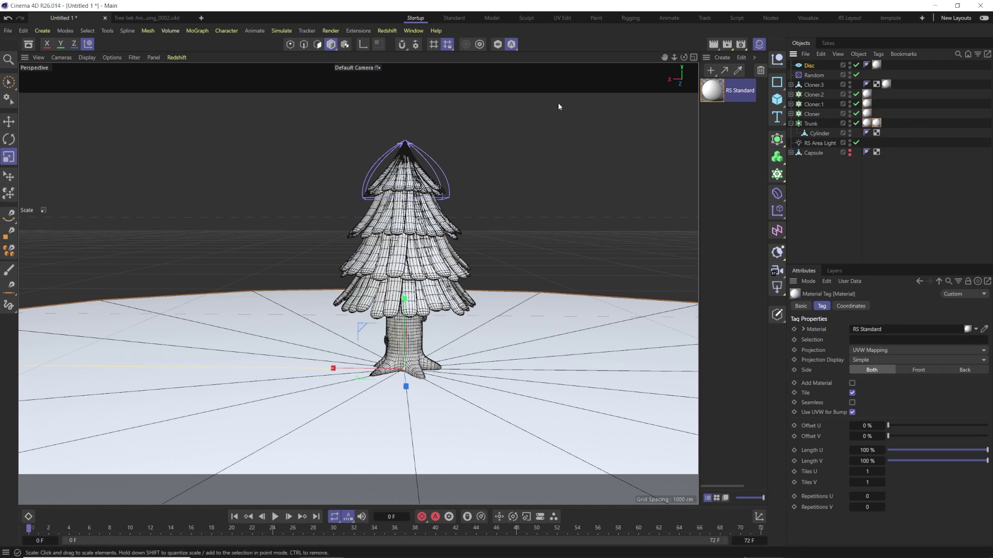
Preview the tree with a live render in Redshift RenderView, and close the preview
left_click(387, 31)
left_click(405, 94)
left_click(432, 137)
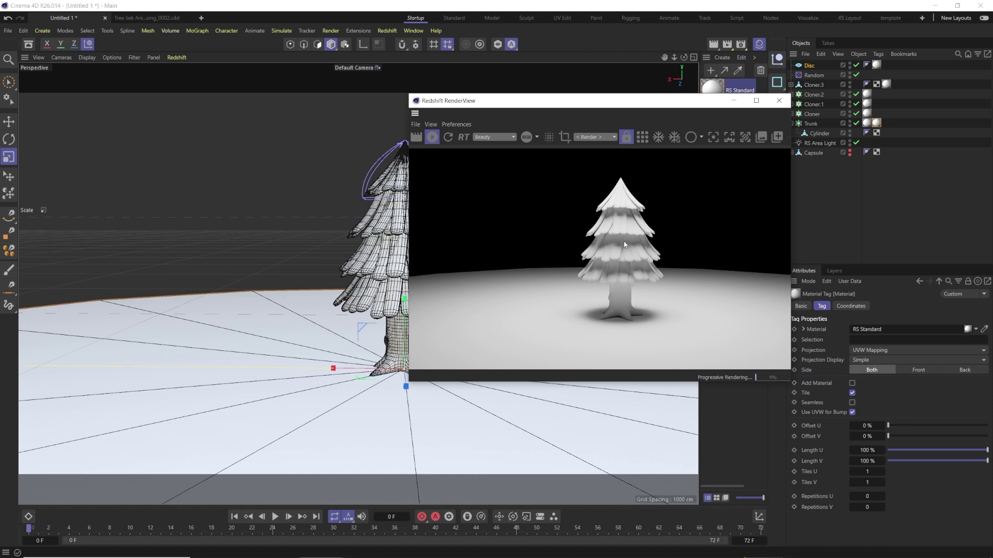
left_click_drag(626, 106, 504, 128)
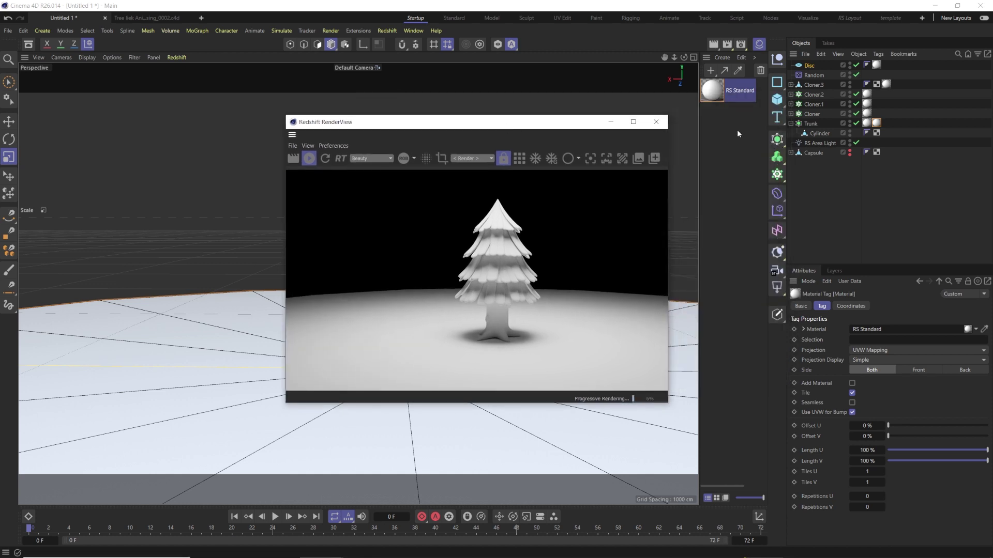
left_click(656, 121)
In the finished Tree liek Animal Crossing_0002.c4d document, examine the color ramps of the green RS Standard.1 and brown RS Standard.2 materials
left_click(147, 18)
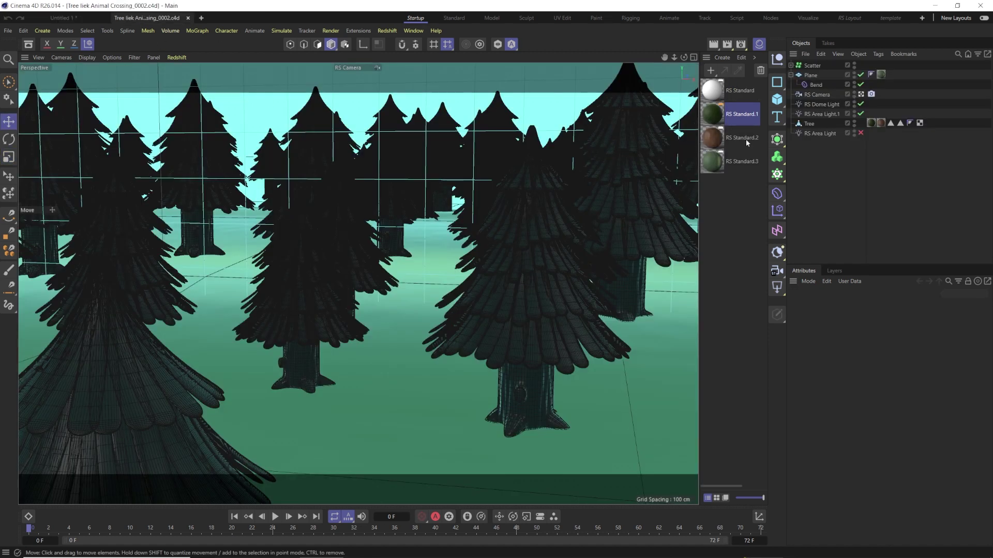
double_click(714, 114)
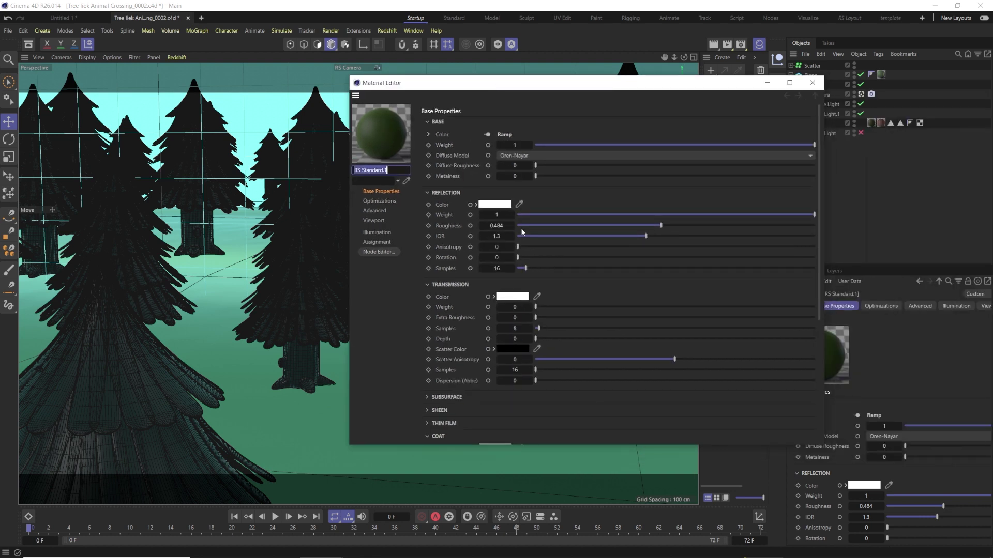
left_click(428, 135)
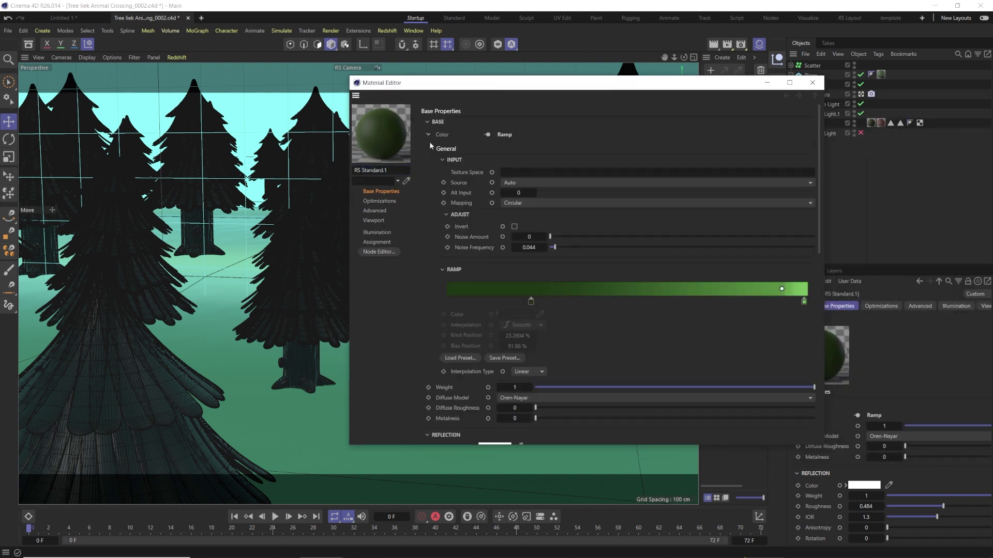
left_click(813, 83)
double_click(713, 144)
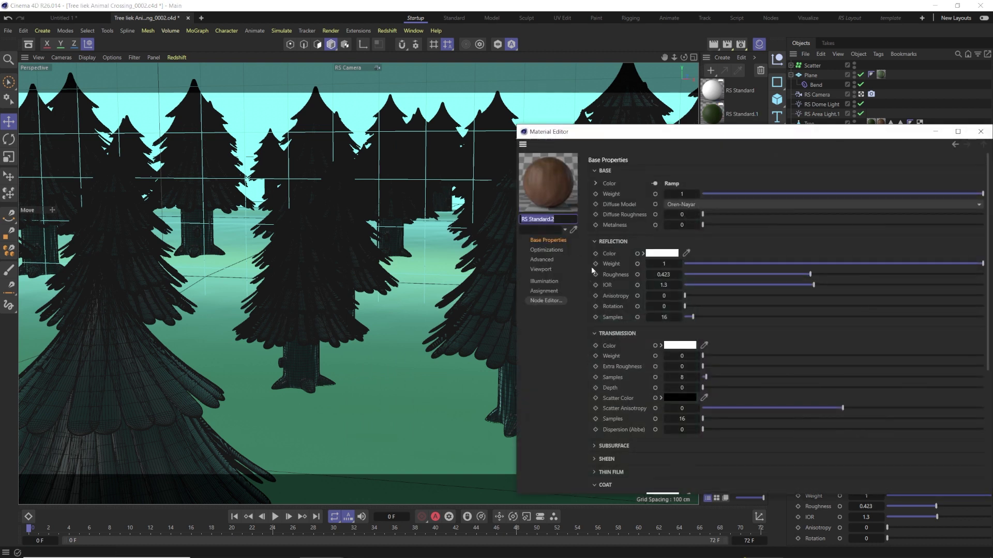
left_click(596, 184)
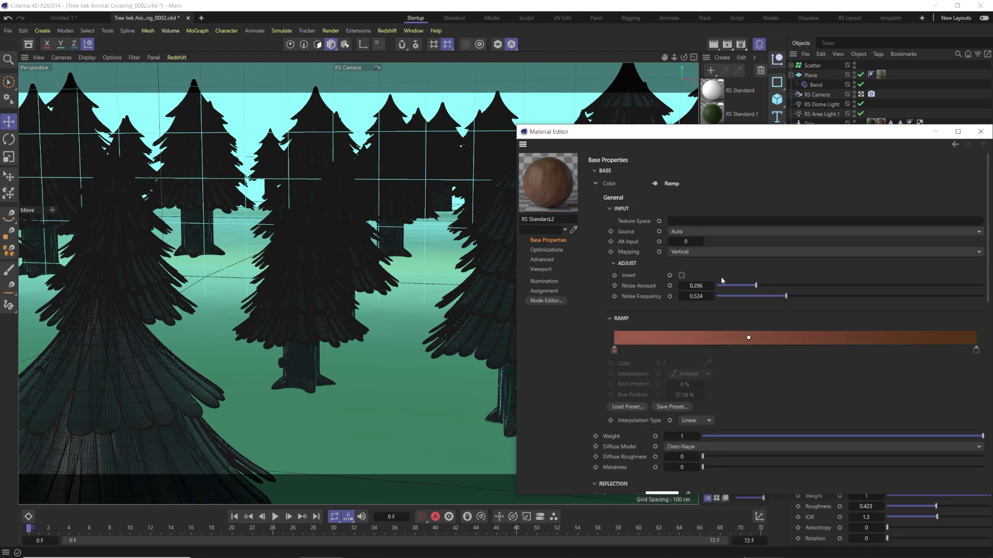
left_click(981, 132)
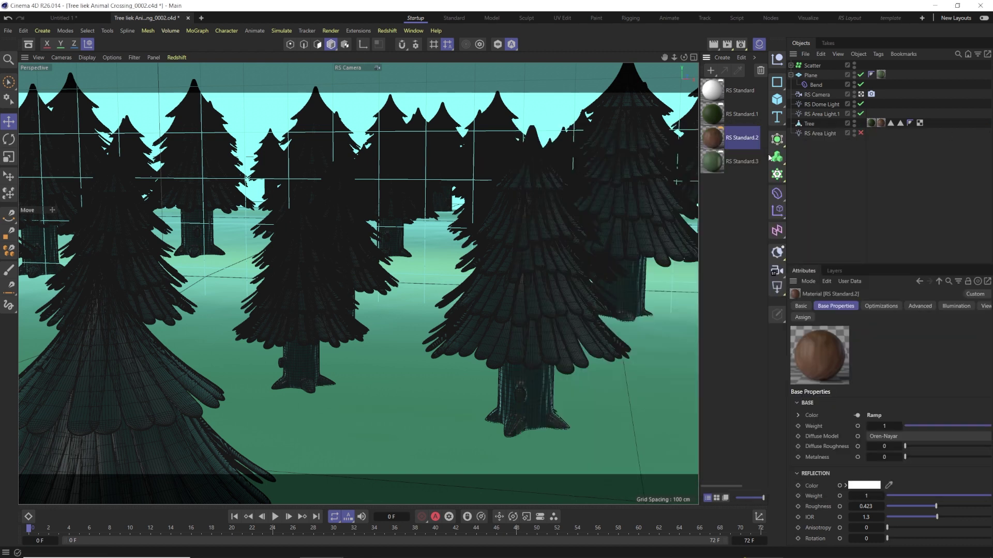
In the Untitled 1 document, connect the Random effector, all four foliage tiers, the Trunk and its Cylinder into a new object, keeping the originals
left_click(85, 18)
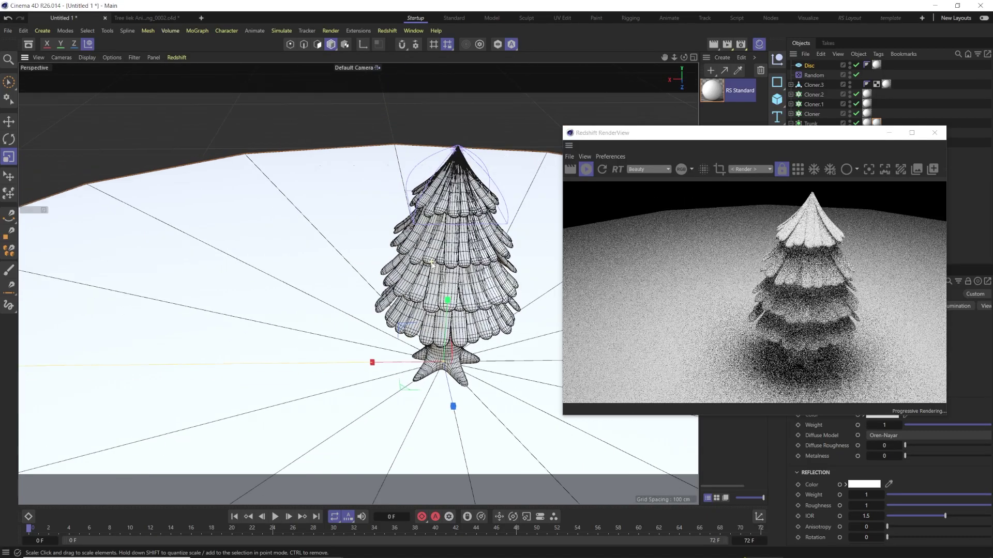
scroll(386, 282, "down", 1)
left_click_drag(722, 133, 399, 67)
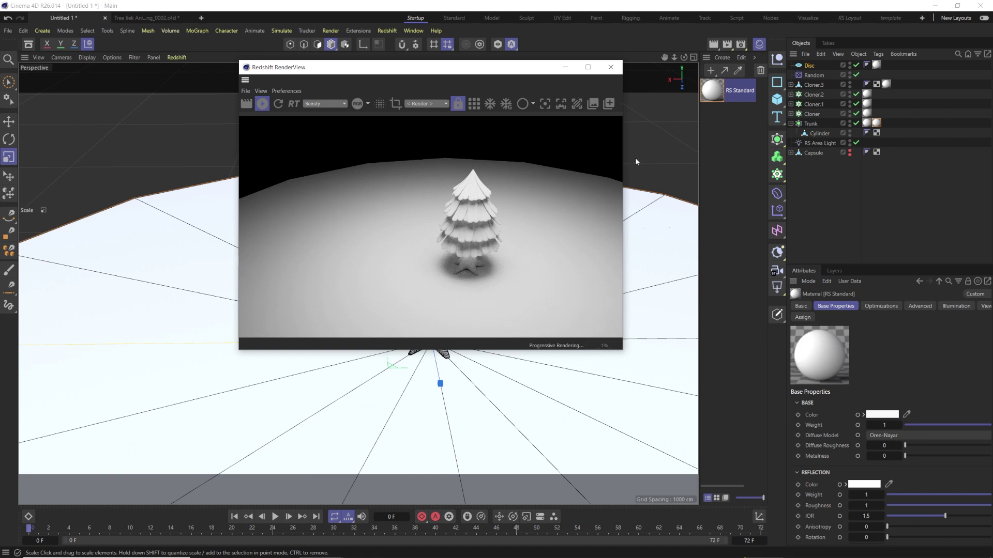
left_click(811, 84)
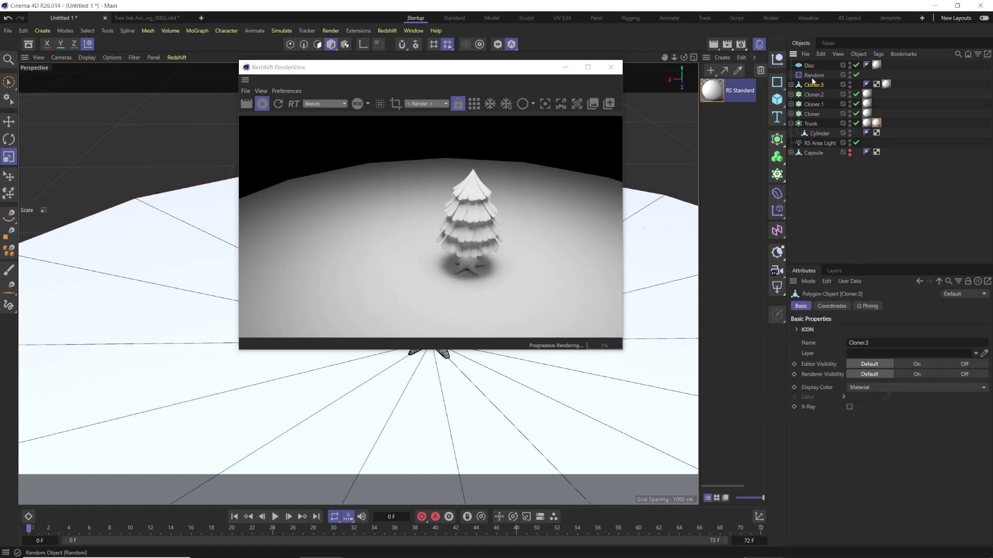
left_click(814, 75)
left_click(810, 124, "shift")
left_click(814, 134, "ctrl")
right_click(814, 116)
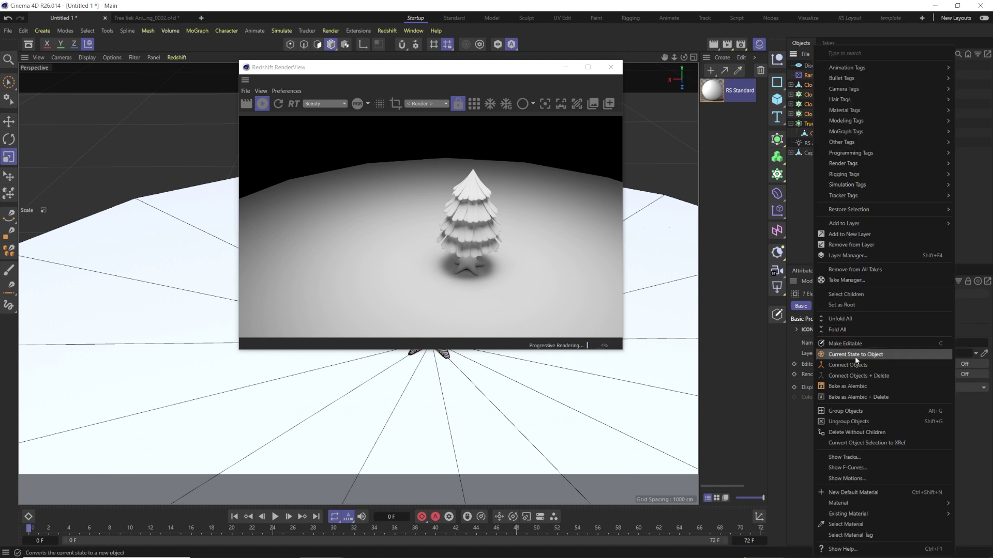
left_click(853, 366)
Rename the new connected object as Tree
double_click(817, 76)
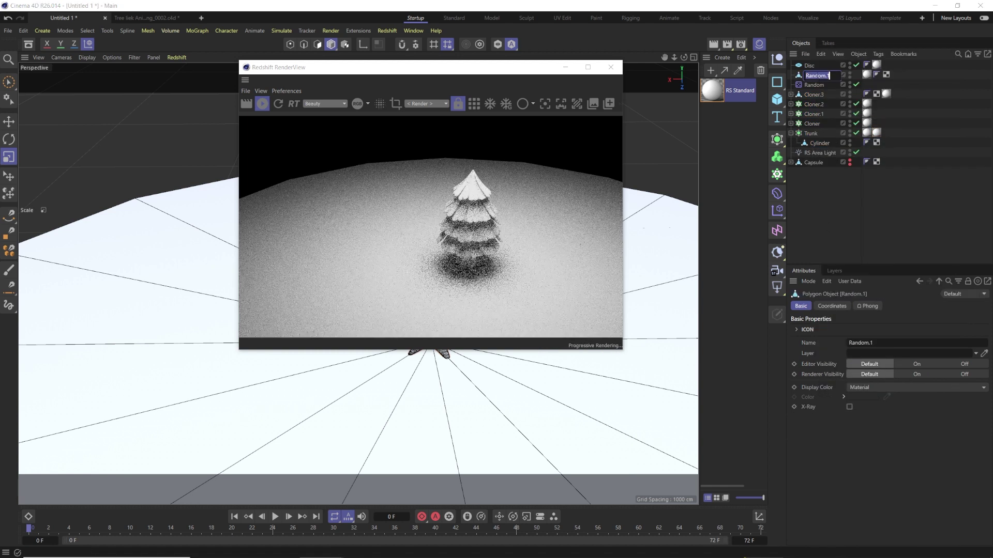
type("Tree")
key("Return")
Hide the four original foliage tiers, the Trunk and its Cylinder in both the editor and the renderer
left_click(818, 97)
left_click(817, 142, "shift")
left_click(850, 96, "alt")
left_click(850, 96, "alt")
left_click(850, 104, "alt")
left_click(850, 103, "alt")
left_click(849, 113, "alt")
left_click(850, 113, "alt")
left_click(849, 122, "alt")
left_click(850, 122, "alt")
left_click(849, 131, "alt")
left_click(849, 131, "alt")
left_click(850, 141, "alt")
left_click(850, 141, "alt")
Move the connected Tree sideways on the disc, away from its center
left_click(806, 78)
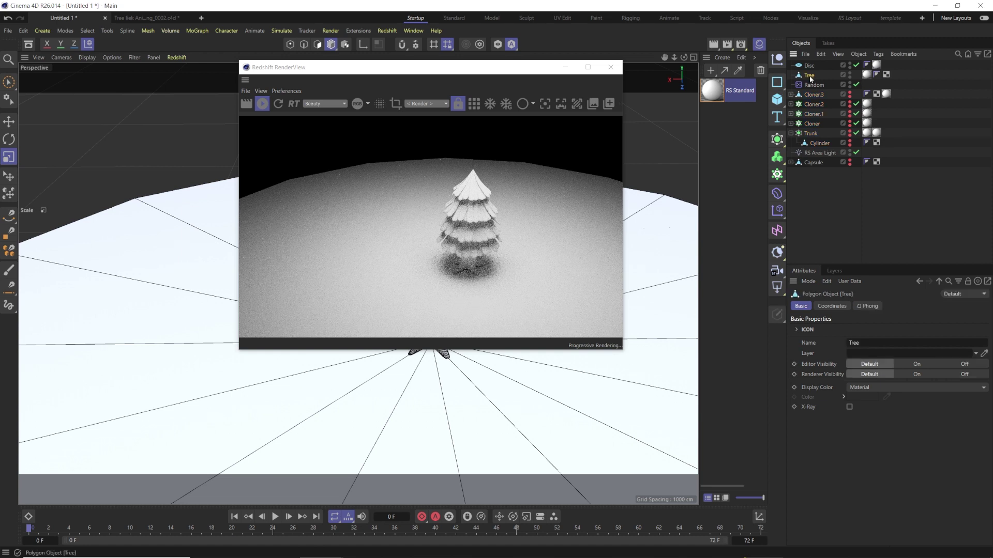
left_click_drag(480, 69, 838, 98)
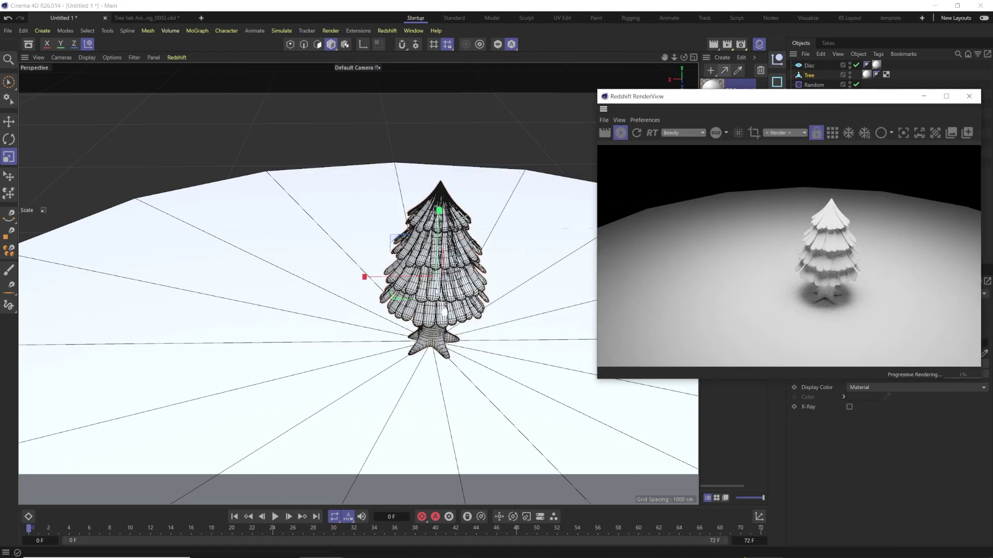
key("e")
left_click_drag(428, 278, 372, 277)
left_click_drag(775, 102, 819, 196)
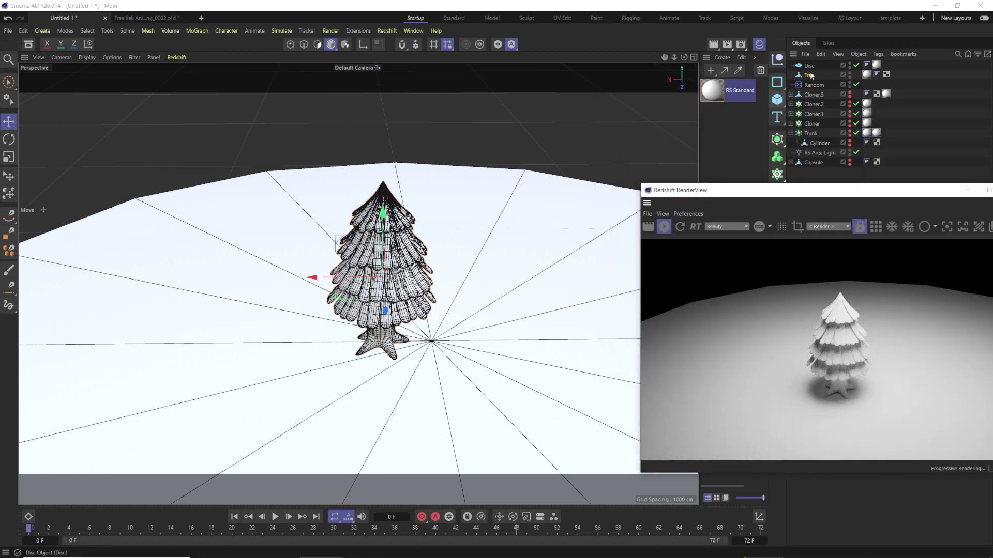
left_click_drag(785, 195, 751, 122)
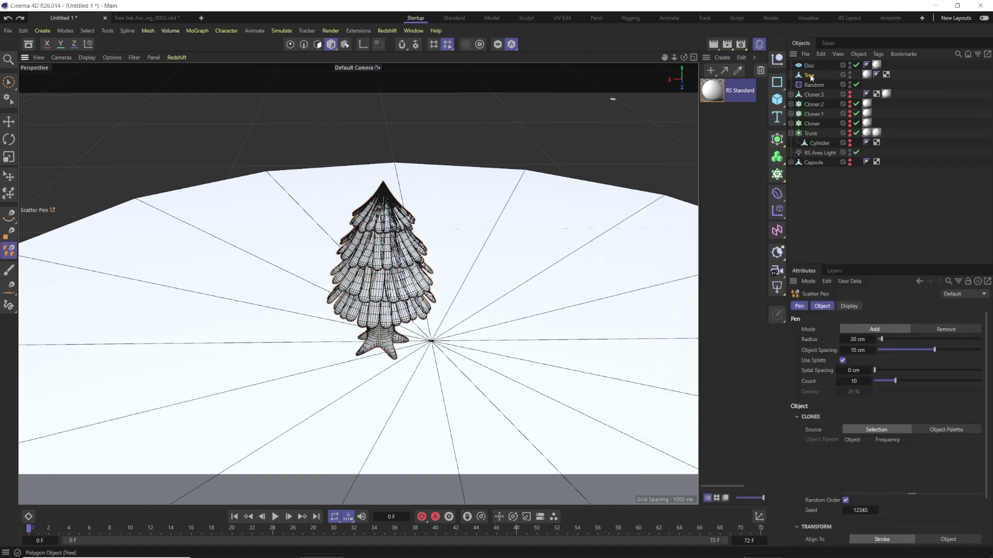
Start the Scatter Pen with the Tree as the source selection and set the minimum scale to 31%
left_click(807, 77)
left_click(9, 251)
scroll(811, 418, "down", 3)
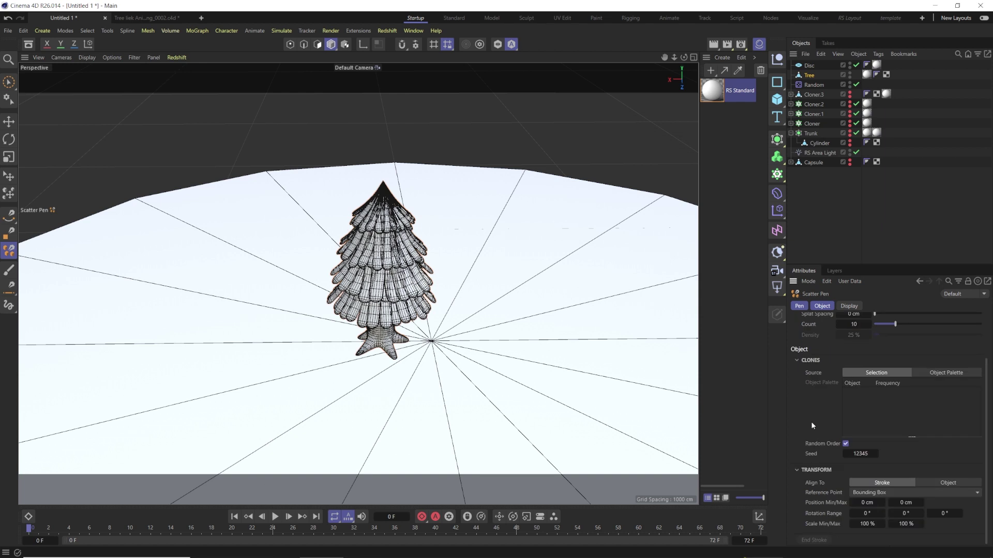
left_click_drag(868, 523, 858, 524)
Try a scatter stroke across the disc with the first rotation range increased
left_click_drag(869, 514, 972, 513)
mouse_move(532, 389)
left_mouse_down()
mouse_move(311, 429)
mouse_move(248, 259)
left_mouse_up()
key("ctrl+z")
Set the Scatter Pen rotation range to 0° on the first axis and 174° on the second
double_click(869, 513)
type("0")
key("Return")
left_click_drag(902, 512, 992, 512)
Try several scatter strokes of trees around the original Tree on the disc, and undo them all
mouse_move(489, 407)
left_mouse_down()
mouse_move(208, 245)
mouse_move(598, 381)
left_mouse_up()
key("ctrl+z")
mouse_move(625, 358)
left_mouse_down()
mouse_move(321, 448)
mouse_move(174, 231)
mouse_move(315, 201)
mouse_move(562, 257)
mouse_move(696, 217)
mouse_move(652, 468)
mouse_move(182, 472)
mouse_move(104, 424)
mouse_move(352, 217)
mouse_move(463, 318)
left_mouse_up()
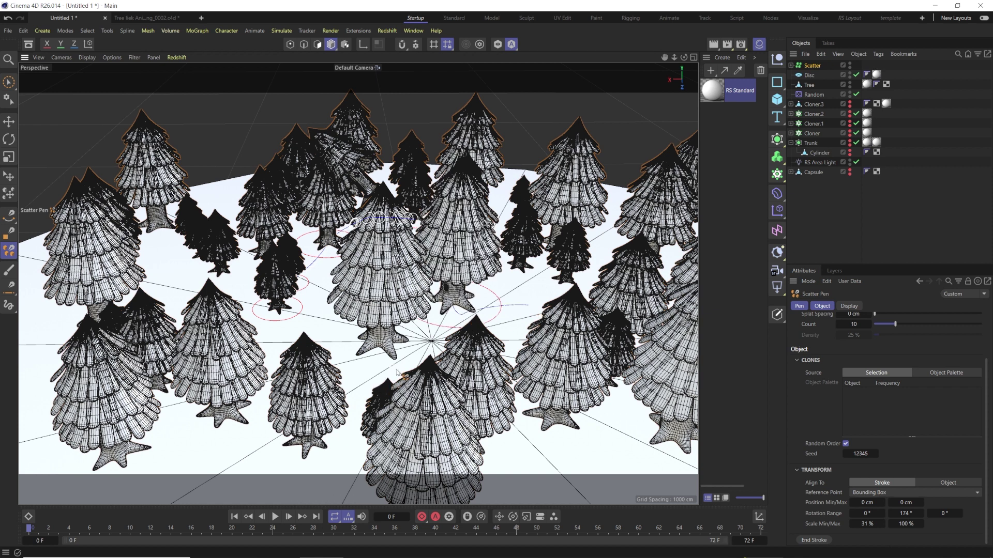
key("ctrl+z")
left_click_drag(293, 334, 298, 281)
left_click(323, 245)
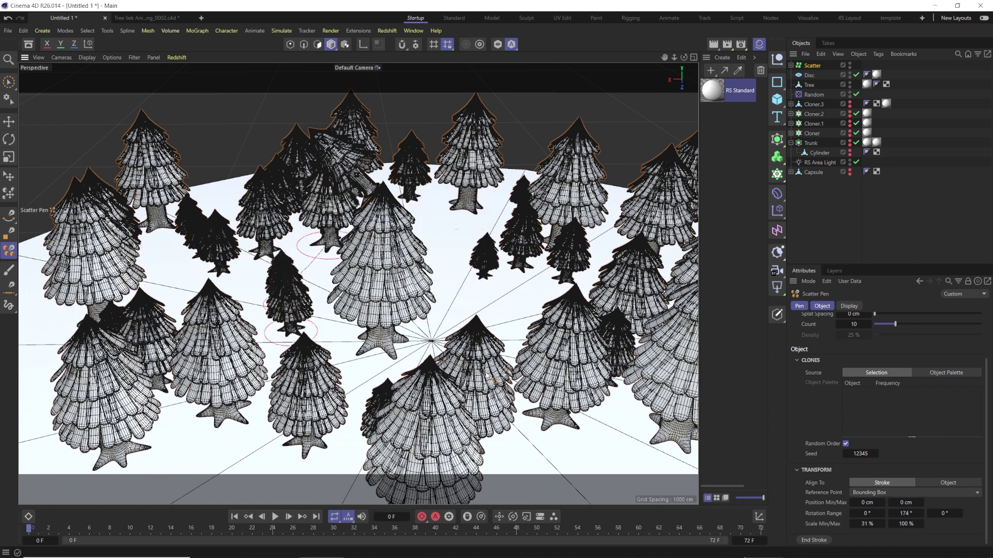
key("ctrl+z")
key("ctrl+z")
key("ctrl+z")
key("ctrl+z")
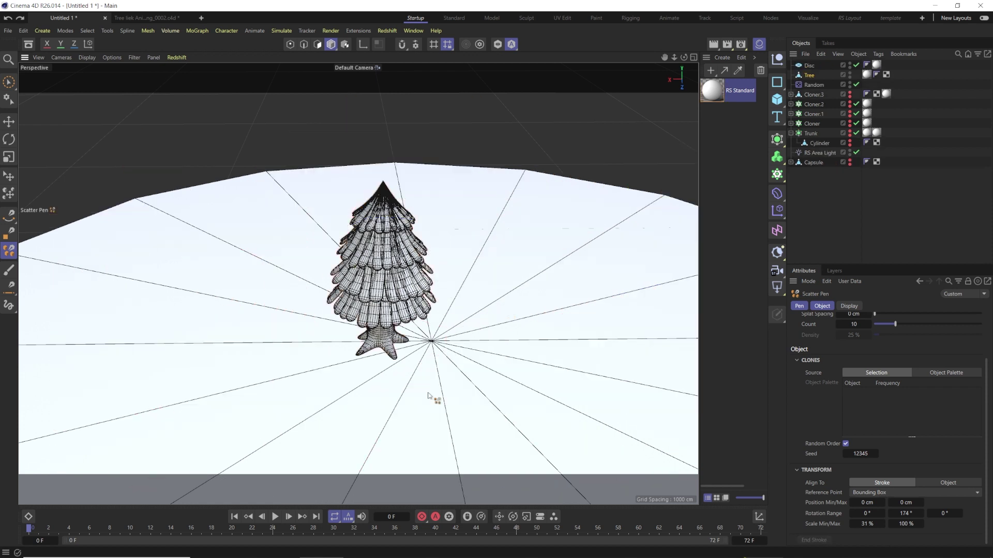
With the source Tree hidden, scatter copies across the whole disc in one spiral stroke, and make the Tree visible again
scroll(446, 381, "down", 3)
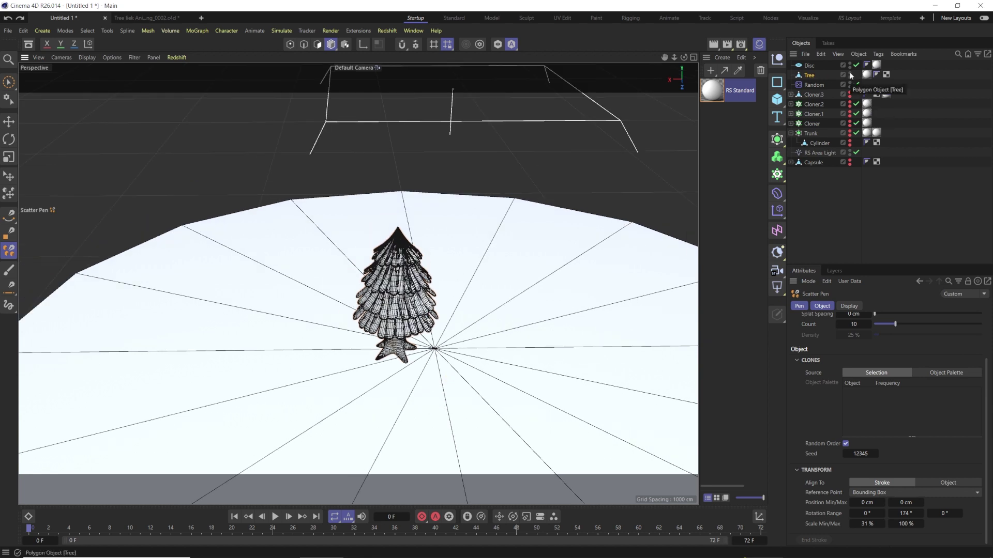
scroll(511, 358, "down", 3)
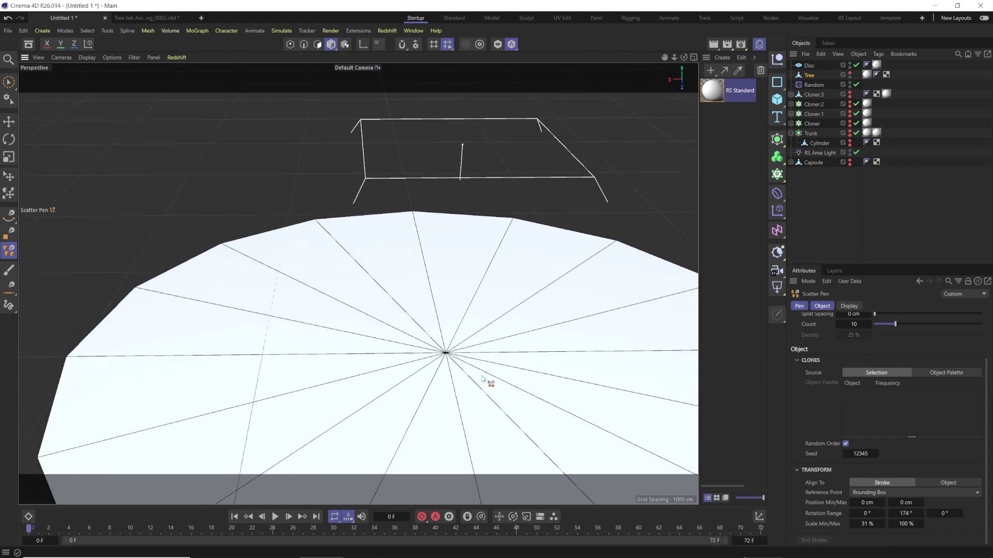
middle_click_drag(495, 387, 365, 254, "alt")
scroll(368, 341, "down", 2)
scroll(368, 342, "down", 1)
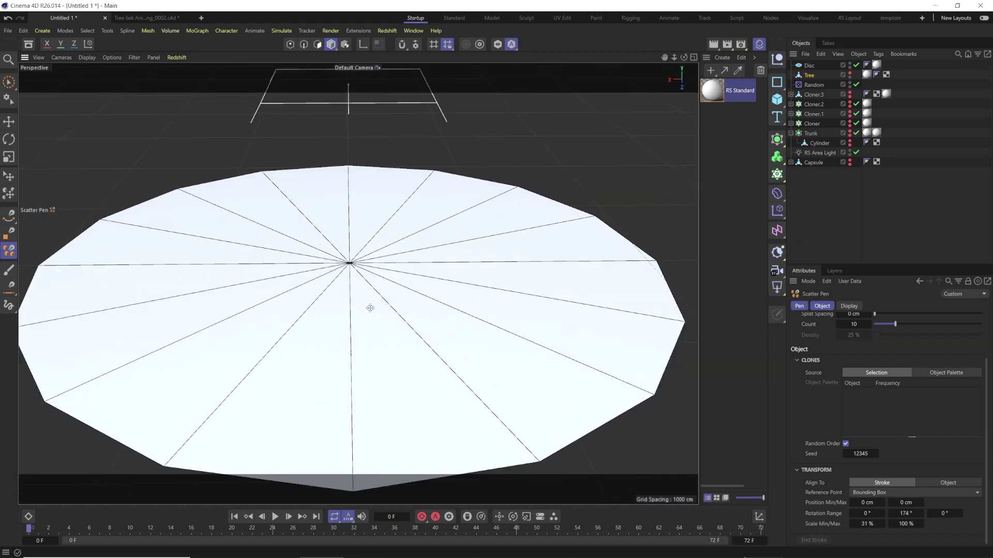
mouse_move(399, 425)
left_mouse_down()
mouse_move(181, 324)
mouse_move(291, 338)
mouse_move(518, 278)
mouse_move(72, 318)
mouse_move(602, 380)
mouse_move(325, 198)
left_mouse_up()
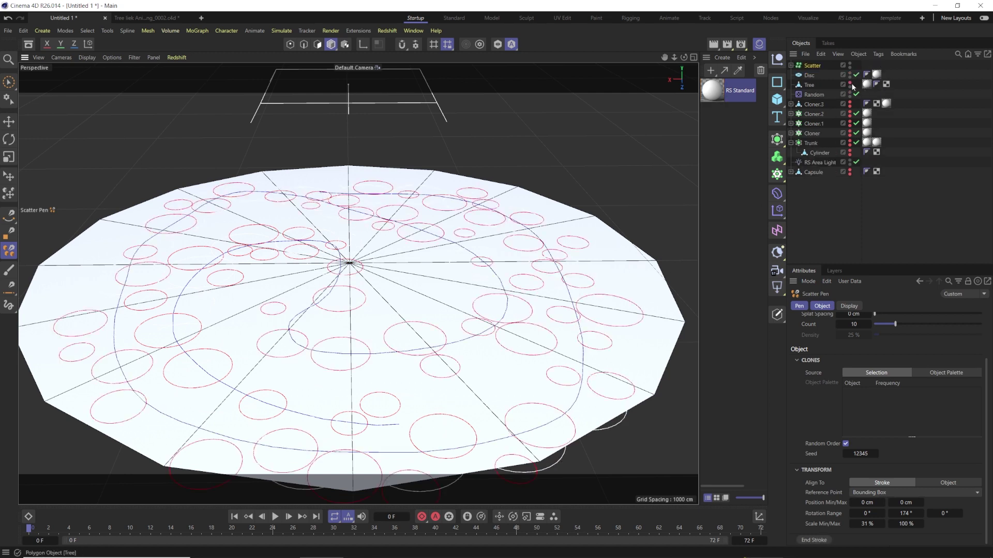
scroll(346, 362, "up", 6)
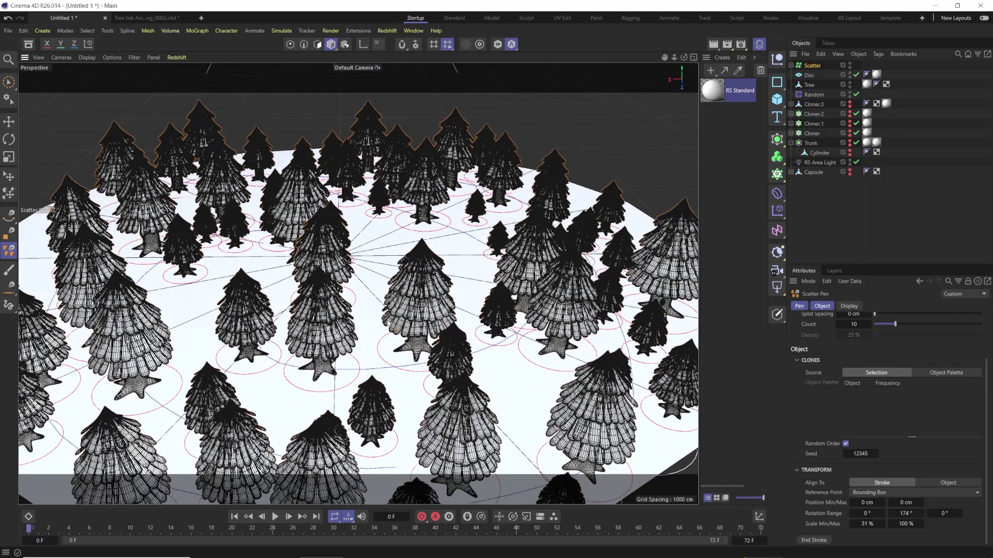
Frame a low view among the scattered trees and start a live render in Redshift RenderView
scroll(346, 362, "up", 2)
left_click_drag(346, 362, 312, 228, "alt")
left_click(387, 30)
left_click(403, 106)
left_click(429, 137)
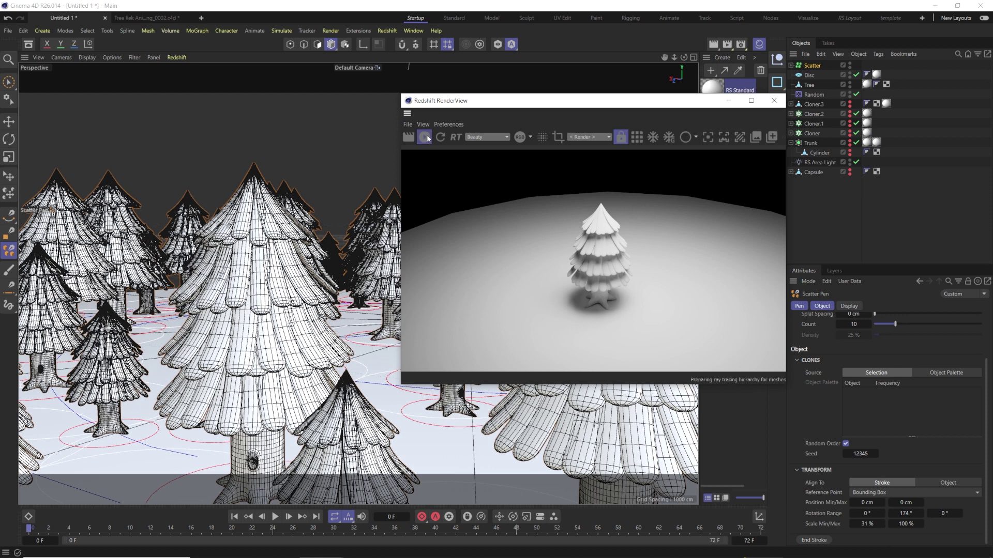